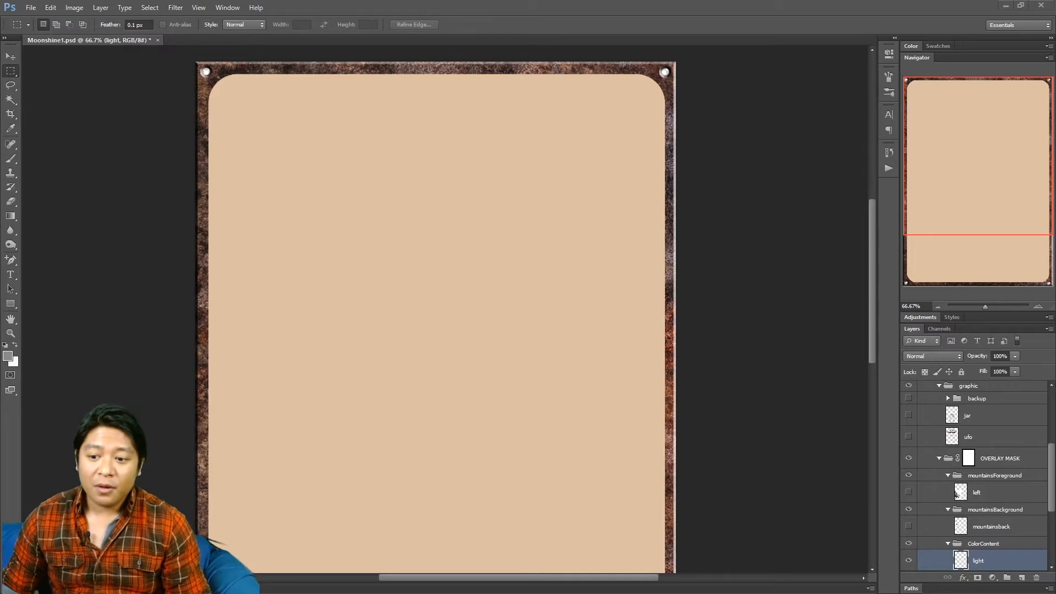
Step: Make the ufo, jar, left and mountainsback layers visible on the poster
click(908, 437)
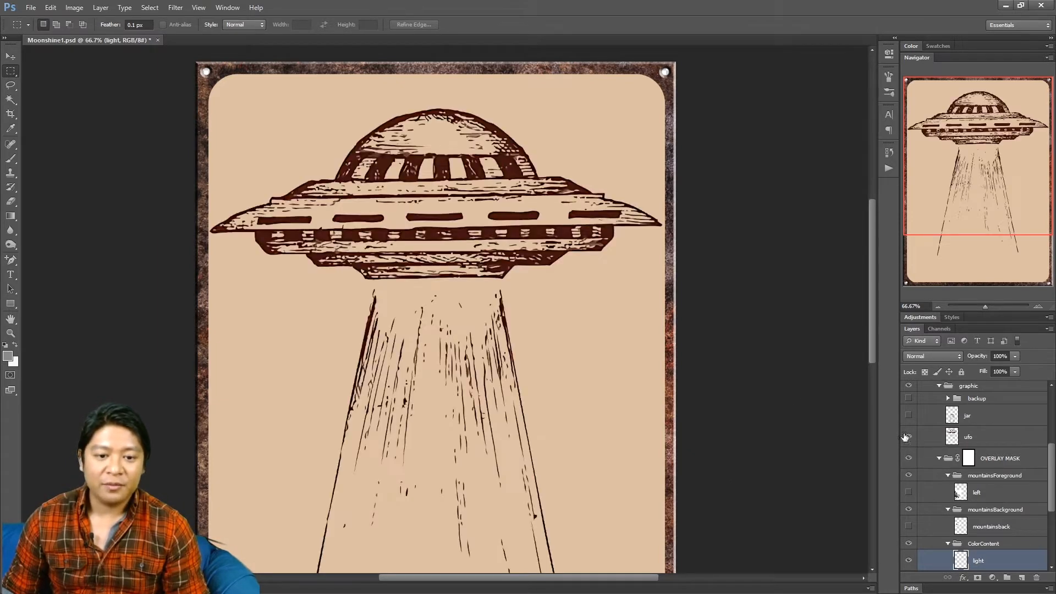
drag(989, 138, 975, 170)
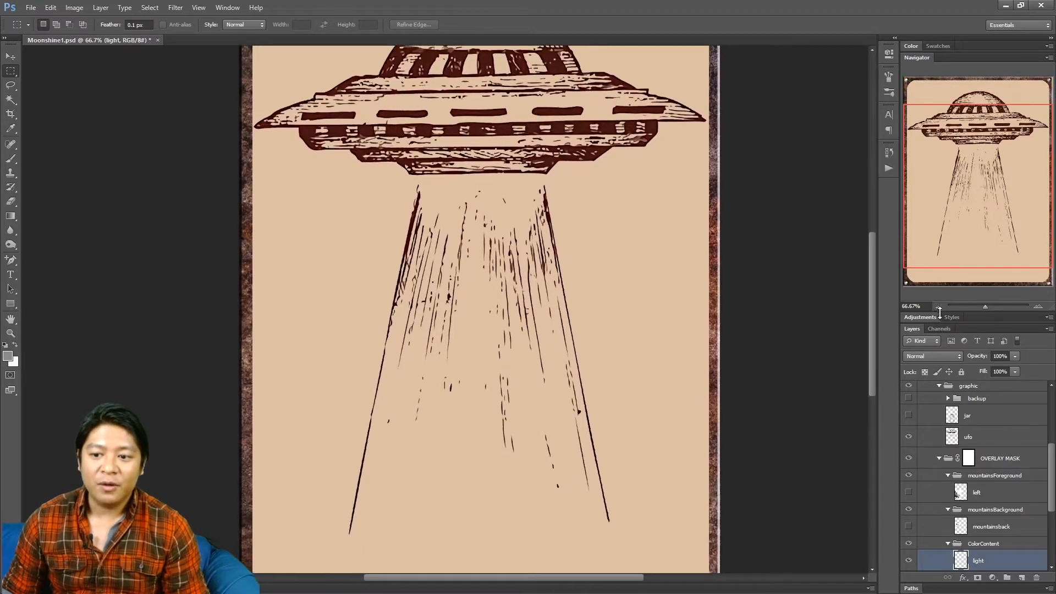
click(937, 307)
click(908, 416)
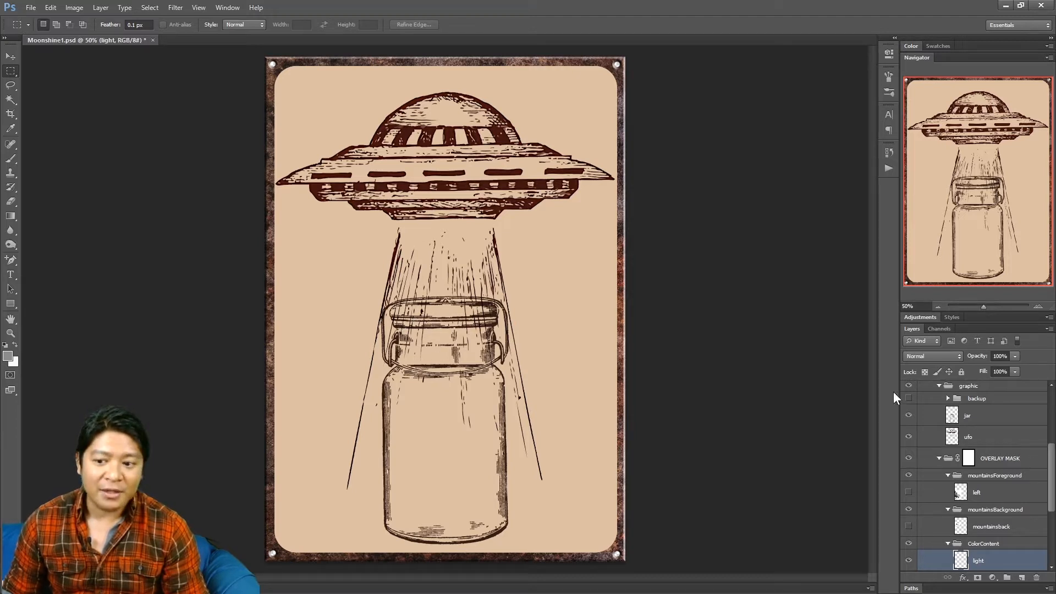
click(952, 424)
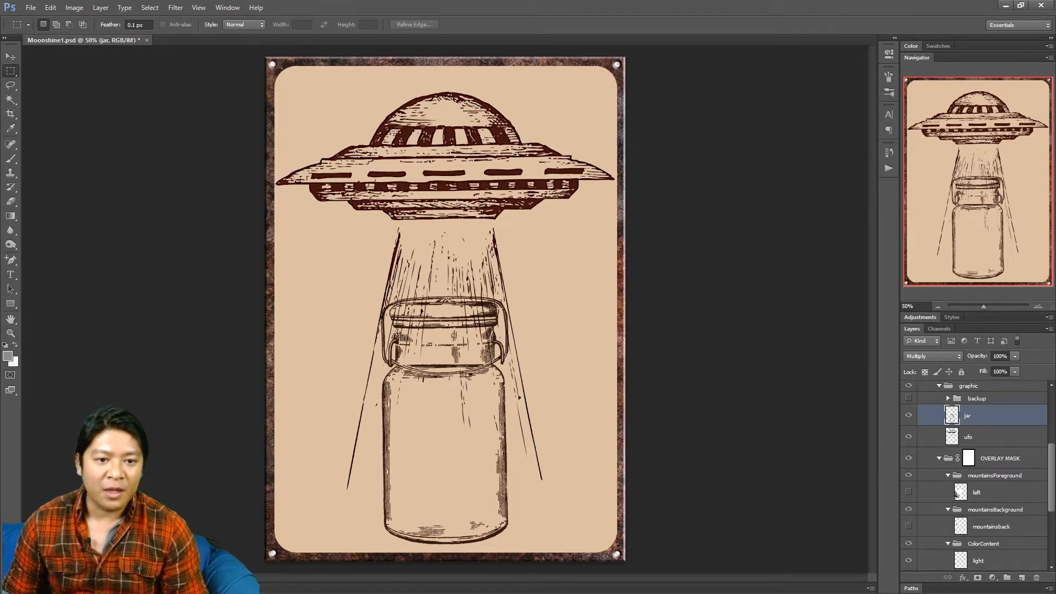
click(908, 492)
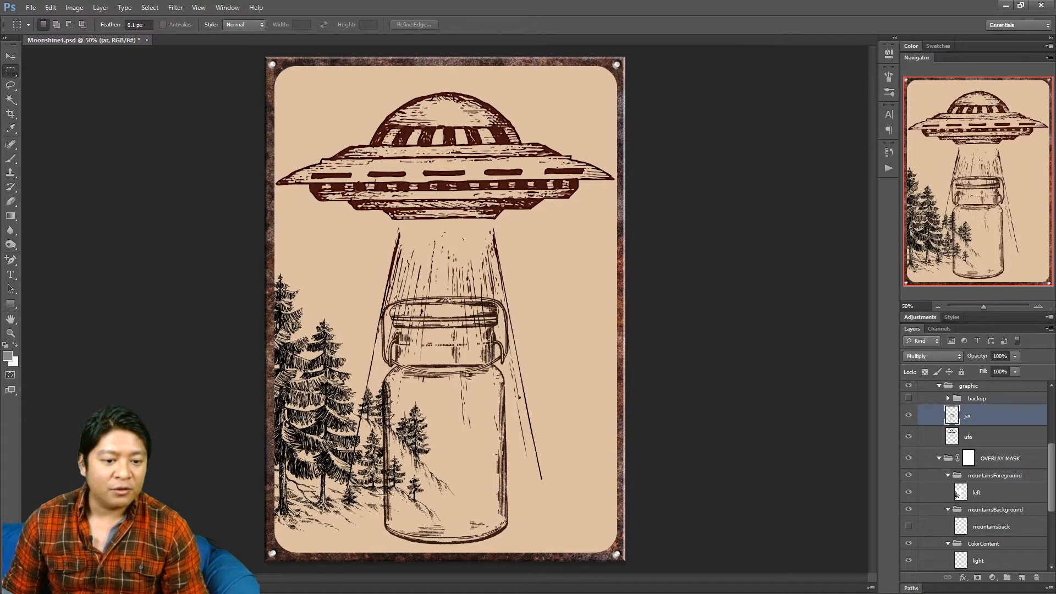
click(908, 528)
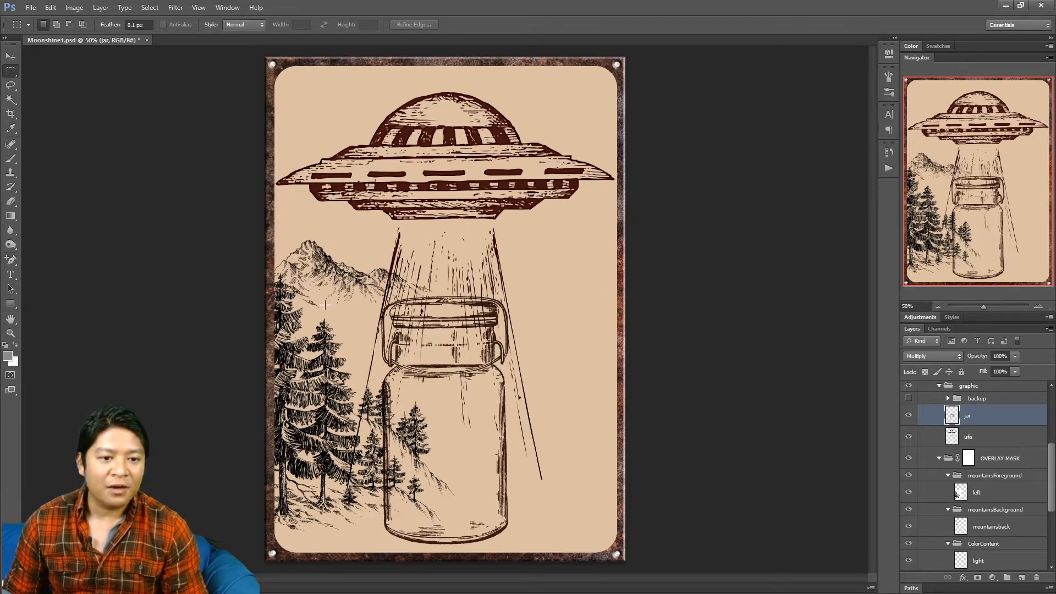
Step: Examine the saucer, light beam, jar, pine trees and mountains up close to compare their line colours
click(10, 56)
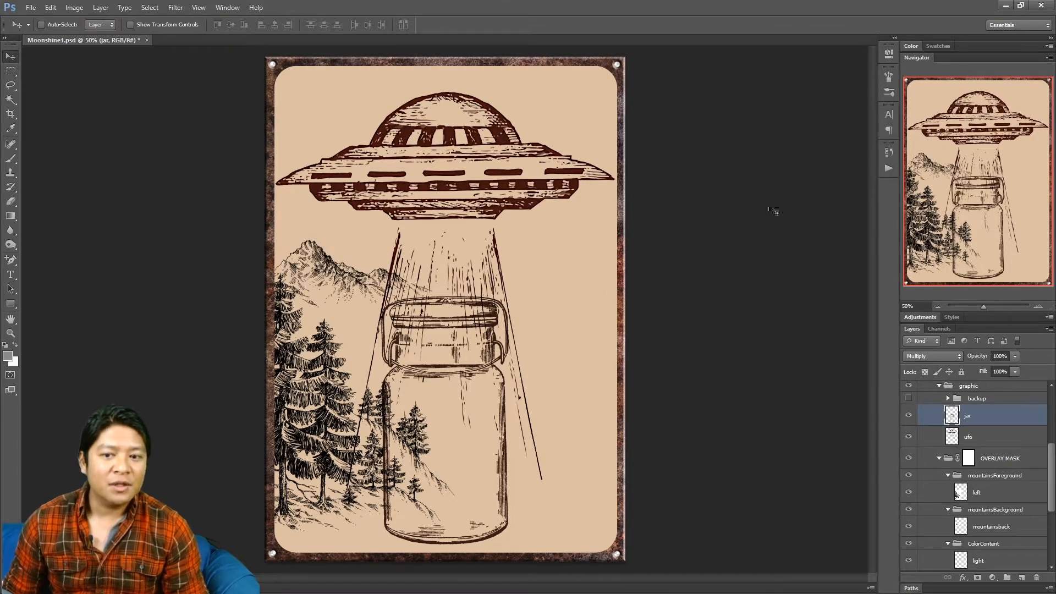
click(1039, 307)
drag(962, 230, 952, 252)
scroll(333, 436, up, 5)
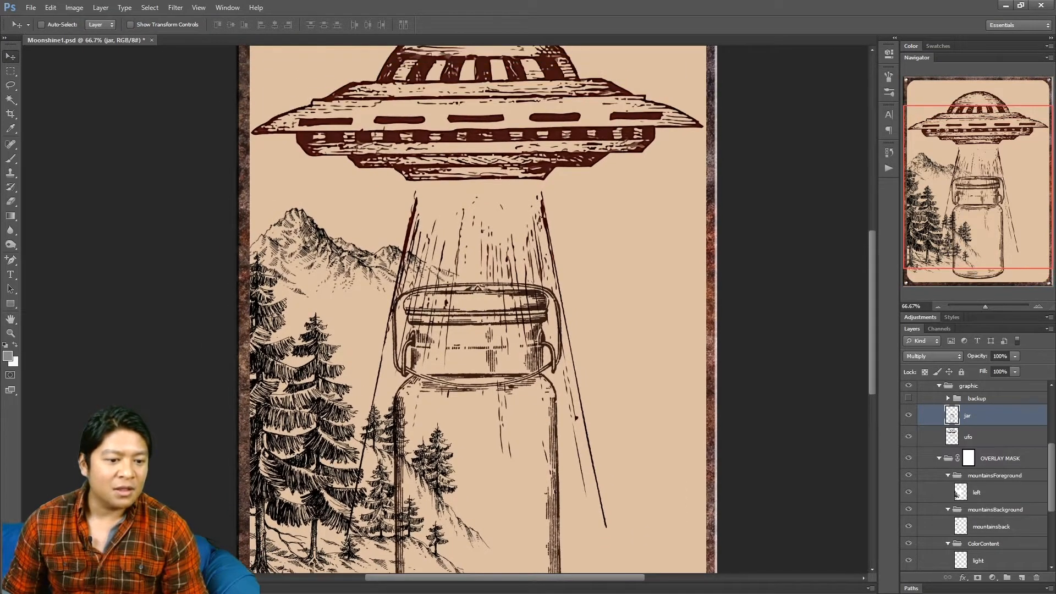
scroll(425, 196, up, 4)
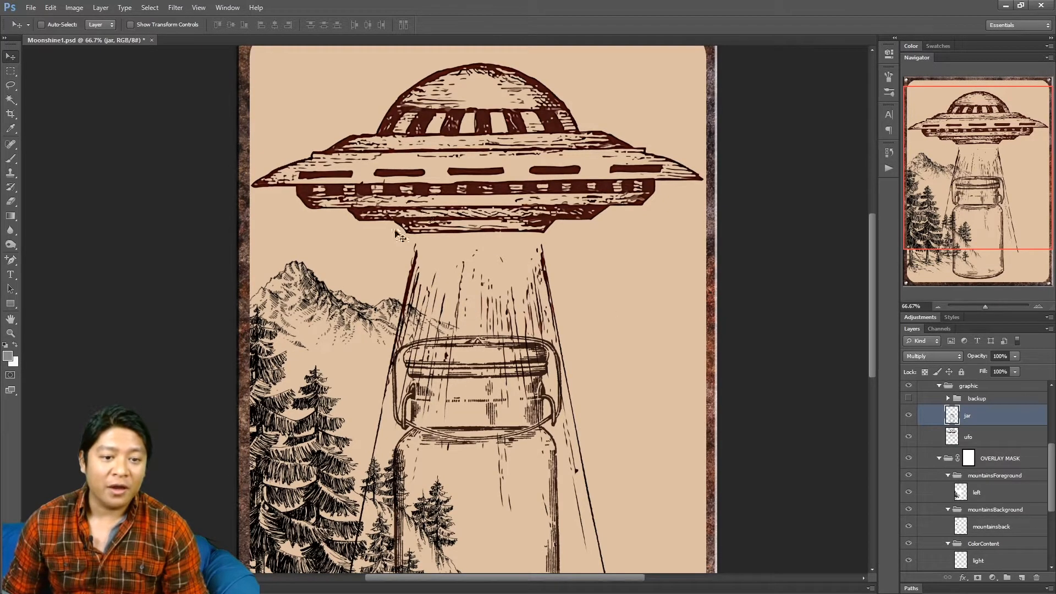
scroll(338, 499, down, 2)
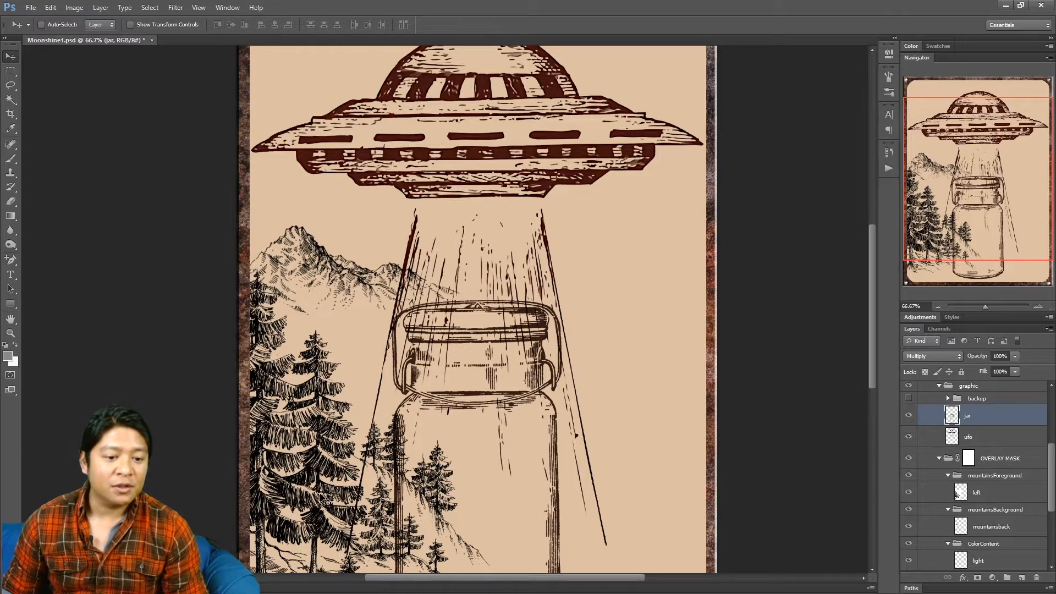
scroll(328, 502, down, 3)
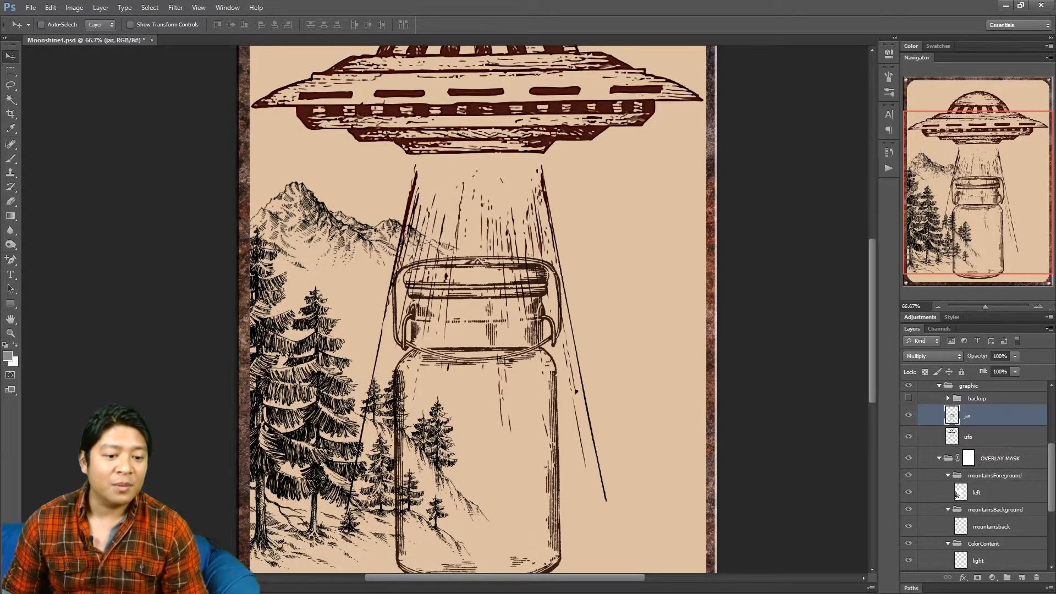
scroll(320, 474, down, 2)
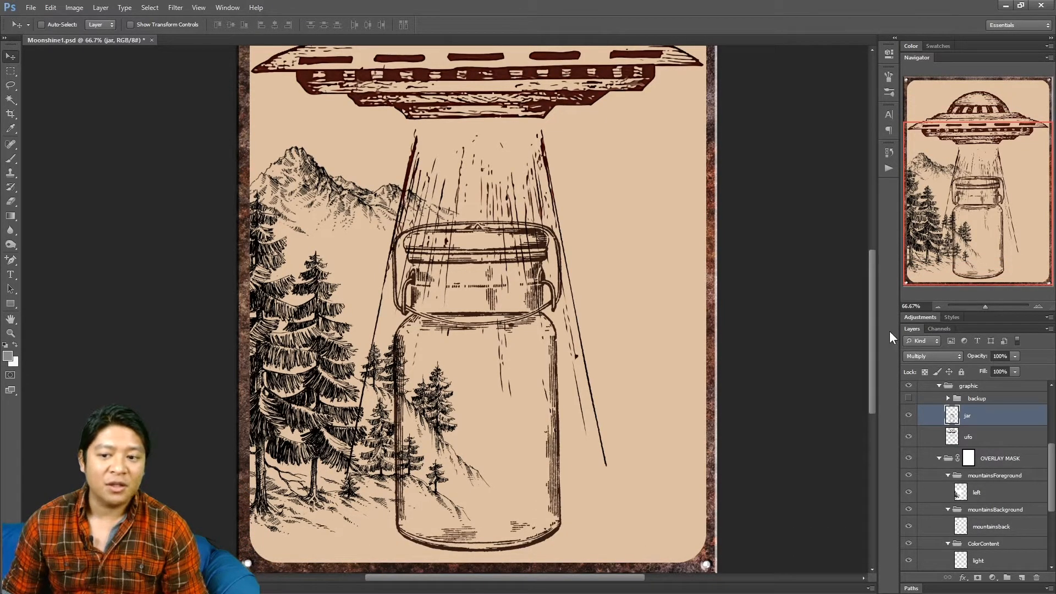
click(1038, 306)
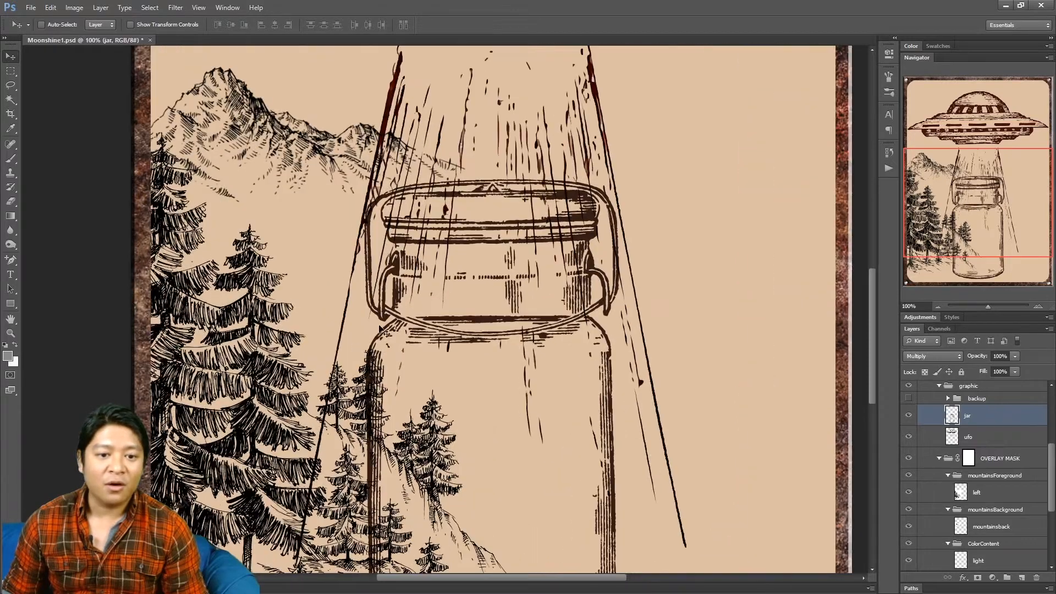
click(937, 306)
scroll(345, 383, up, 5)
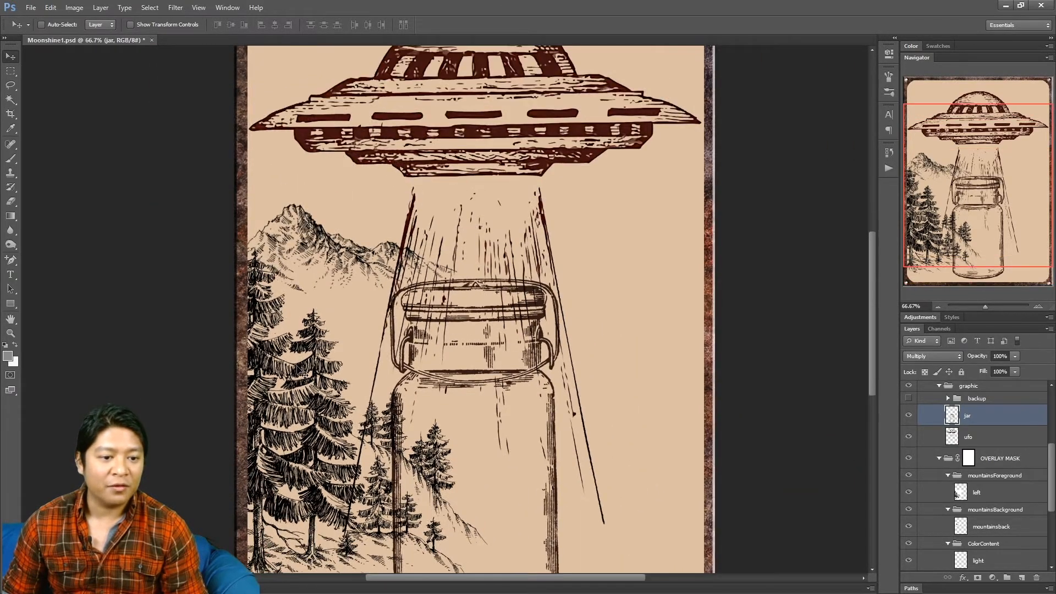
scroll(345, 383, up, 2)
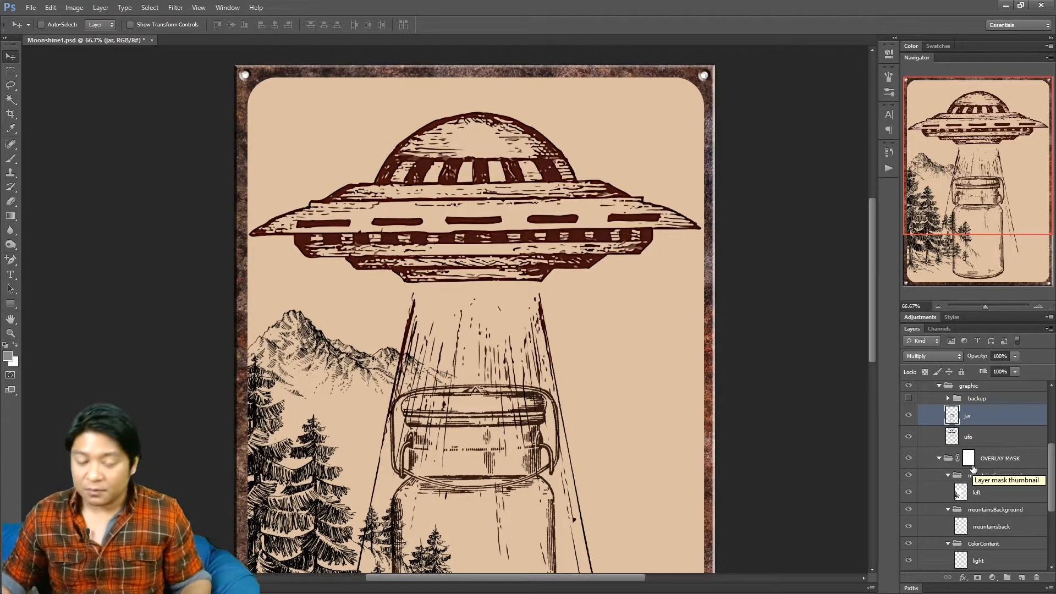
scroll(494, 435, down, 5)
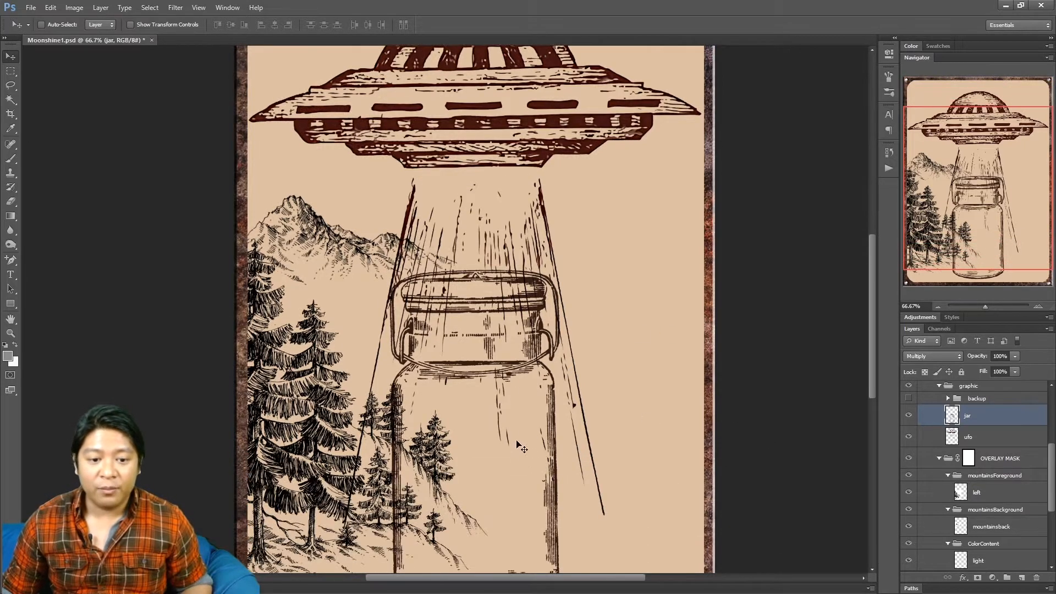
scroll(520, 341, up, 3)
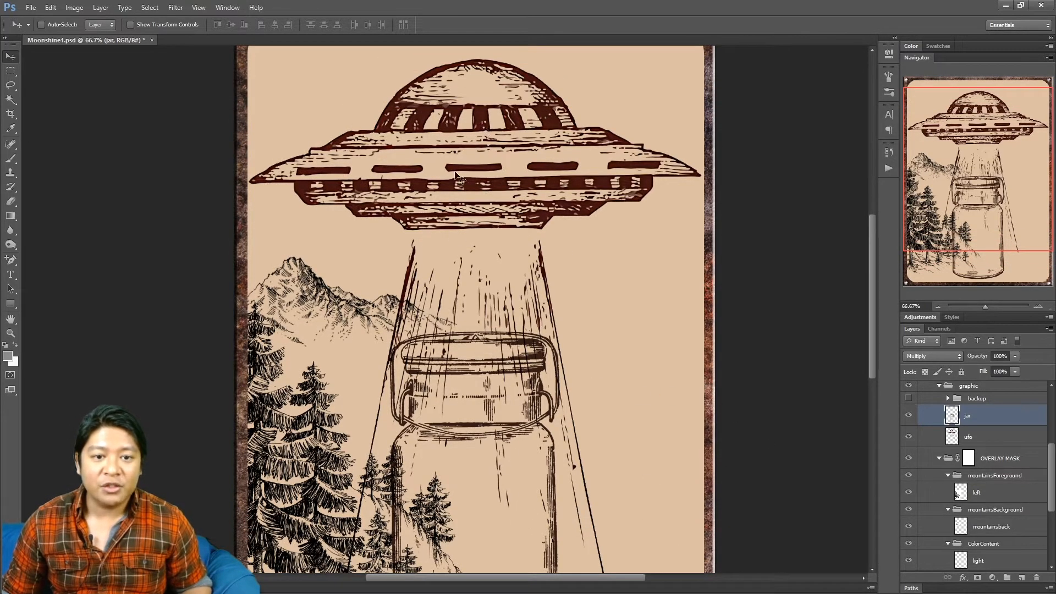
scroll(469, 167, up, 3)
drag(977, 141, 972, 169)
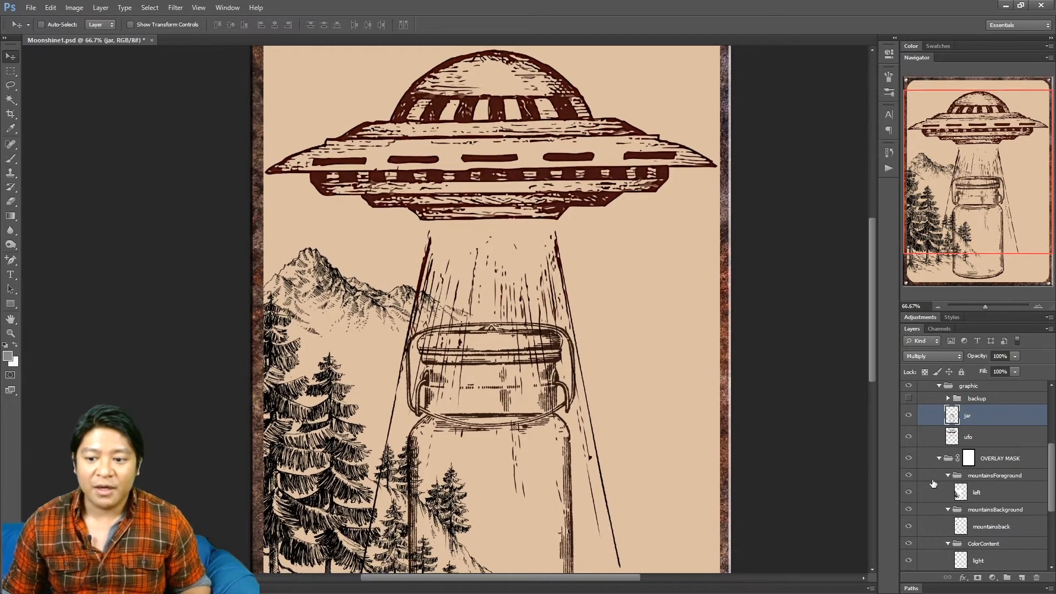
Step: Lighten the blacks of the left tree layer using Levels, with the output black level at 40 and midtones at 1.00
click(957, 496)
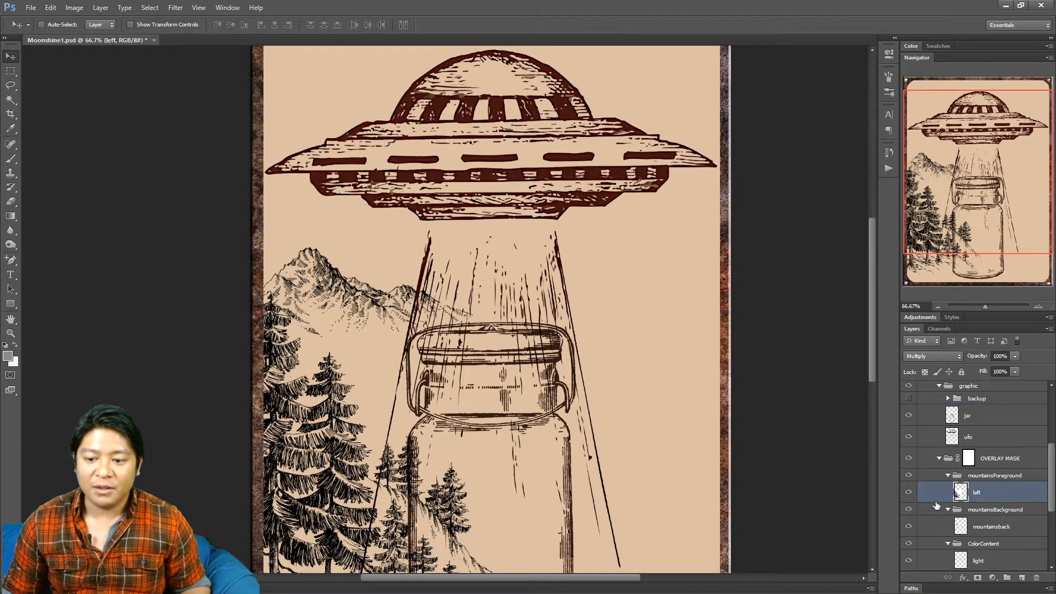
click(909, 493)
click(909, 493)
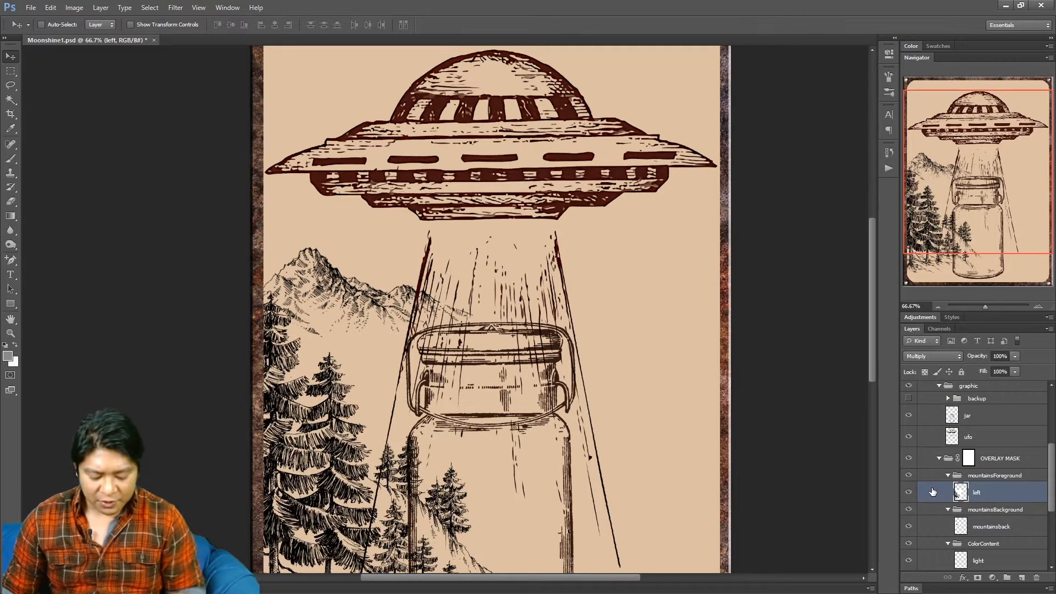
key(ctrl+l)
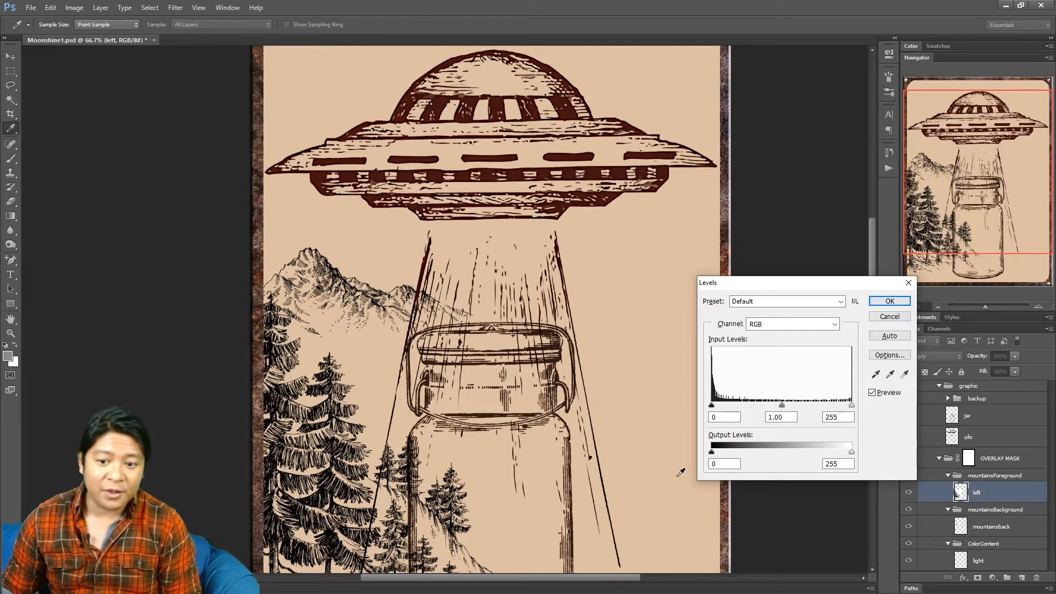
drag(716, 455, 674, 451)
mouse_move(782, 406)
mouse_down()
mouse_move(792, 414)
mouse_move(773, 410)
mouse_up()
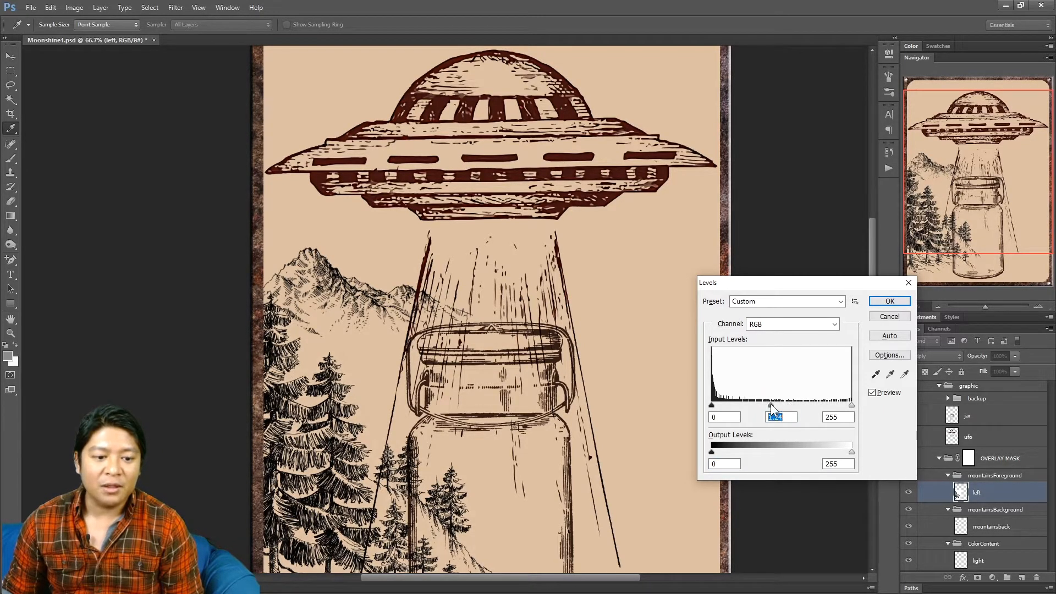
drag(851, 452, 905, 443)
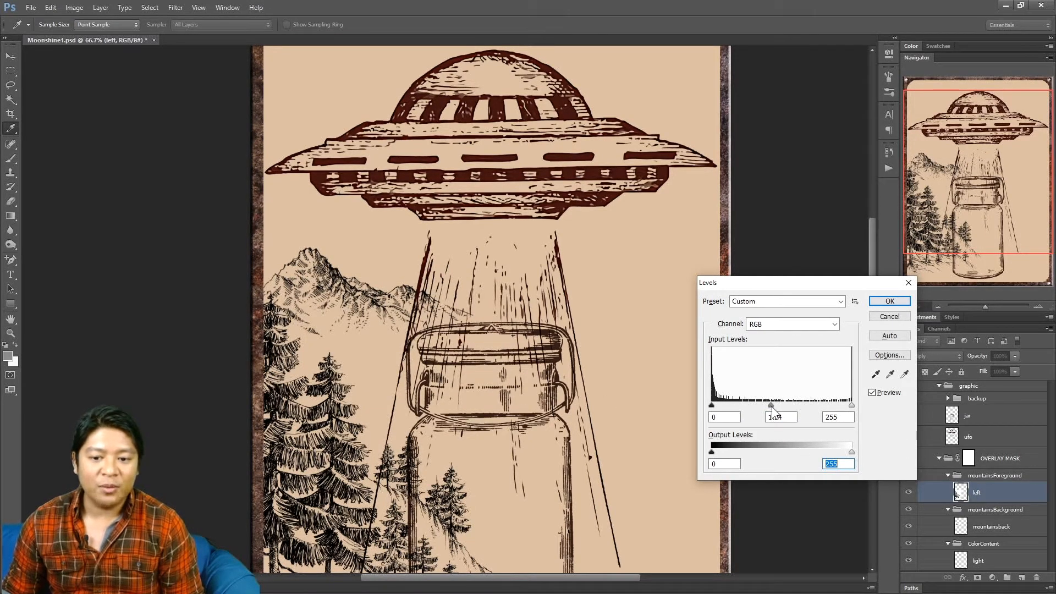
mouse_move(773, 407)
mouse_down()
mouse_move(731, 408)
mouse_move(784, 410)
mouse_up()
drag(714, 452, 716, 453)
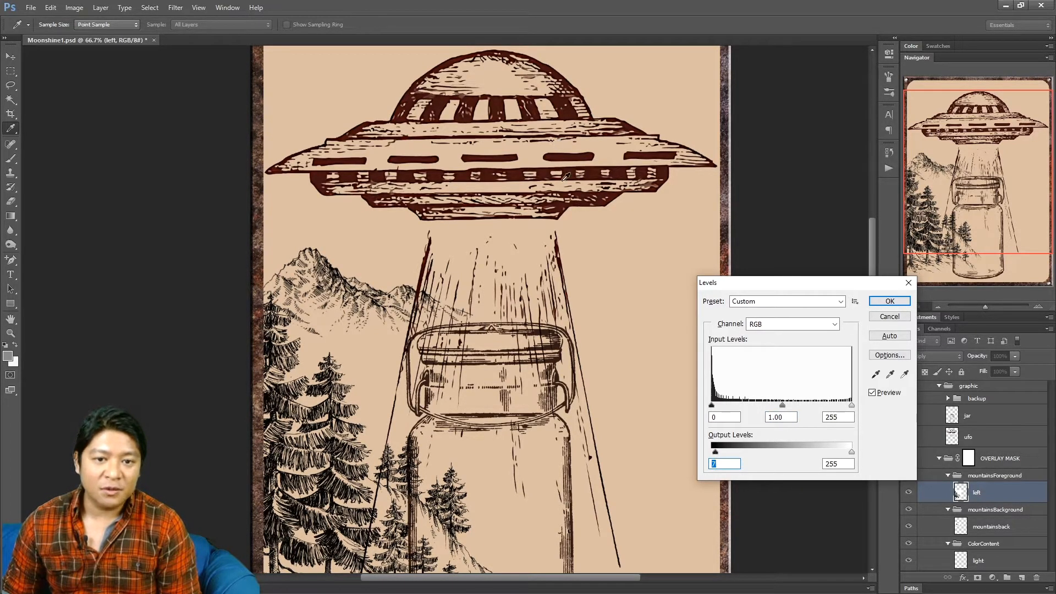
drag(716, 452, 733, 455)
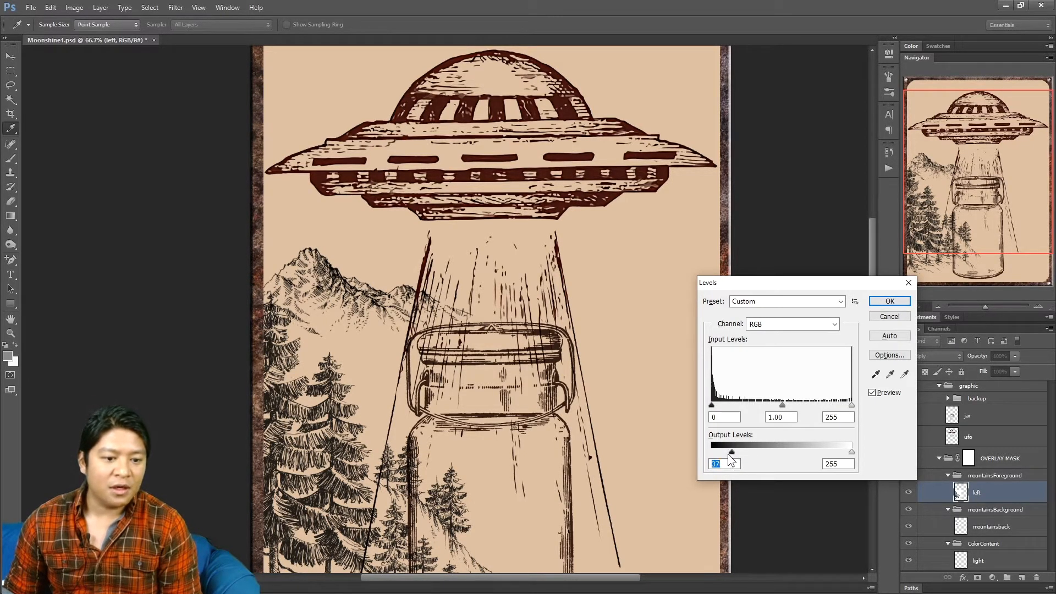
mouse_move(730, 455)
mouse_down()
mouse_move(713, 453)
mouse_move(735, 453)
mouse_up()
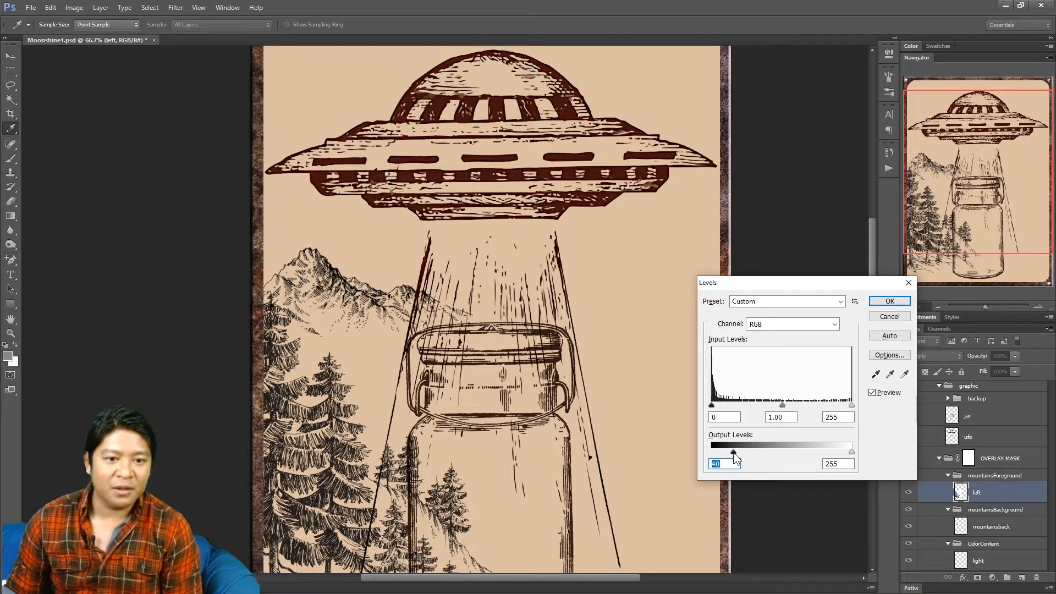
key(Return)
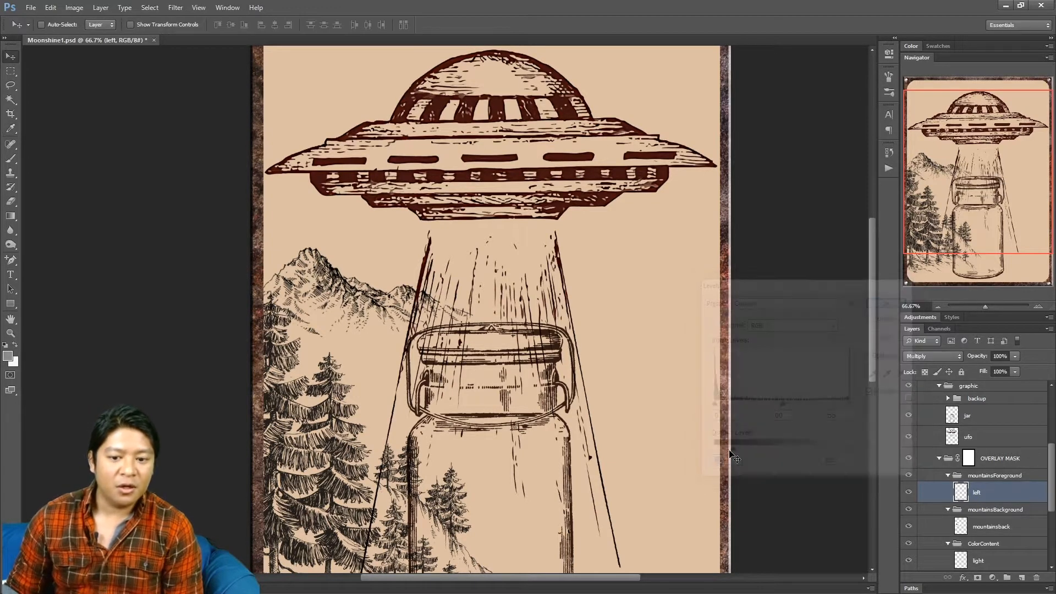
Step: Tint the left tree layer reddish brown using Color Balance midtones of +40, -11 and -18
scroll(594, 354, down, 3)
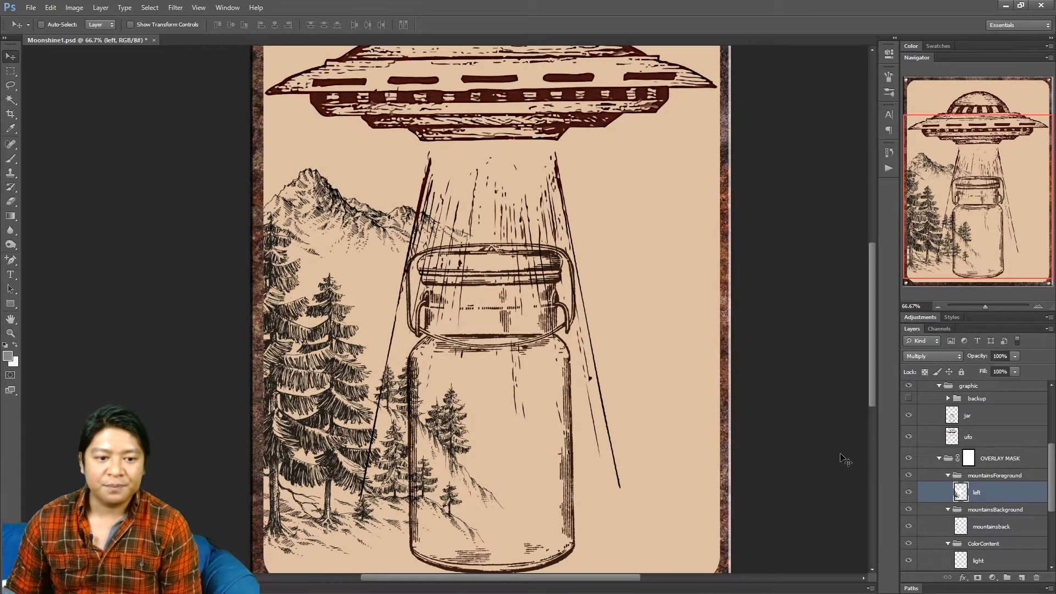
scroll(370, 349, up, 3)
scroll(323, 420, down, 3)
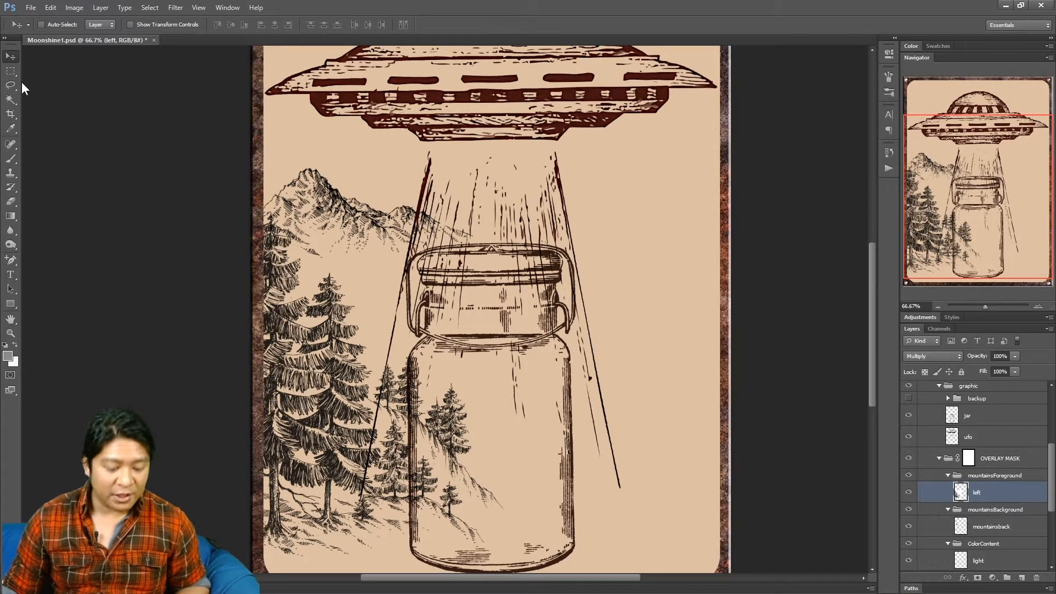
key(ctrl+b)
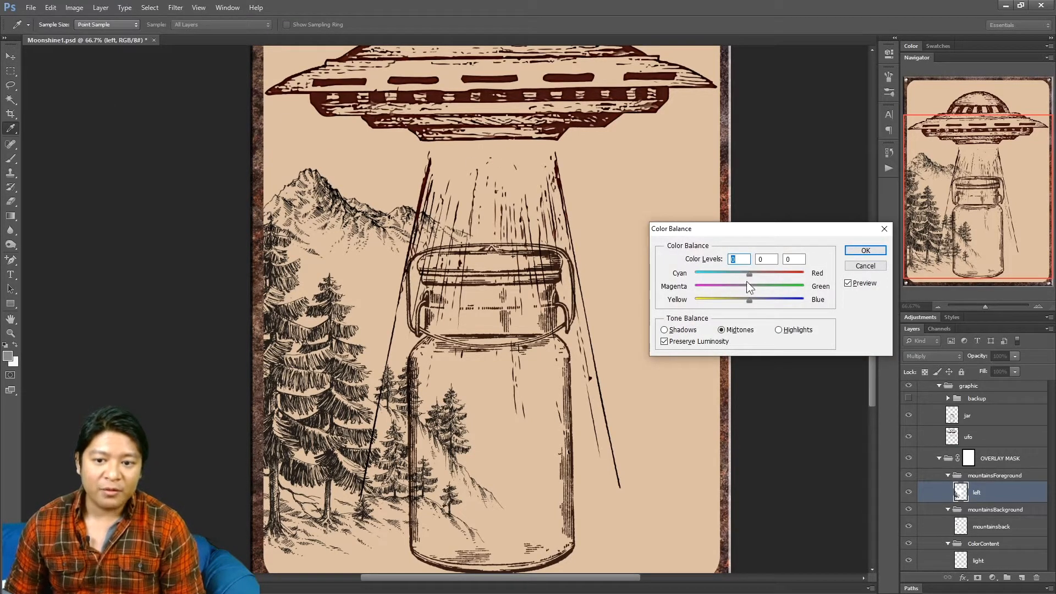
click(761, 275)
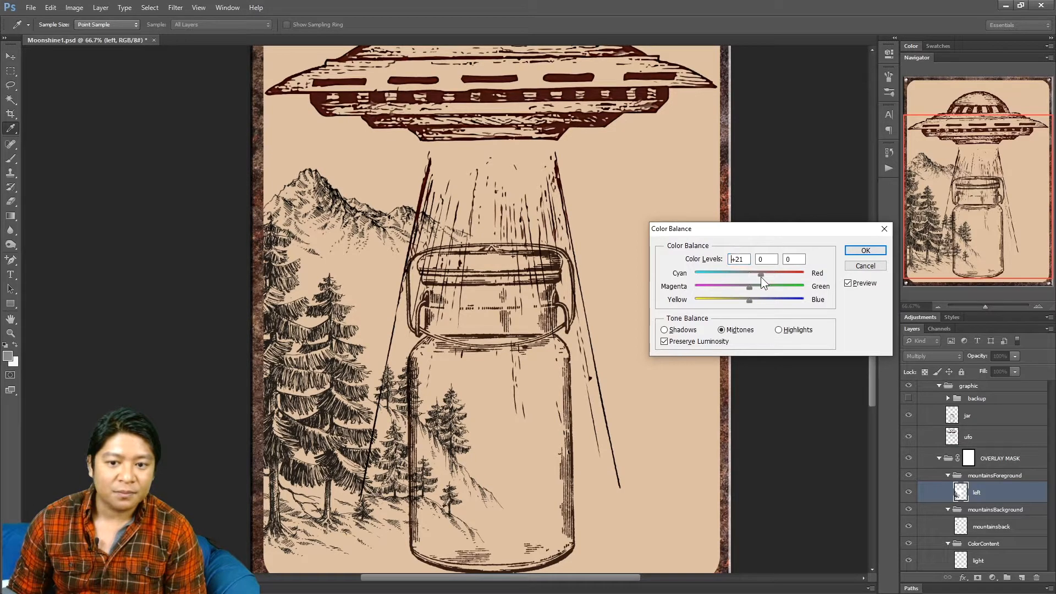
drag(764, 276, 767, 275)
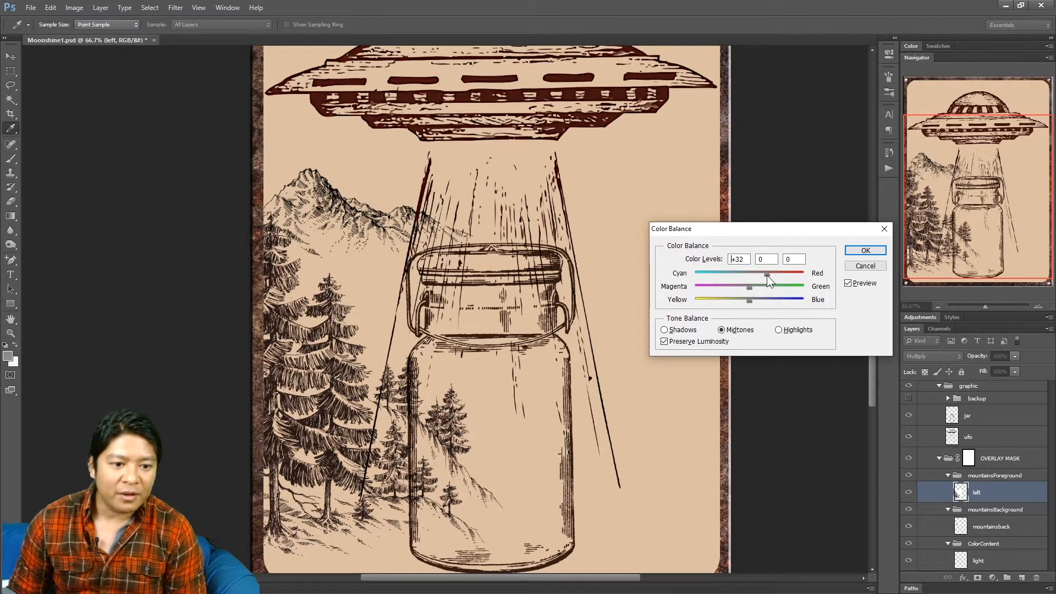
click(739, 299)
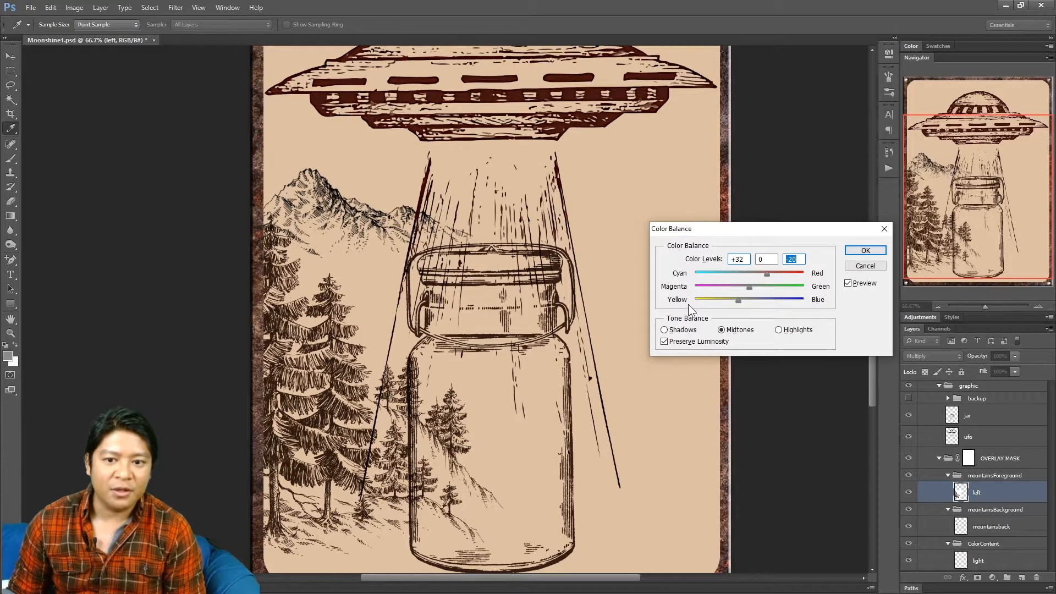
click(744, 286)
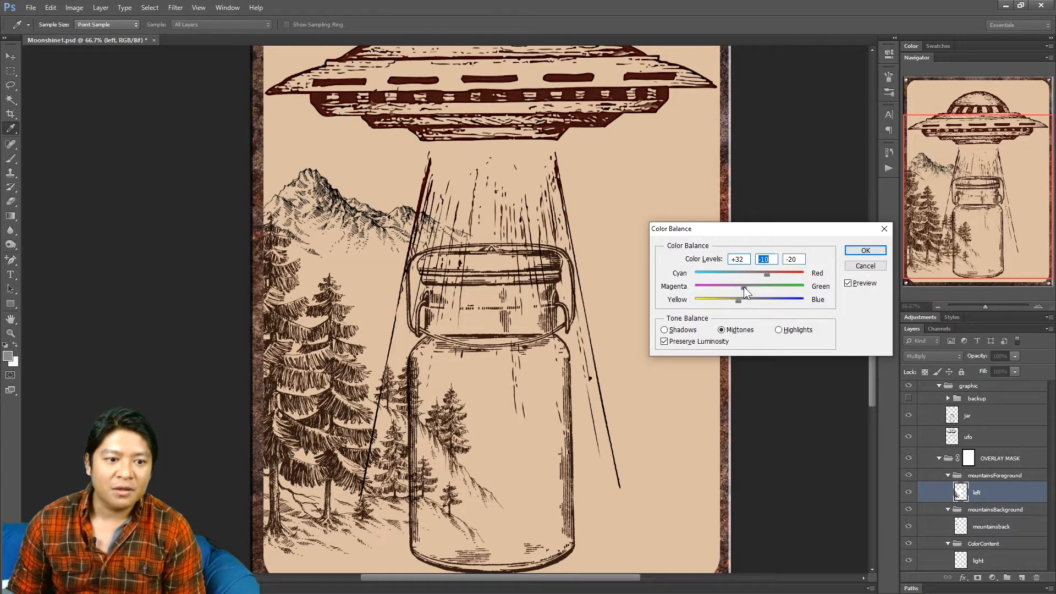
drag(739, 302, 740, 299)
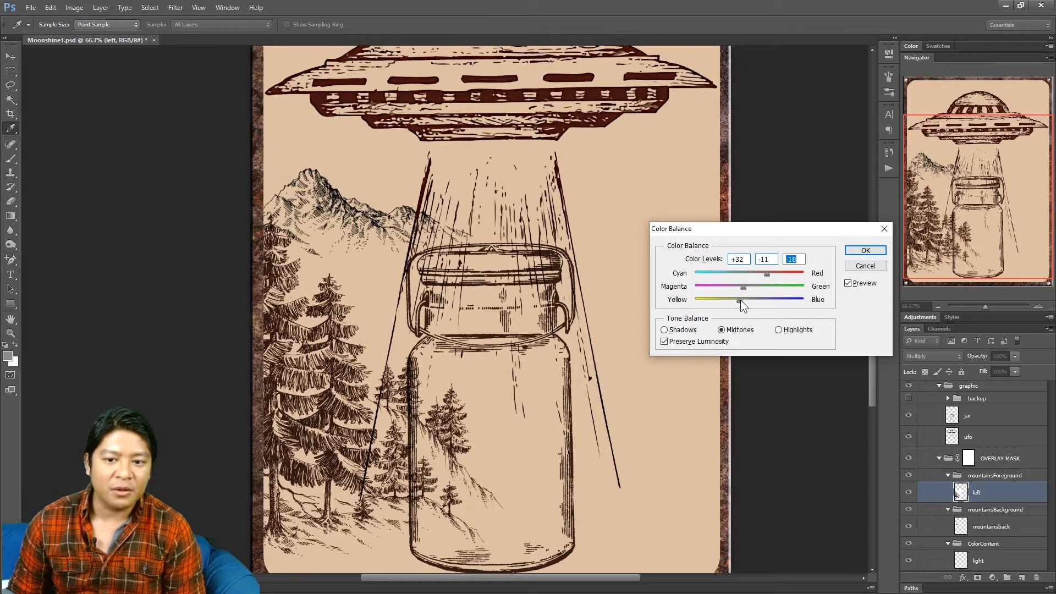
click(771, 272)
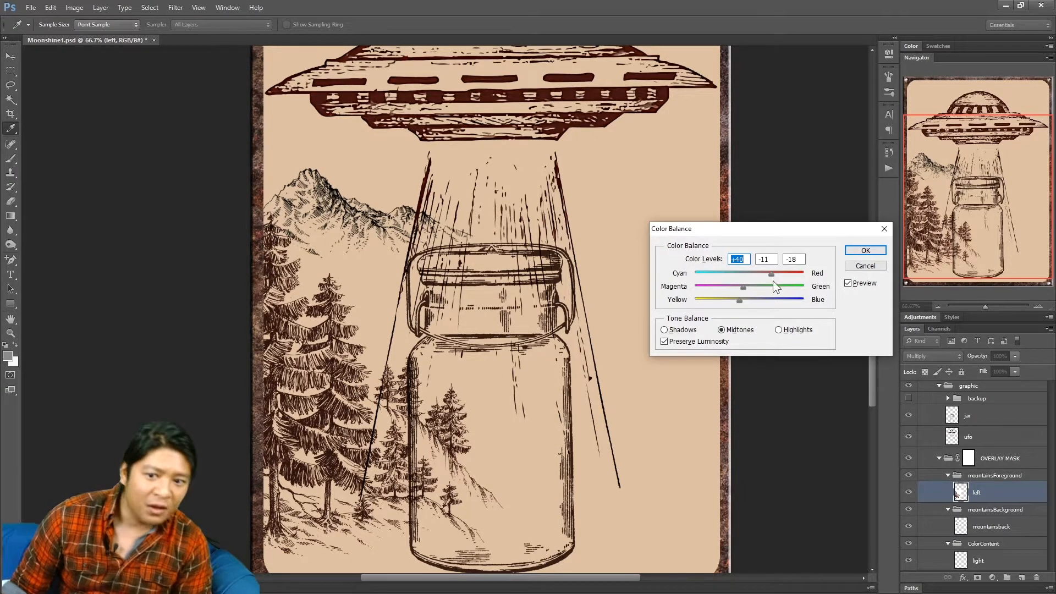
click(866, 252)
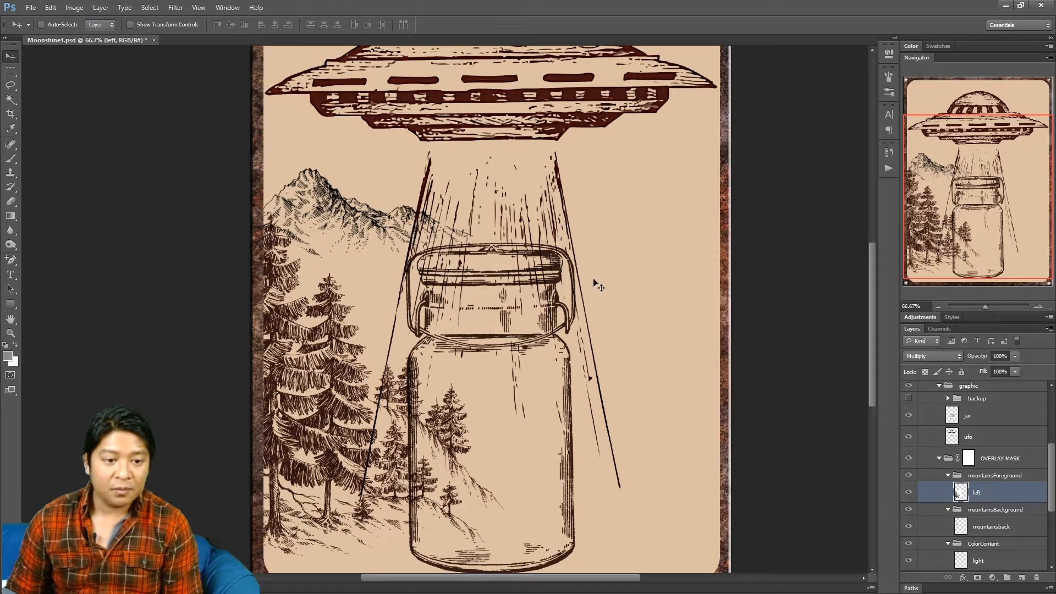
Step: Apply Color Balance to the mountainsback layer with midtone colour levels of 40, -11 and -18
click(963, 528)
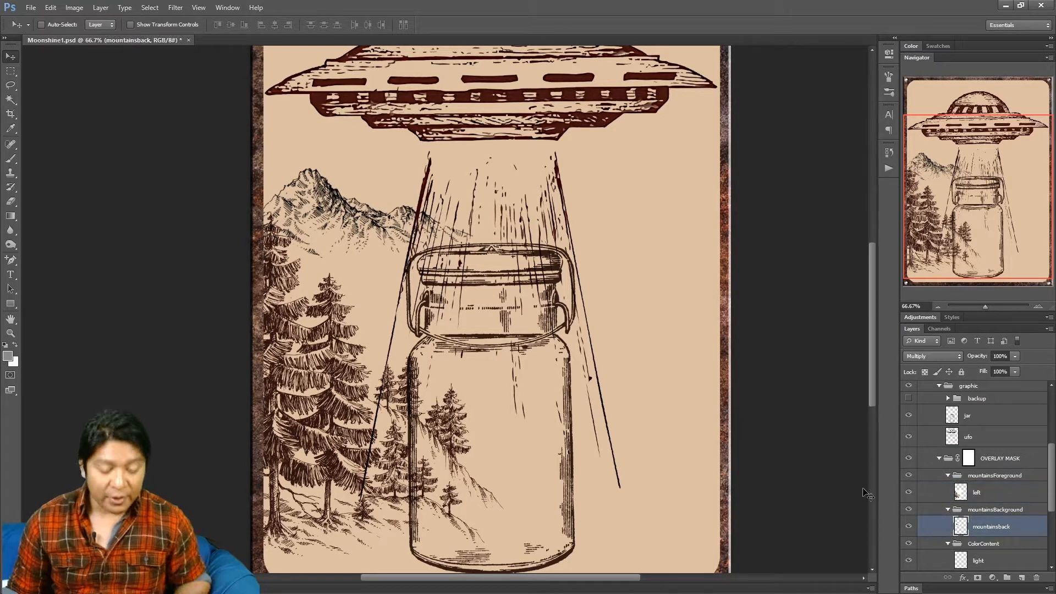
key(ctrl+b)
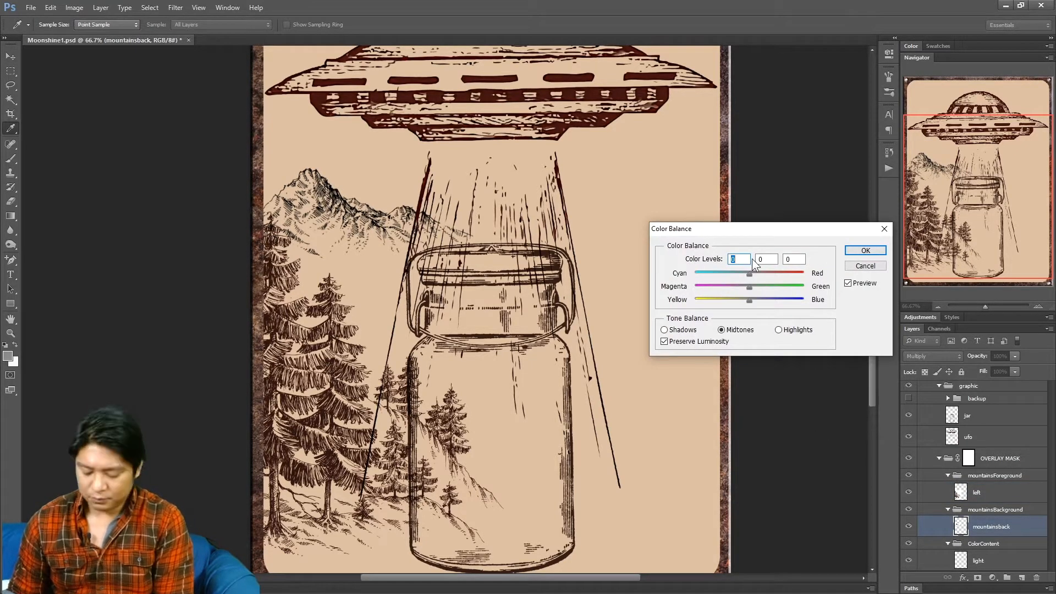
text(40)
key(Tab)
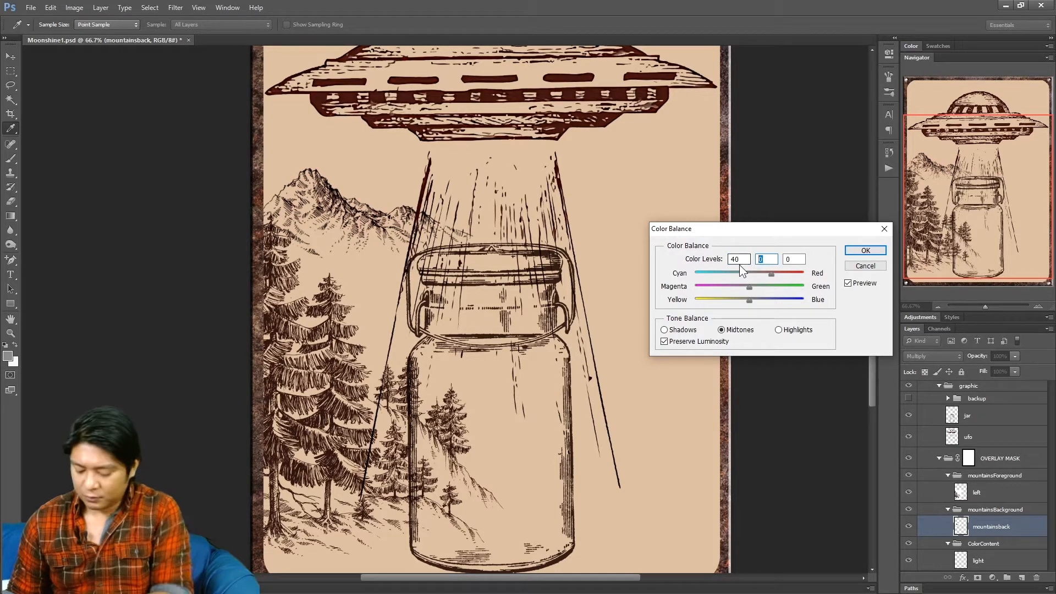
text(-11)
click(797, 257)
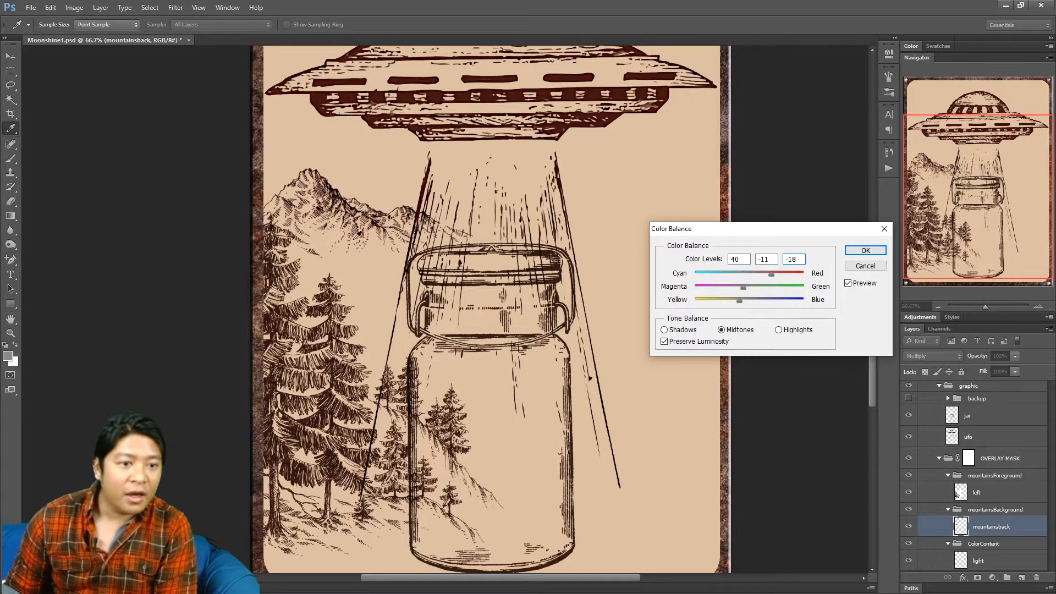
key(Return)
key(v)
Step: Lighten the blacks of the mountainsback layer using Levels, with the output black level at 26
scroll(379, 273, up, 3)
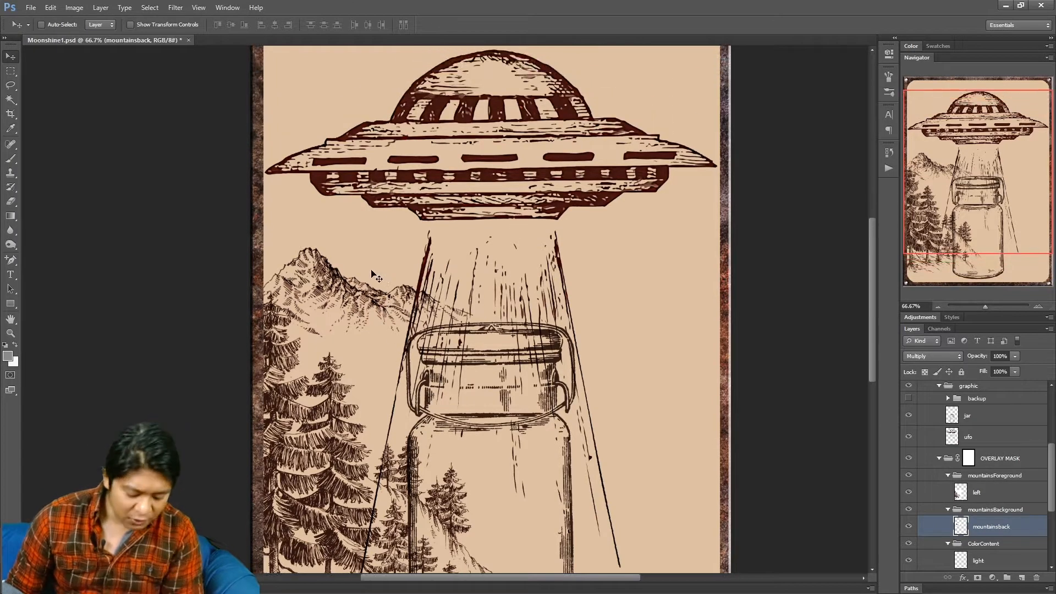
key(ctrl+l)
drag(712, 452, 736, 452)
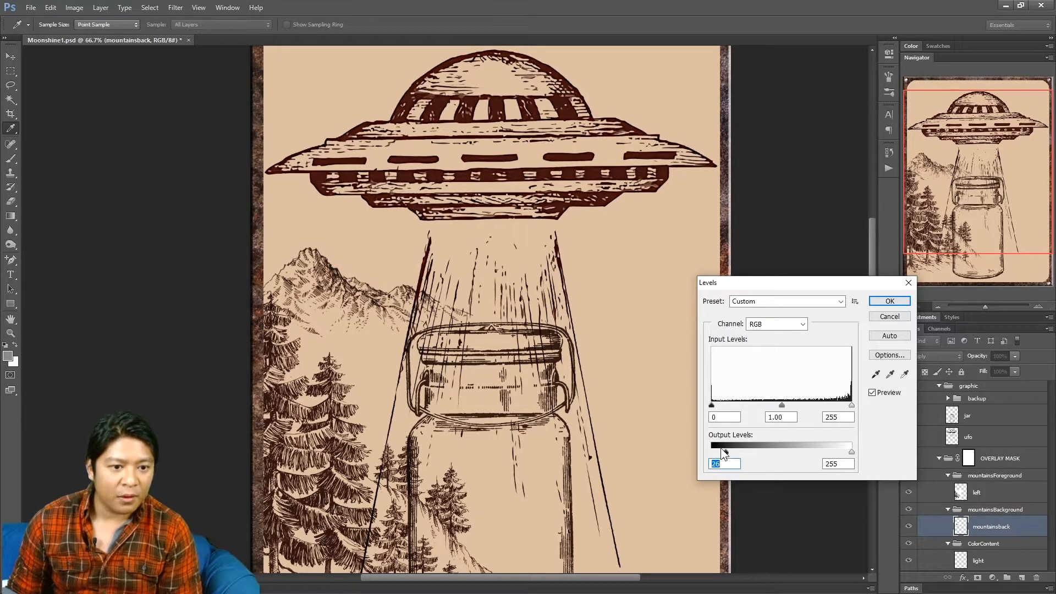
key(Return)
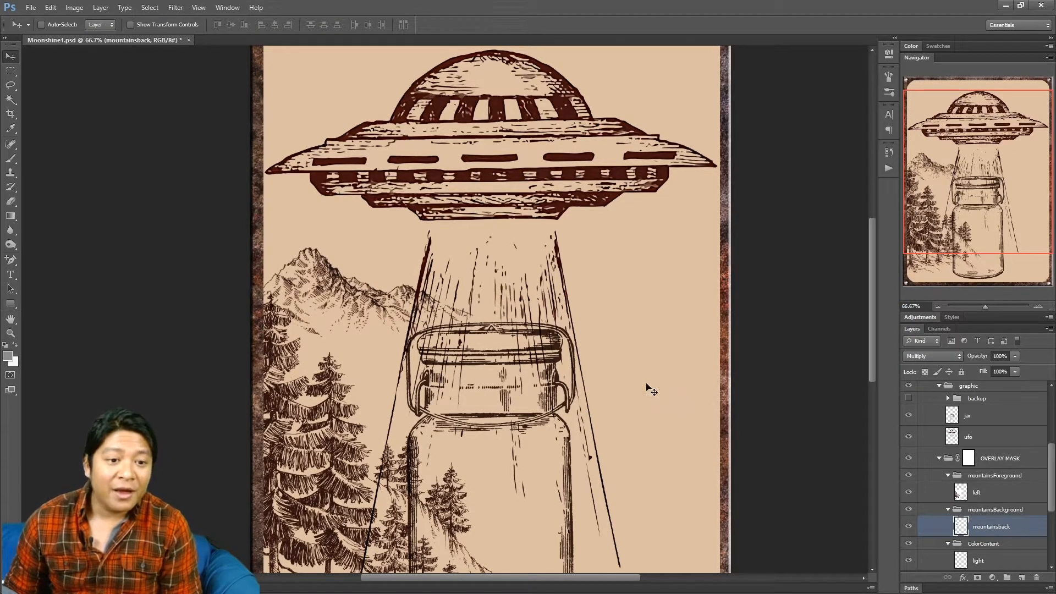
Step: Raise the saturation of the mountainsback layer to +15 using Hue/Saturation
key(ctrl+u)
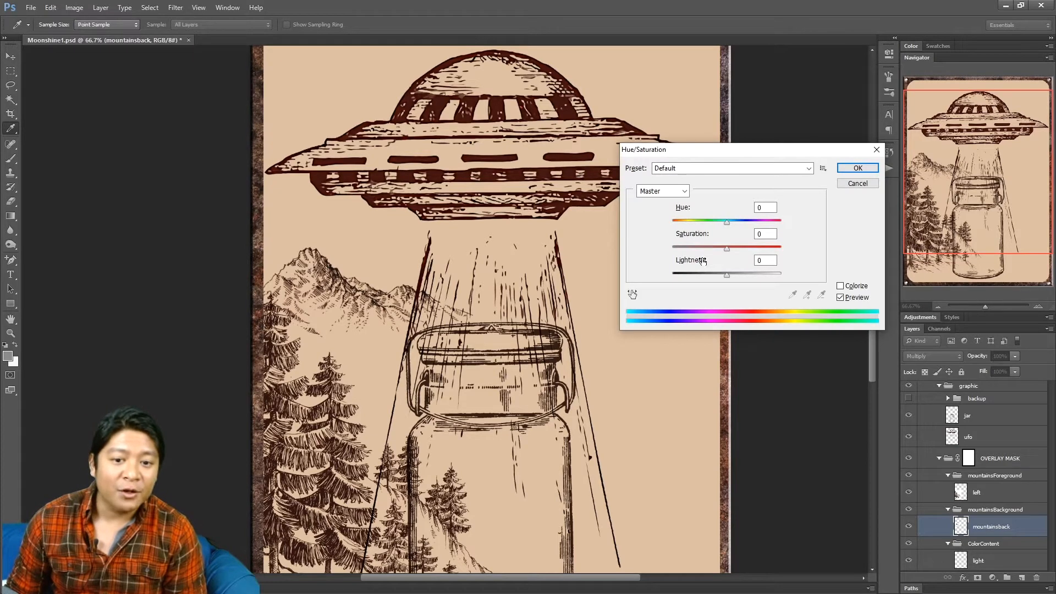
drag(727, 249, 733, 250)
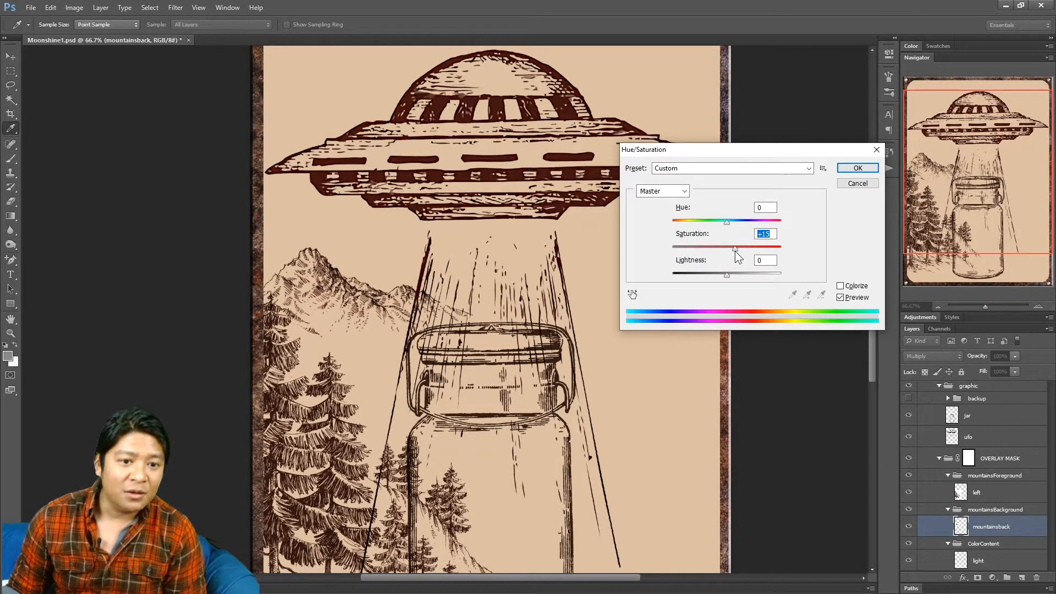
key(Return)
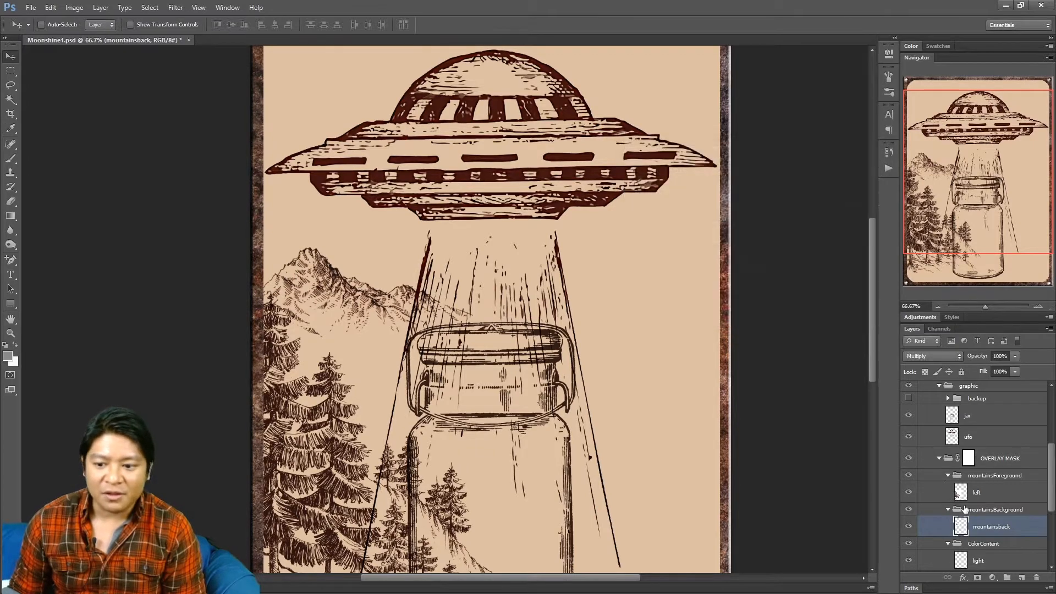
Step: Raise the saturation of the left tree layer to +22 using Hue/Saturation
click(961, 495)
key(ctrl+u)
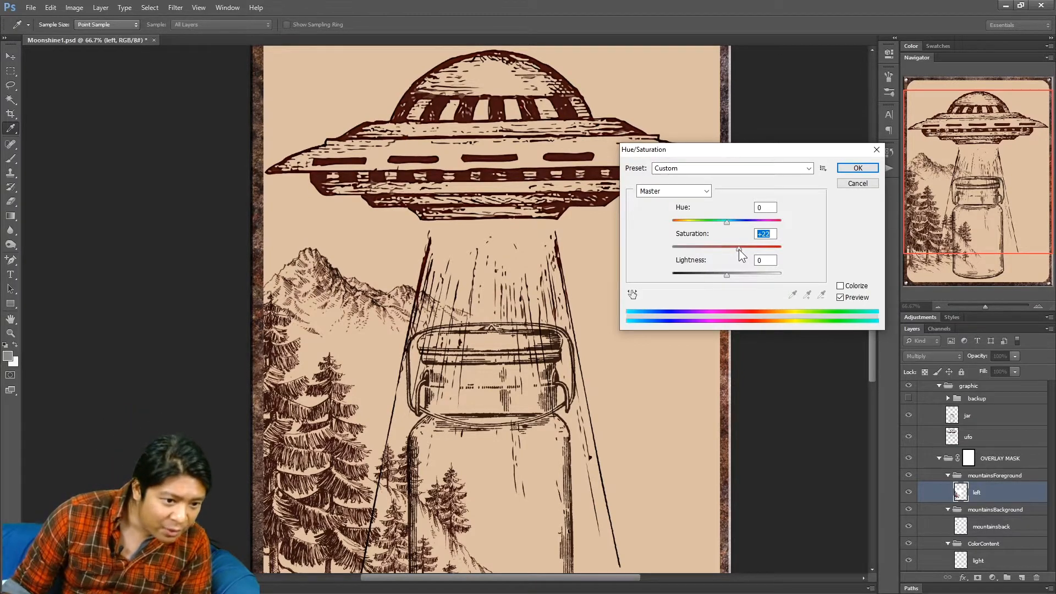
key(Return)
Step: Lighten the left tree layer further using Levels, with the output black level at 16
scroll(577, 330, down, 3)
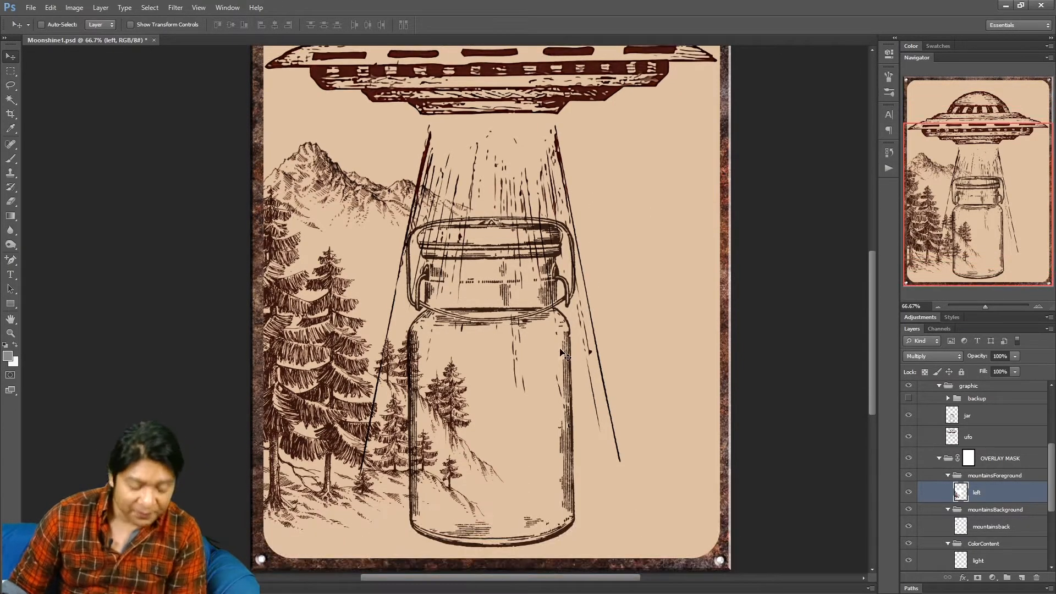
key(ctrl+l)
drag(717, 451, 723, 450)
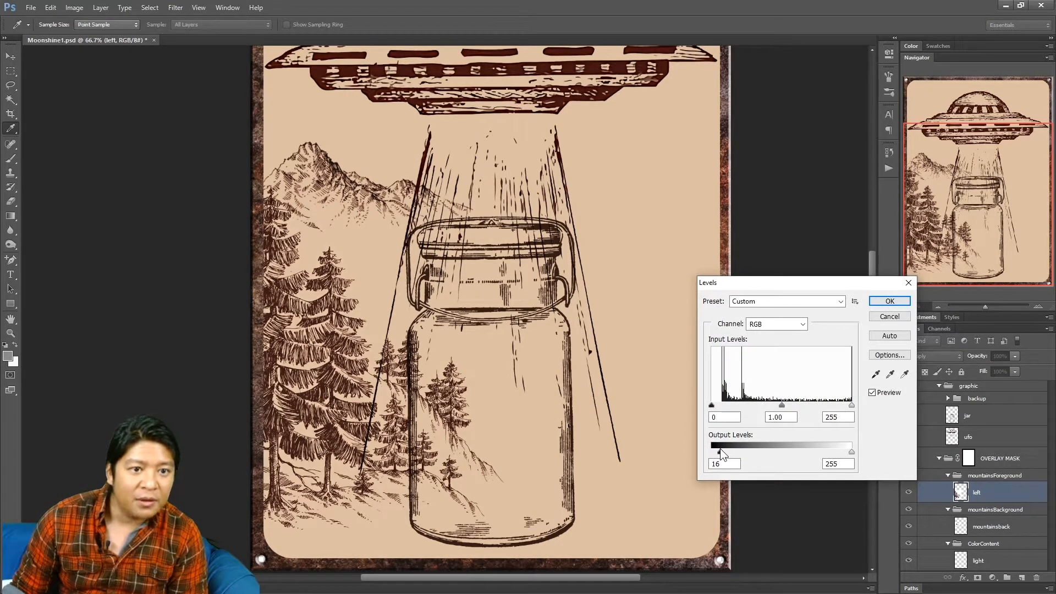
key(Return)
scroll(625, 406, up, 2)
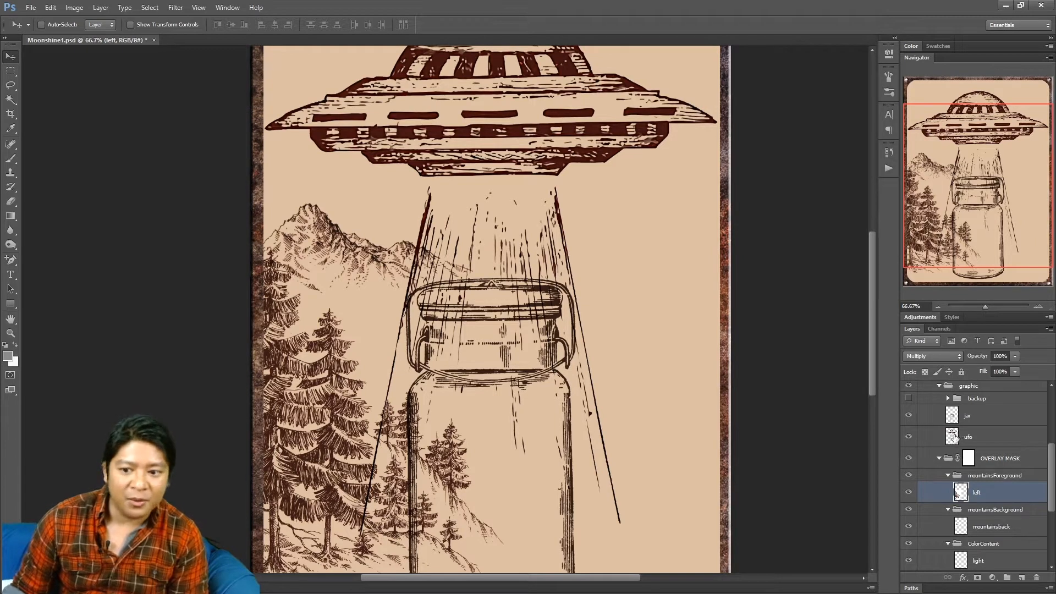
Step: Lighten the mountainsback layer further using Levels, with the output black level at 13
click(961, 527)
key(ctrl+l)
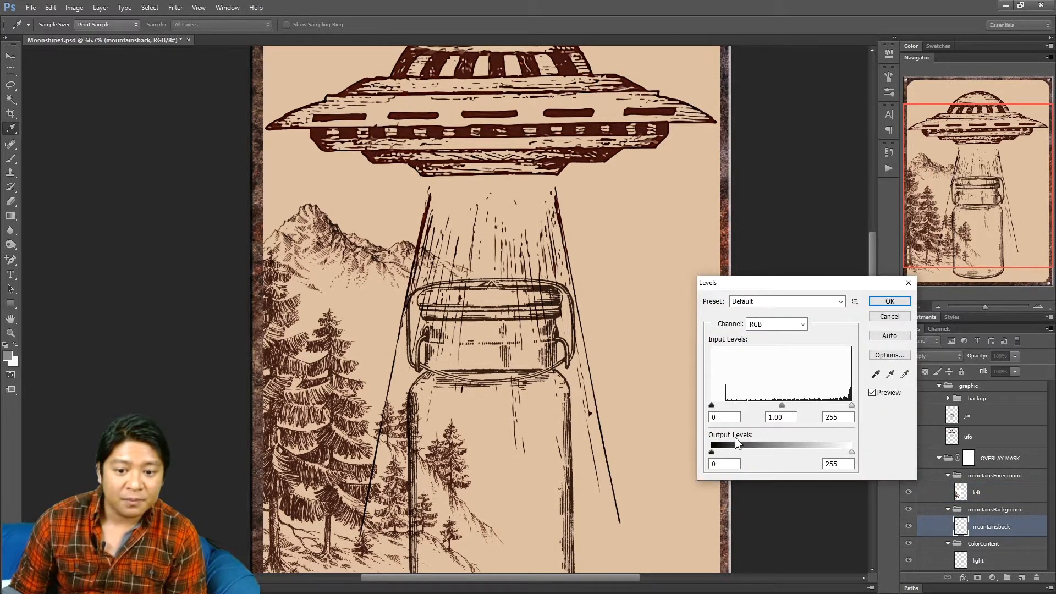
drag(712, 452, 719, 456)
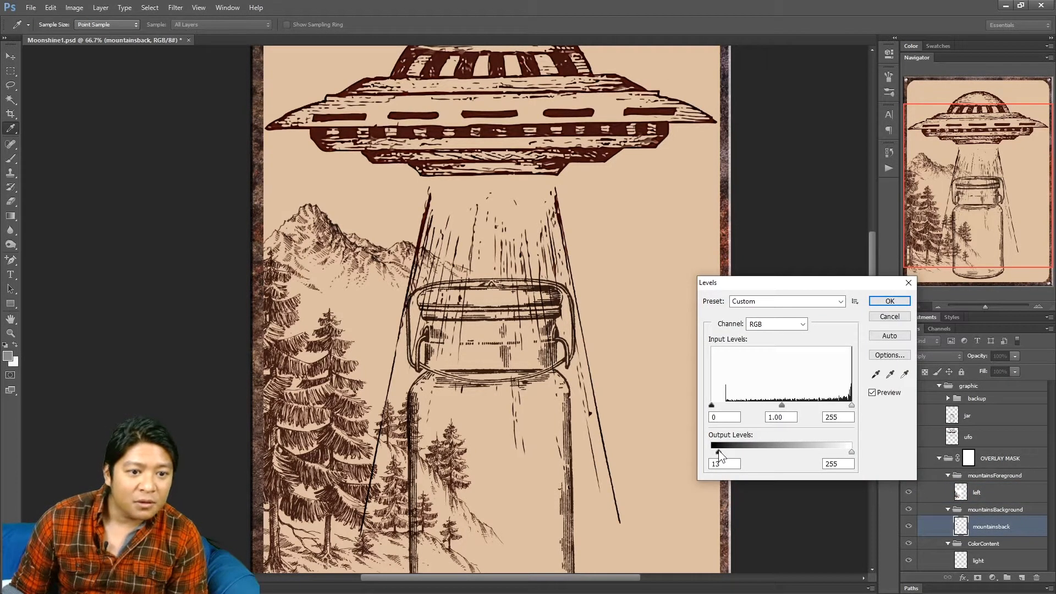
key(Return)
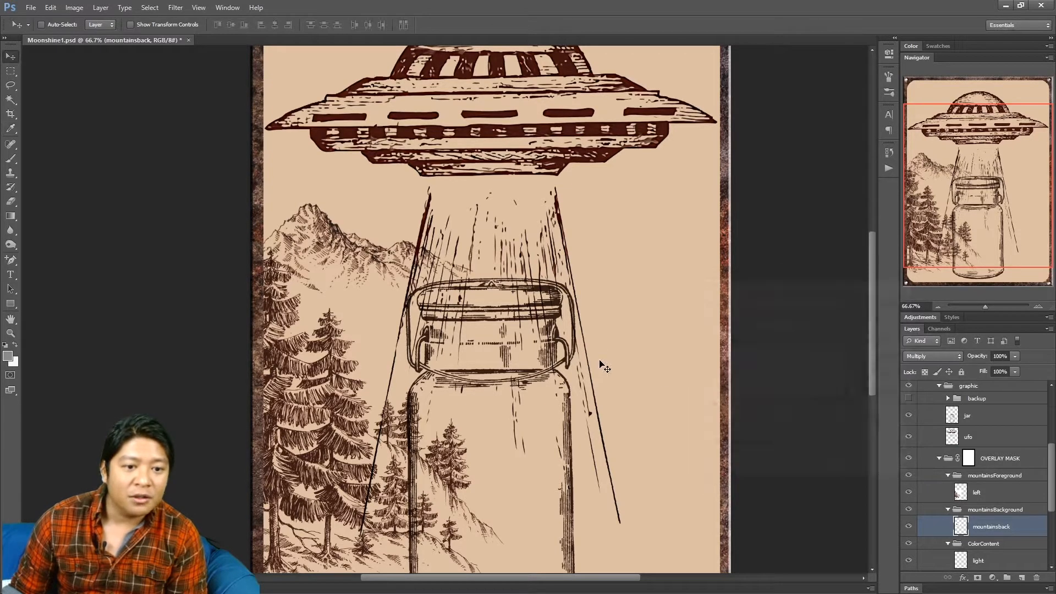
Step: Hide the left and mountainsback layers to isolate the saucer and jar, and toggle the jar layer's visibility off and on
scroll(955, 451, up, 1)
click(955, 426)
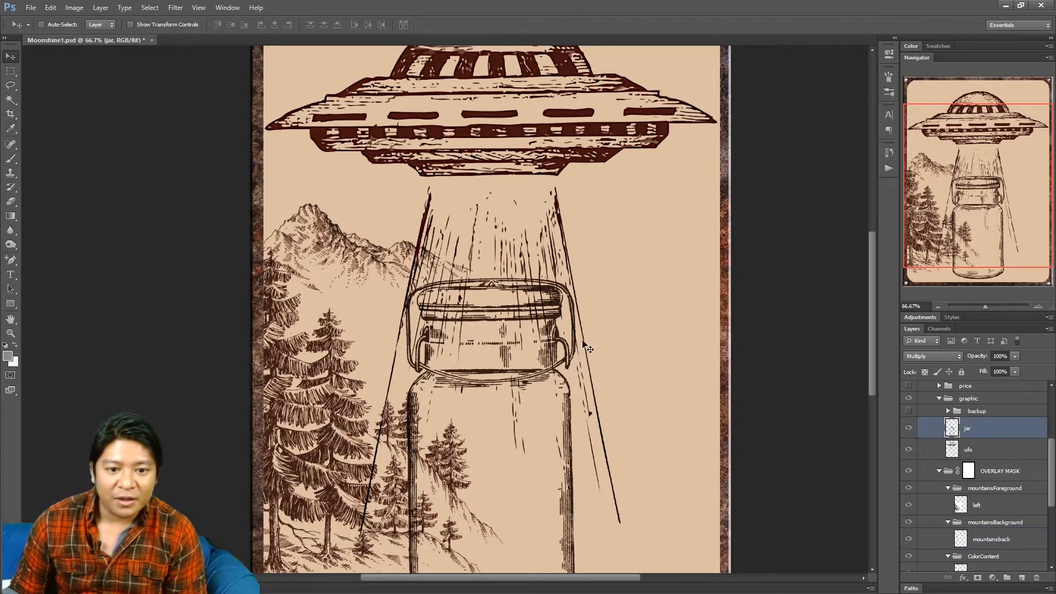
scroll(588, 346, down, 2)
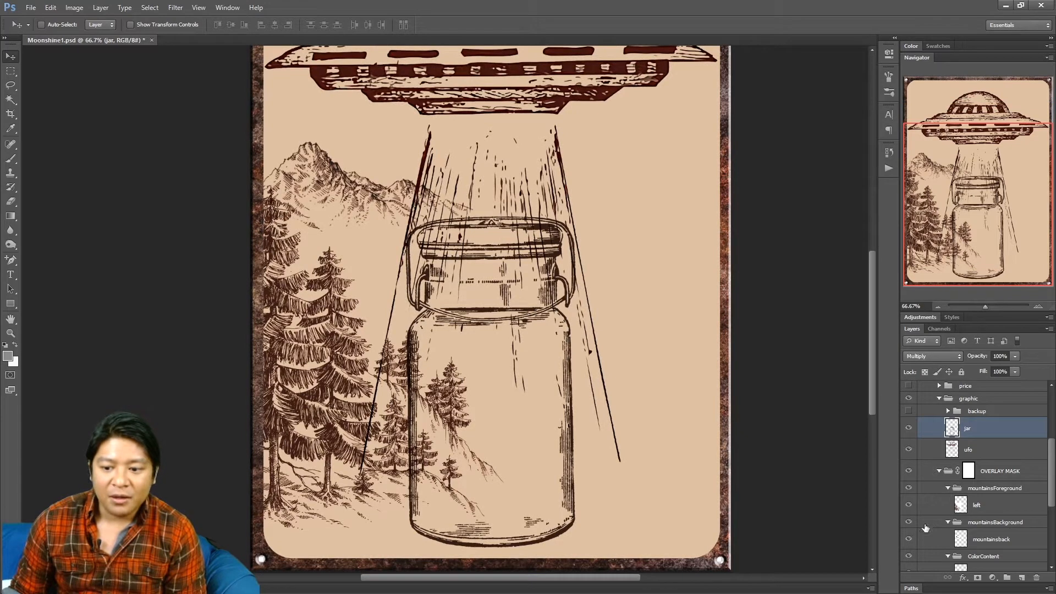
drag(911, 505, 909, 542)
scroll(617, 378, up, 3)
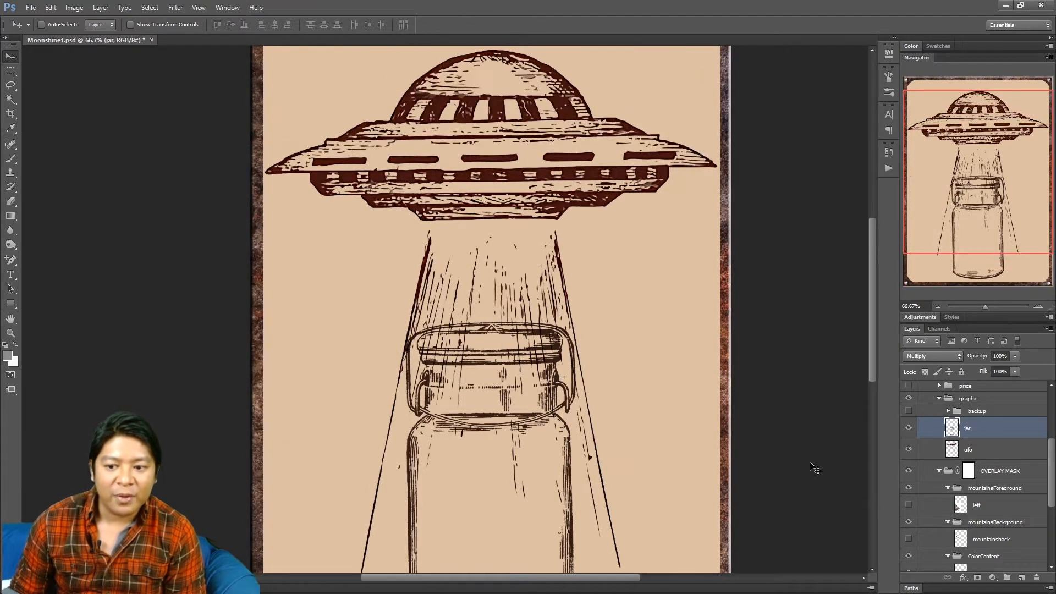
click(908, 428)
click(909, 428)
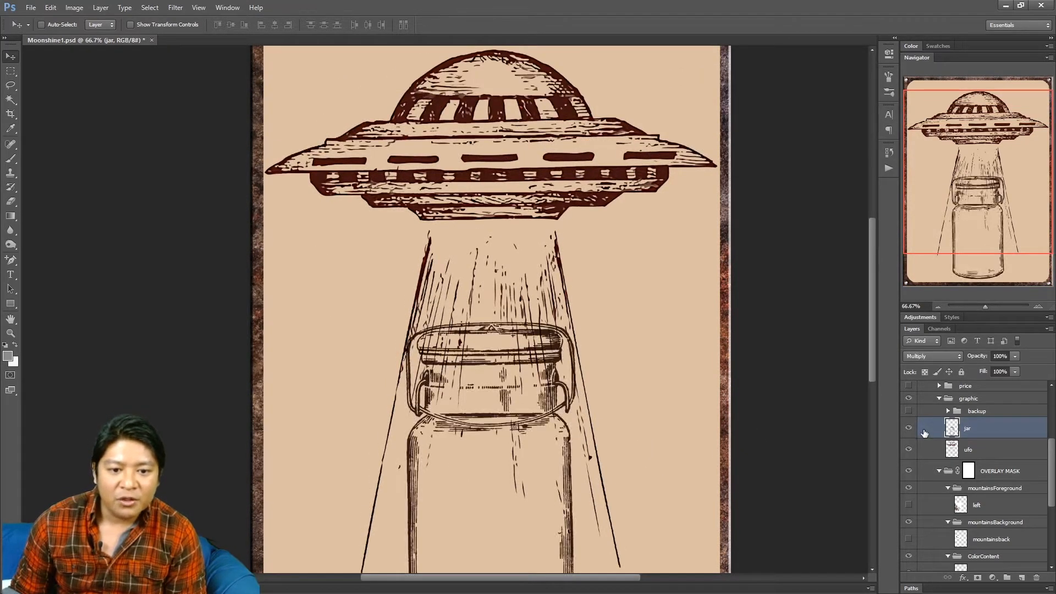
scroll(501, 348, down, 2)
drag(923, 420, 953, 446)
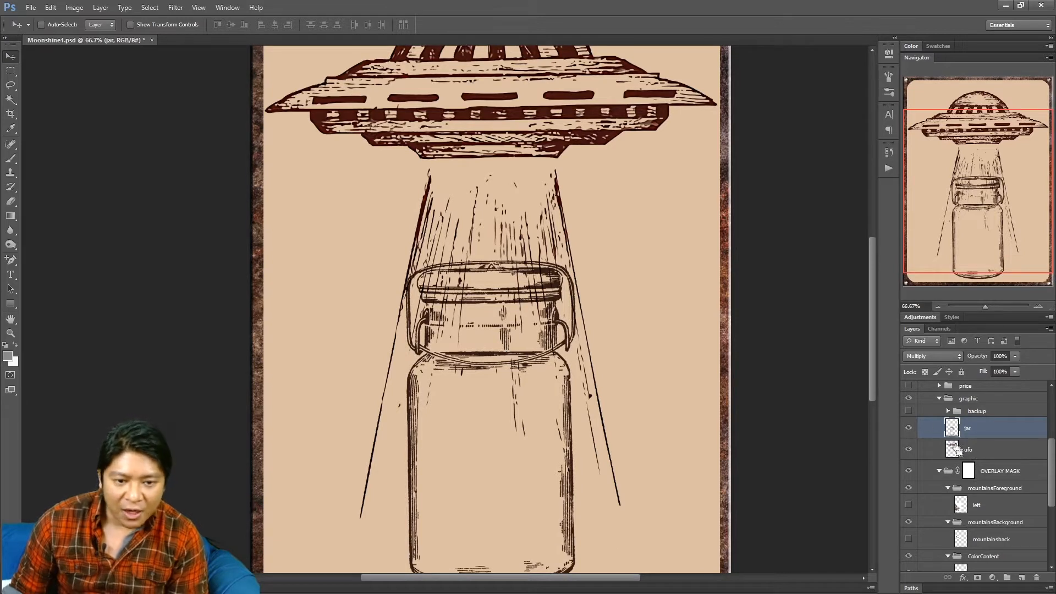
Step: Lighten the blacks of the jar layer slightly by raising its output black level in Levels
key(ctrl+l)
mouse_move(712, 451)
mouse_down()
mouse_move(721, 457)
mouse_move(708, 450)
mouse_up()
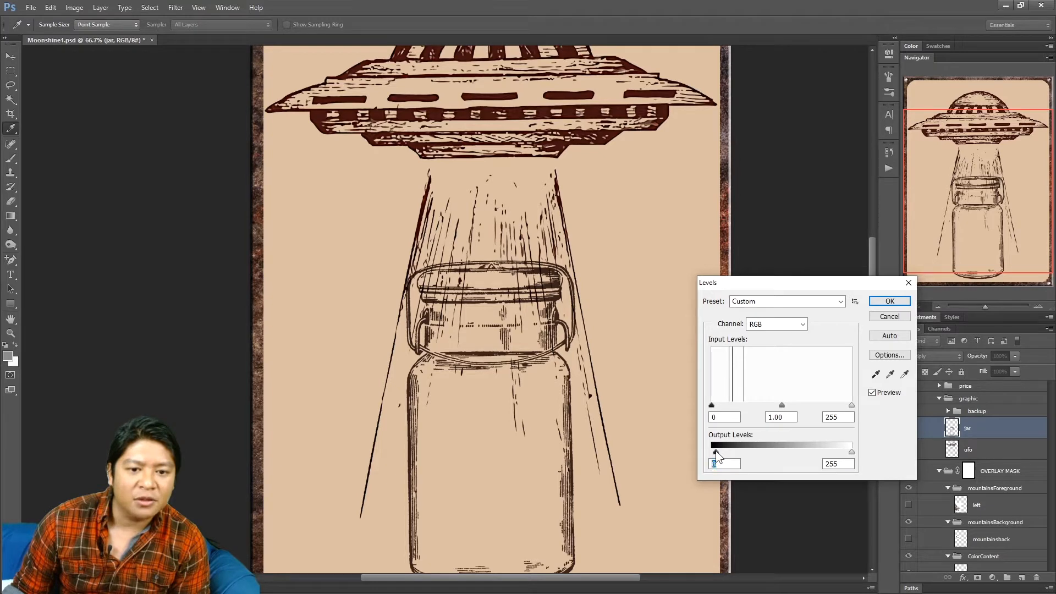
key(Return)
key(v)
Step: Raise the jar layer's saturation to about +23 with Hue/Saturation
key(ctrl+u)
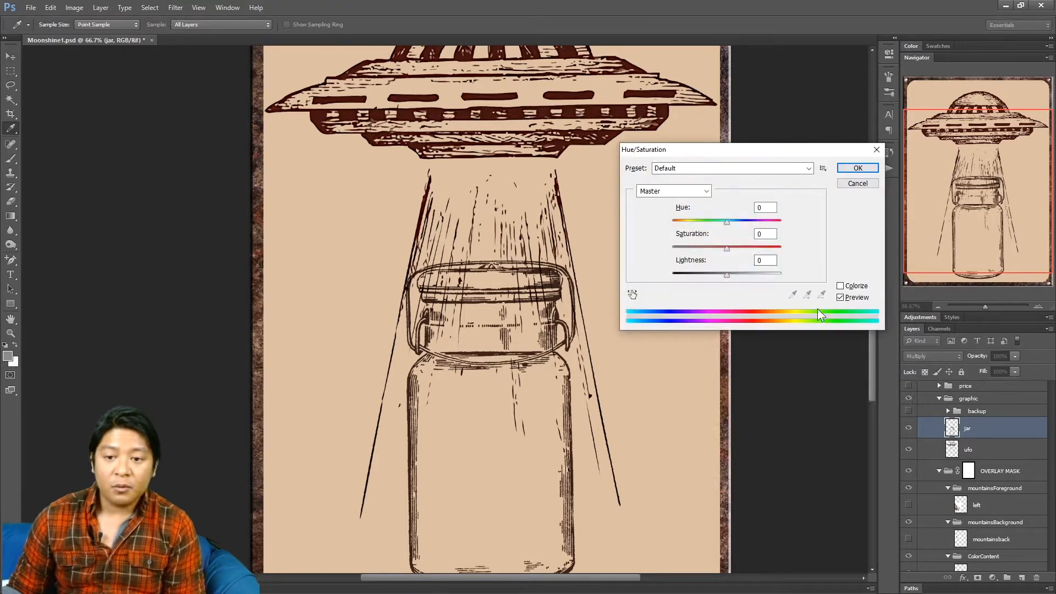
drag(734, 248, 742, 248)
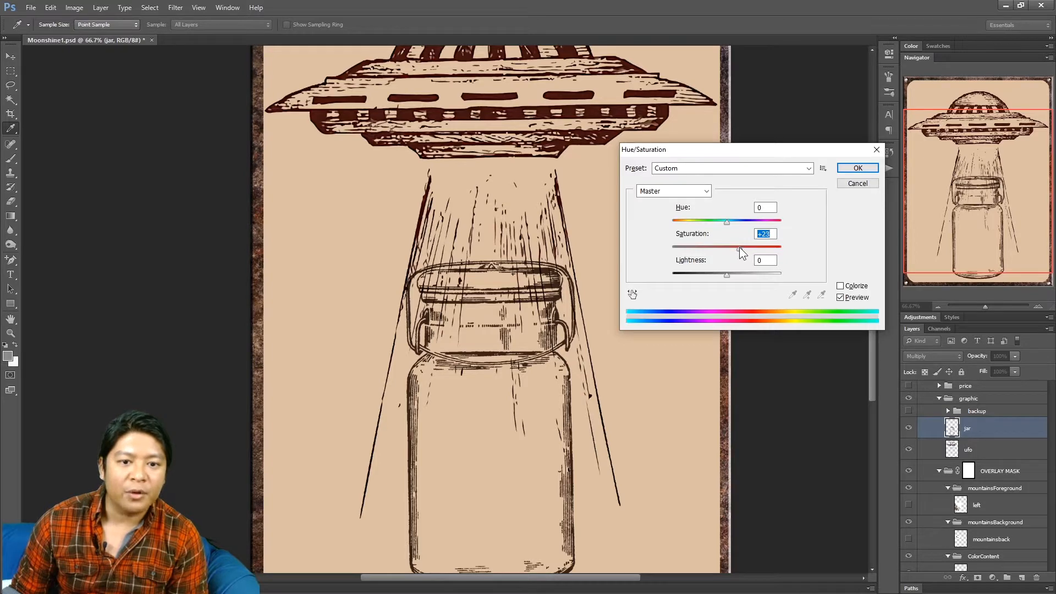
key(Return)
scroll(580, 390, up, 2)
scroll(580, 389, down, 4)
scroll(578, 388, up, 5)
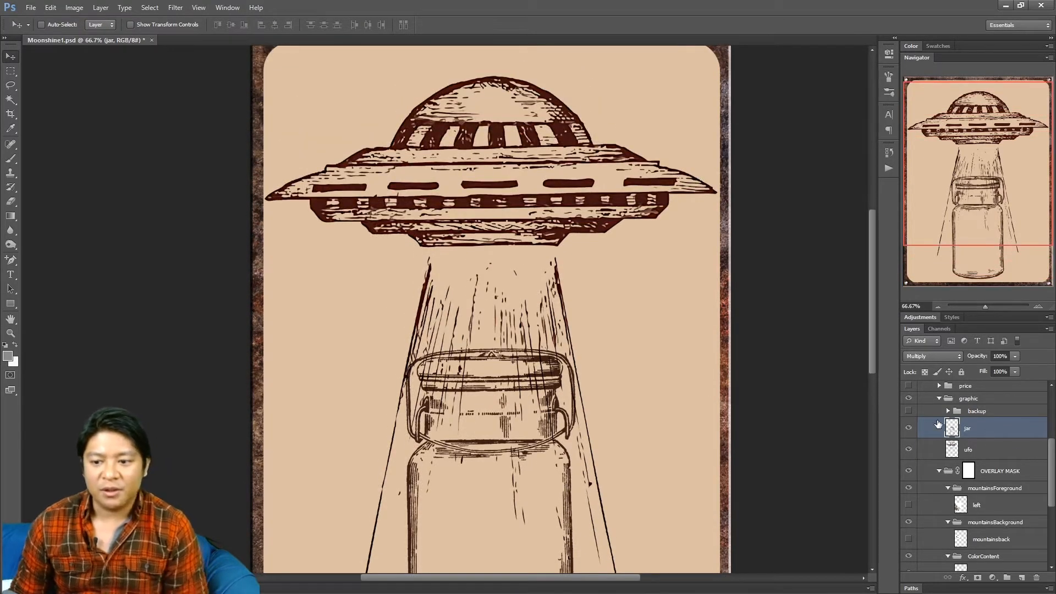
Step: Show the backup group to compare the original black line art with the recoloured saucer and jar, look inside the group, and hide it again
click(909, 411)
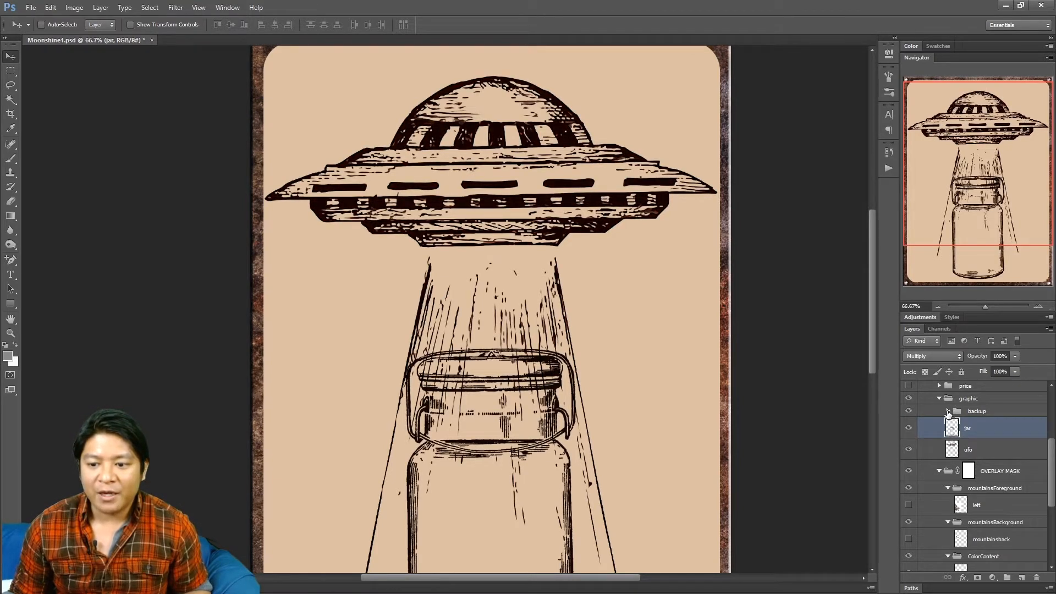
click(948, 411)
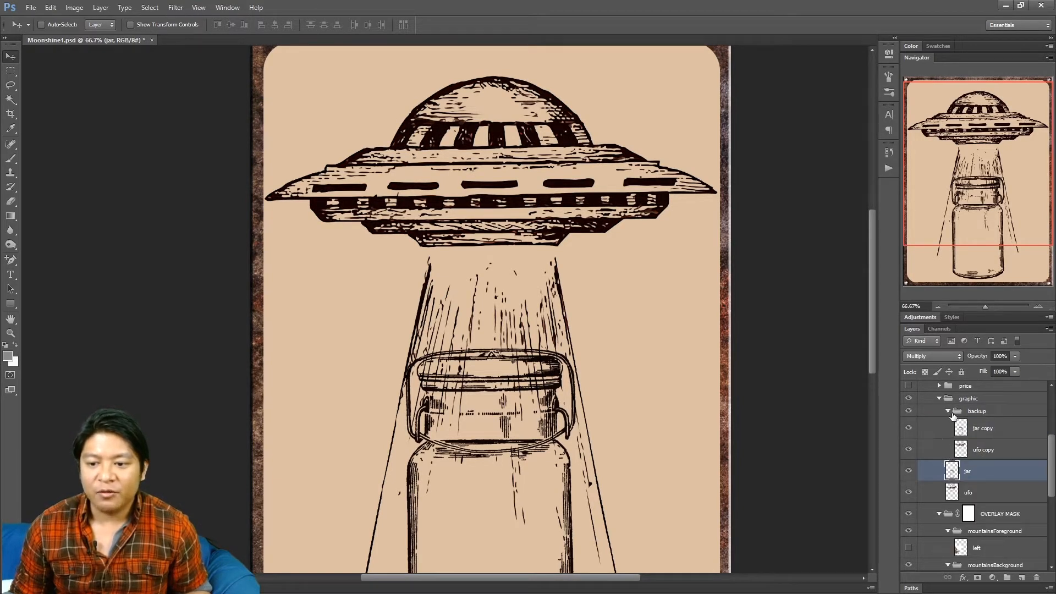
click(950, 412)
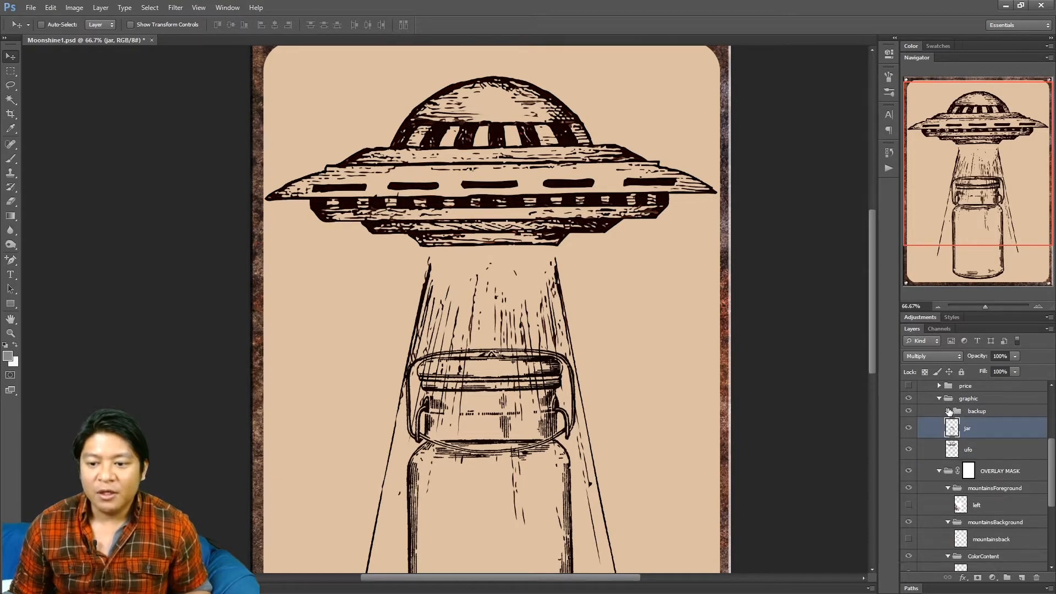
click(909, 412)
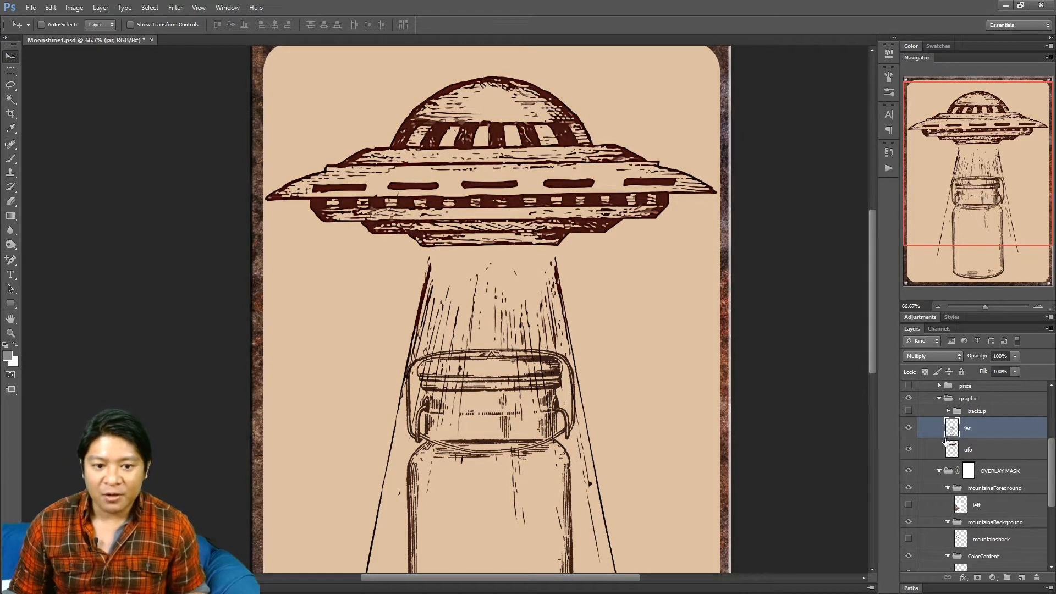
scroll(562, 396, down, 3)
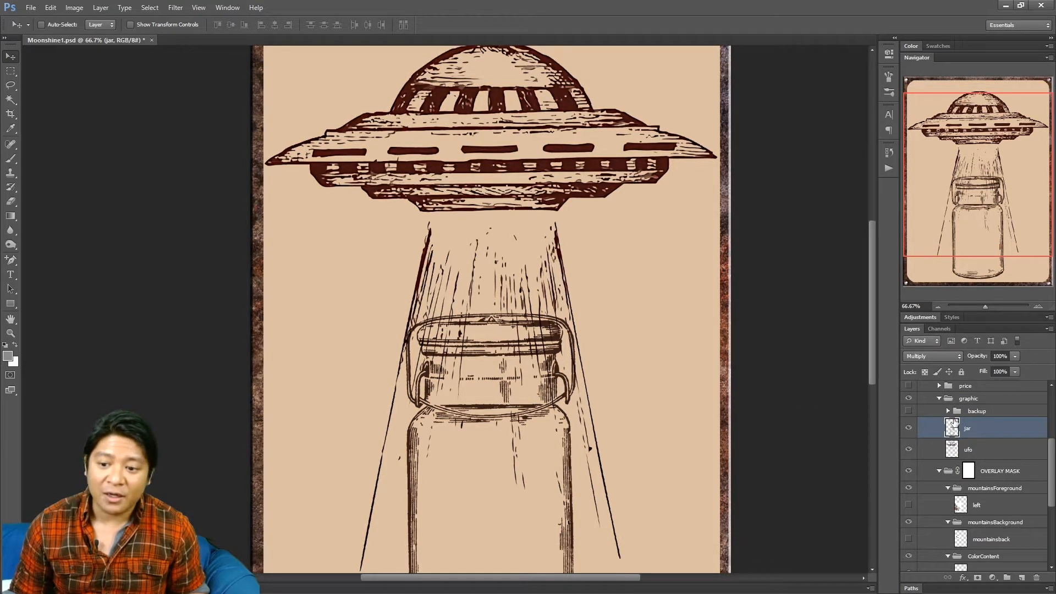
click(951, 413)
click(949, 412)
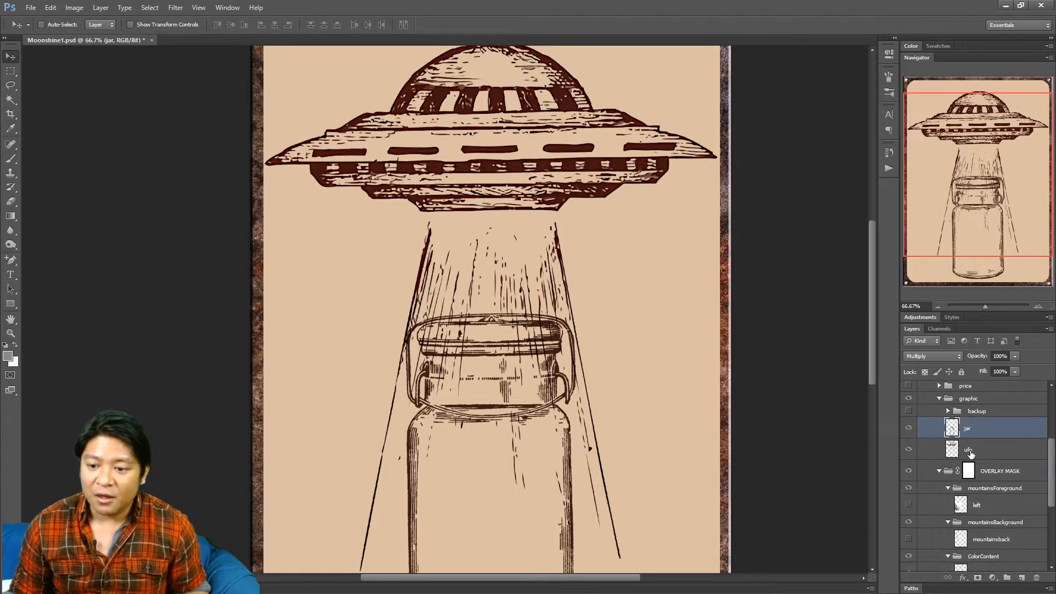
scroll(507, 437, down, 5)
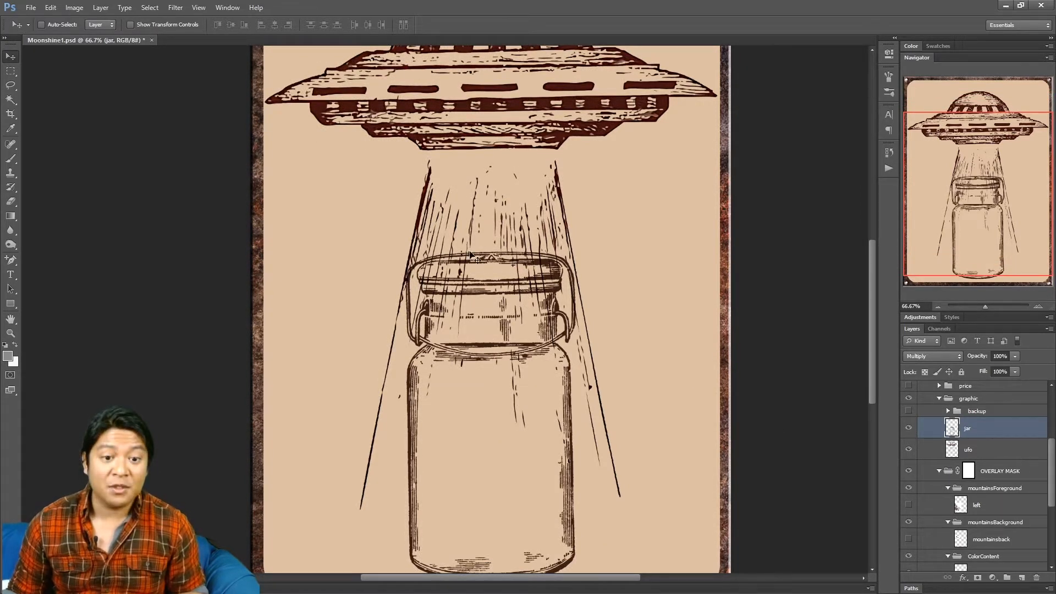
key(ctrl+t)
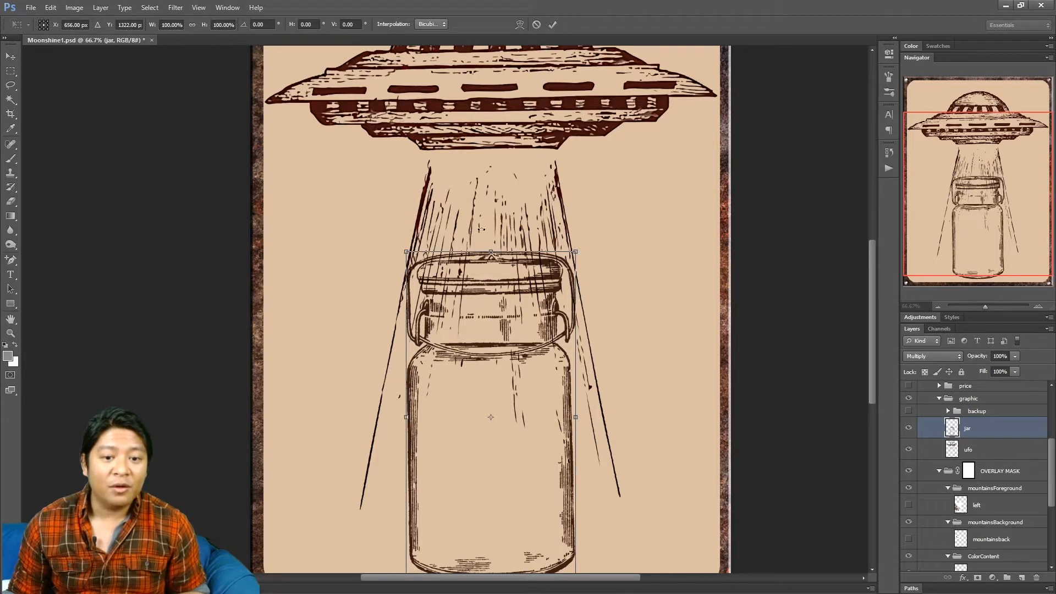
key(Return)
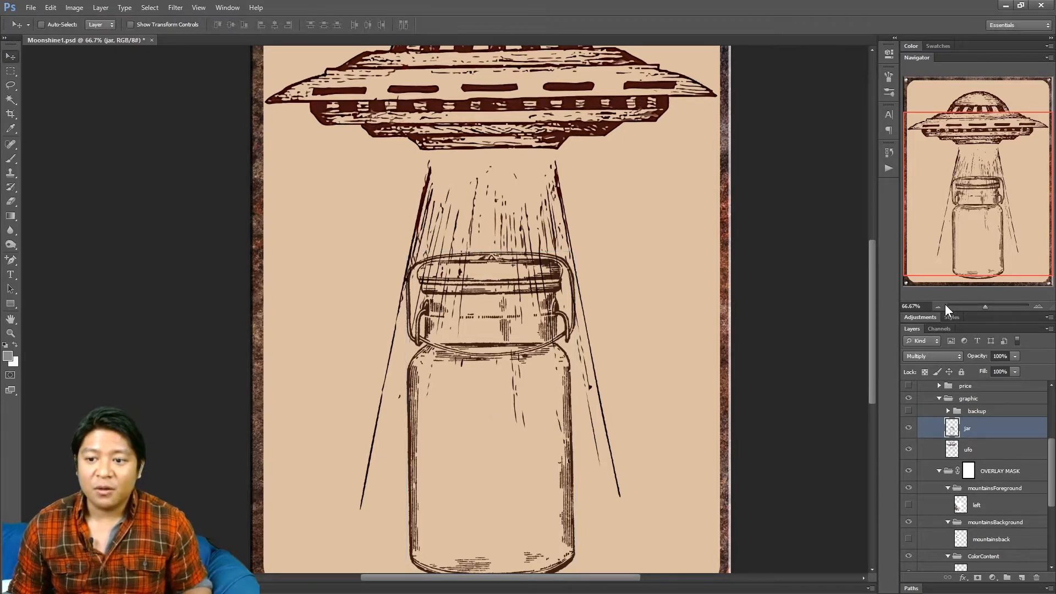
Step: Show the left and mountainsback layers again in the whole poster
click(938, 306)
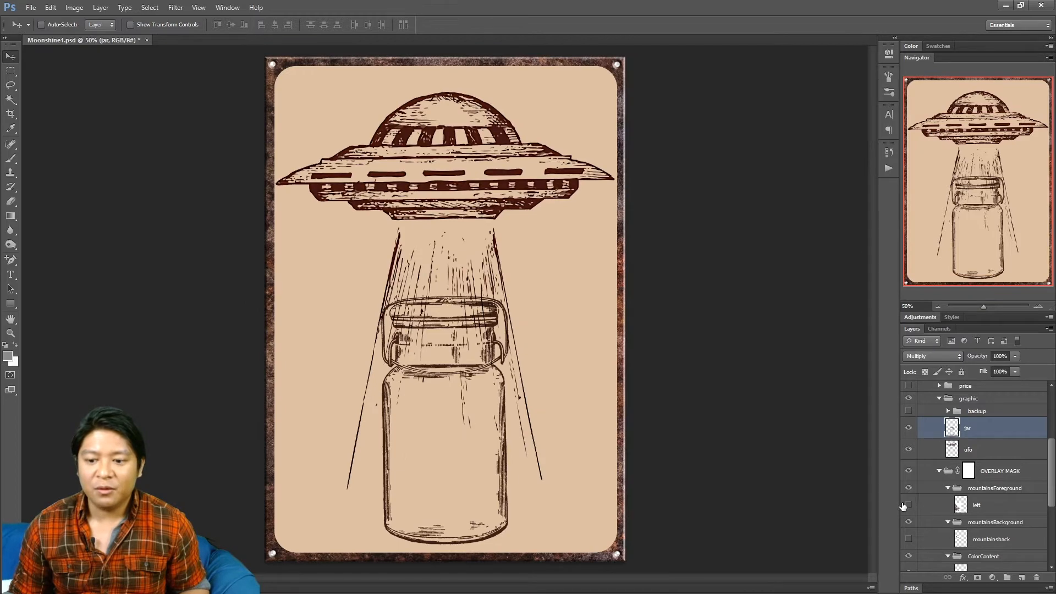
click(908, 505)
click(908, 540)
Step: Duplicate the mountainsback layer and flip the copy horizontally
click(967, 541)
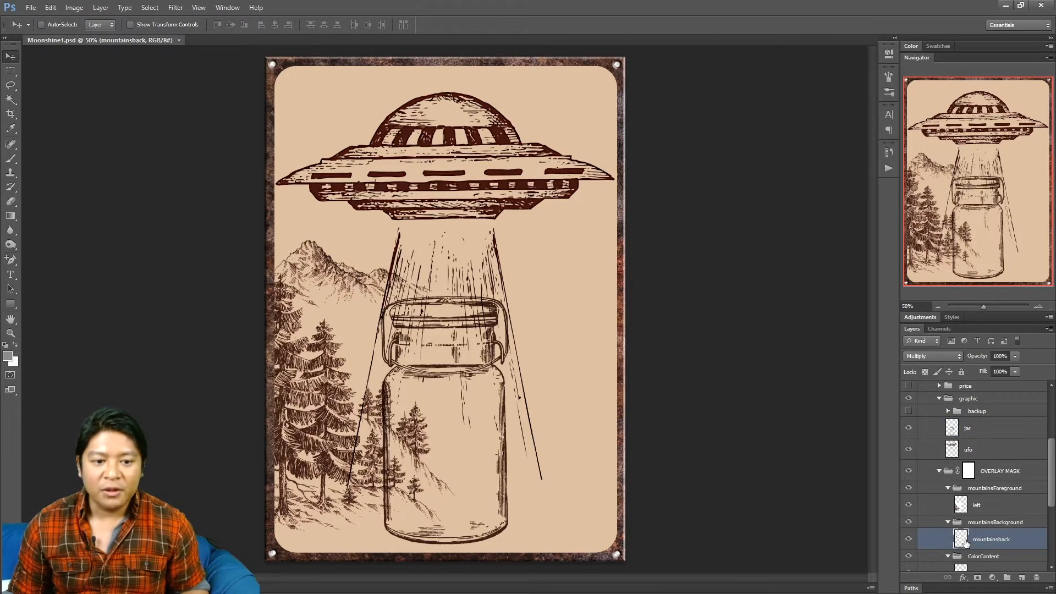
right_click(966, 542)
right_click(1012, 546)
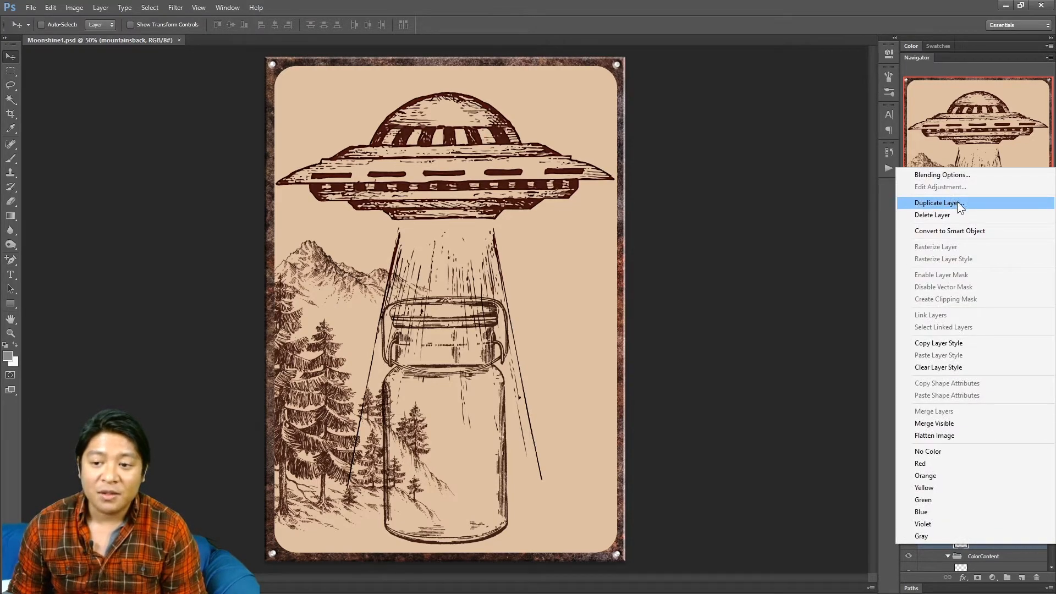
click(953, 201)
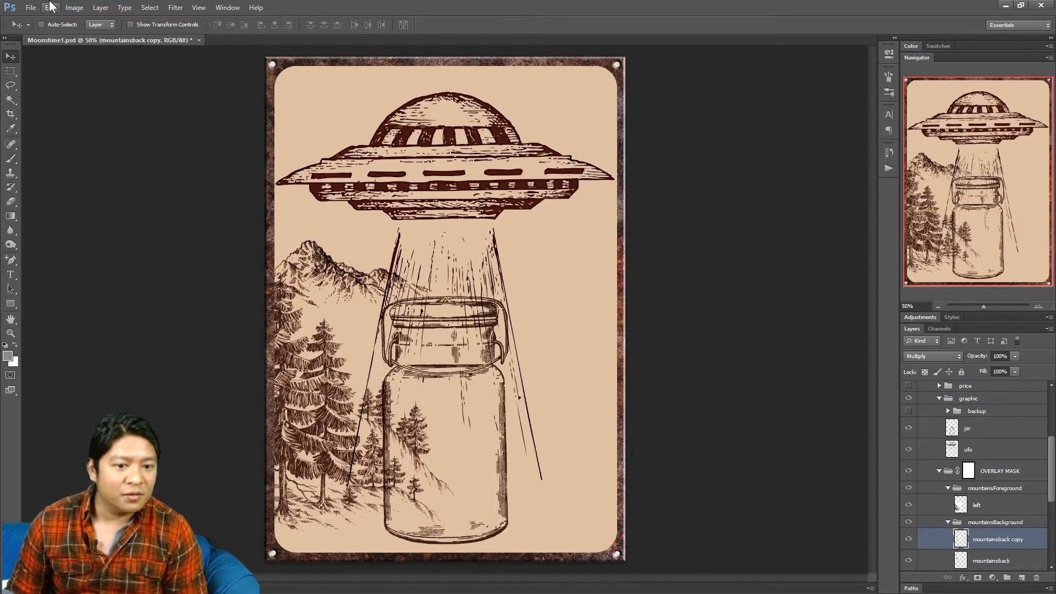
click(50, 7)
mouse_move(153, 223)
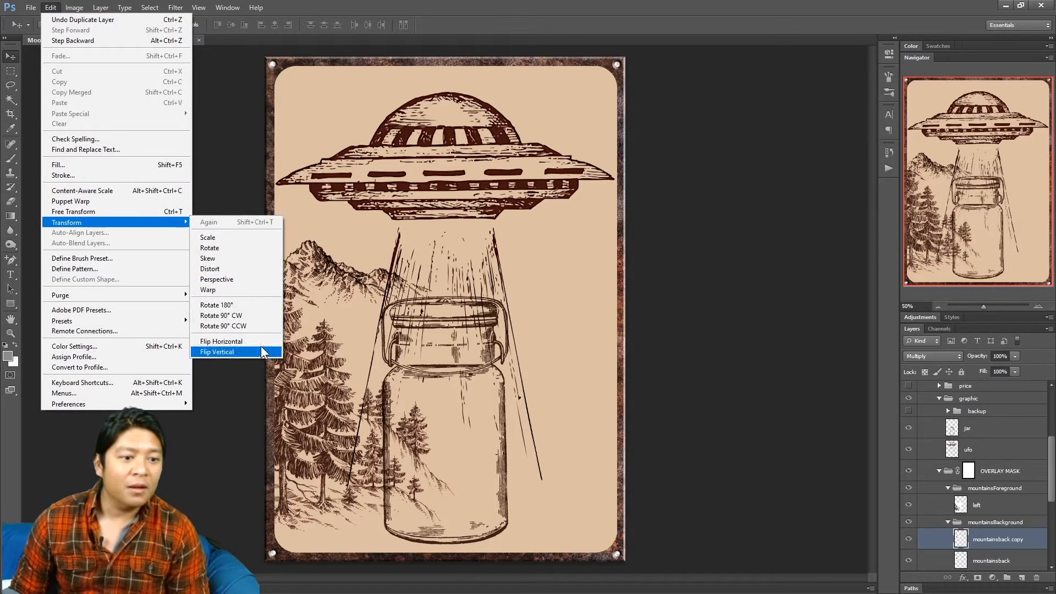
click(220, 342)
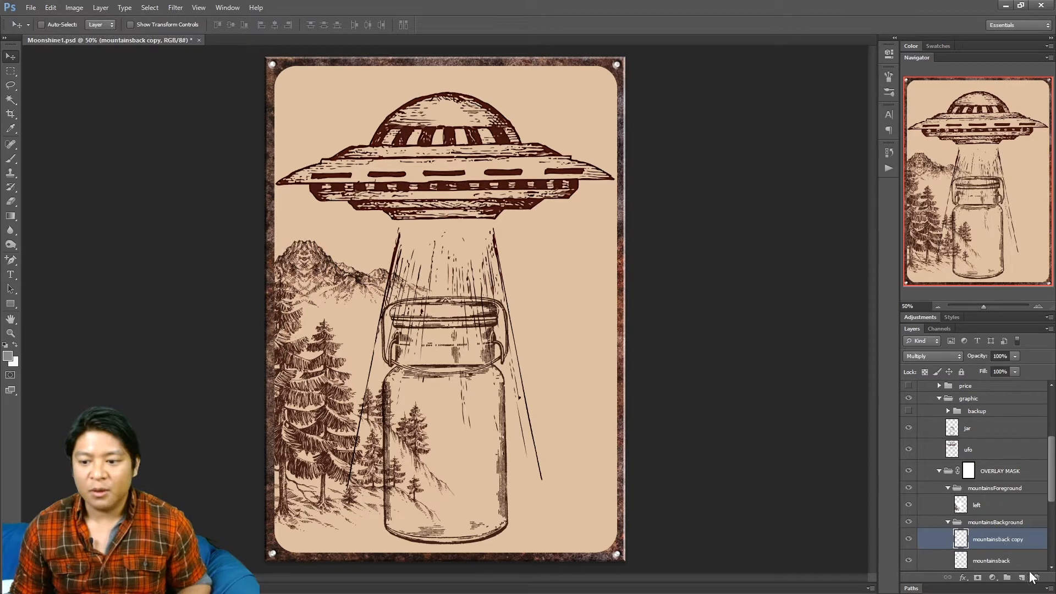
Step: Move the mountain copy to the poster's right side and line its peak up with the height of the left mountain
drag(326, 280, 577, 331)
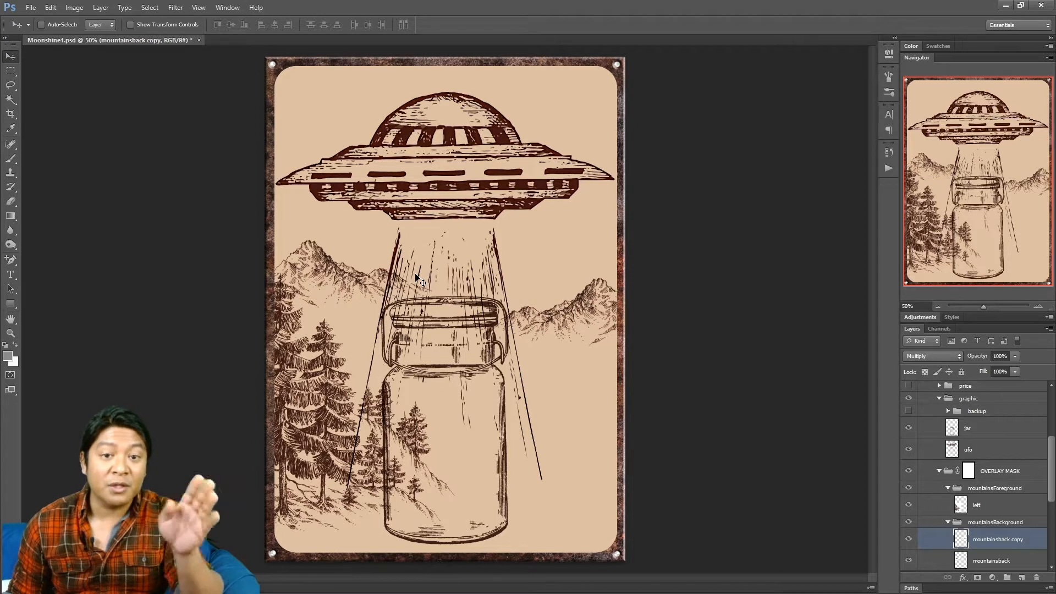
drag(594, 328, 574, 264)
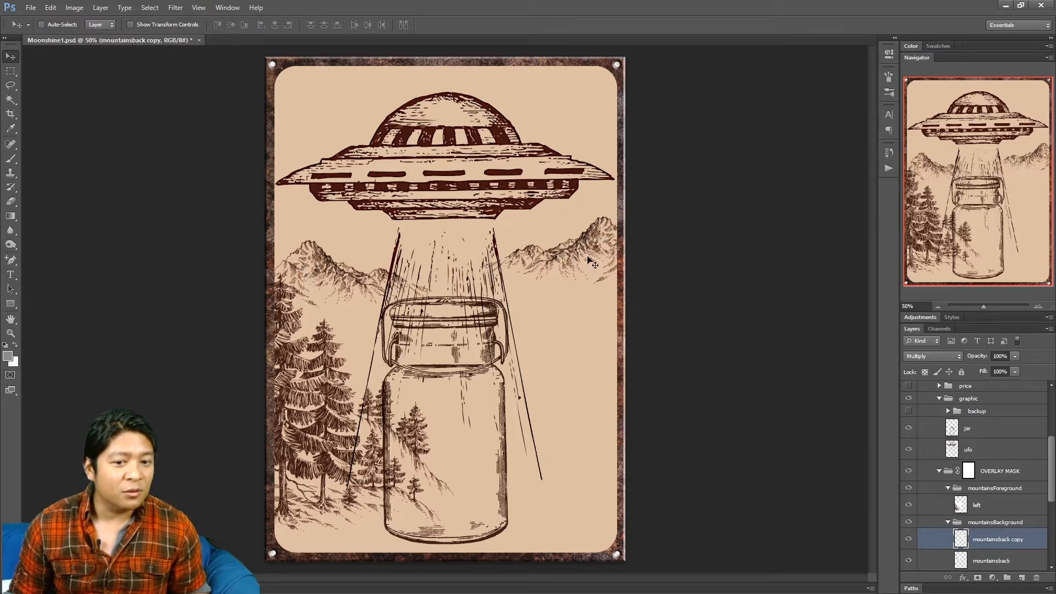
drag(597, 262, 570, 256)
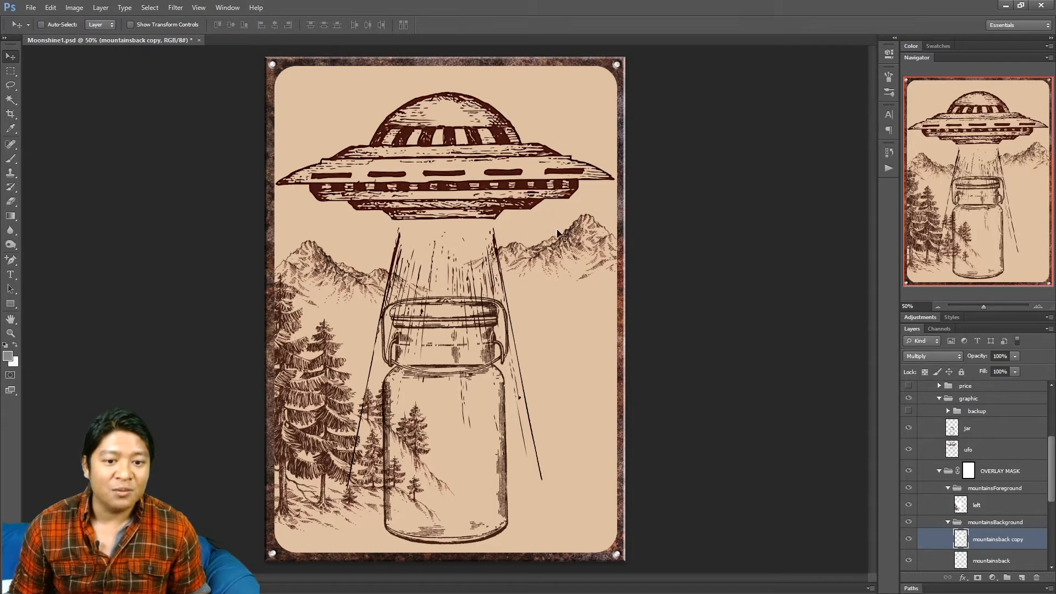
drag(559, 253, 568, 277)
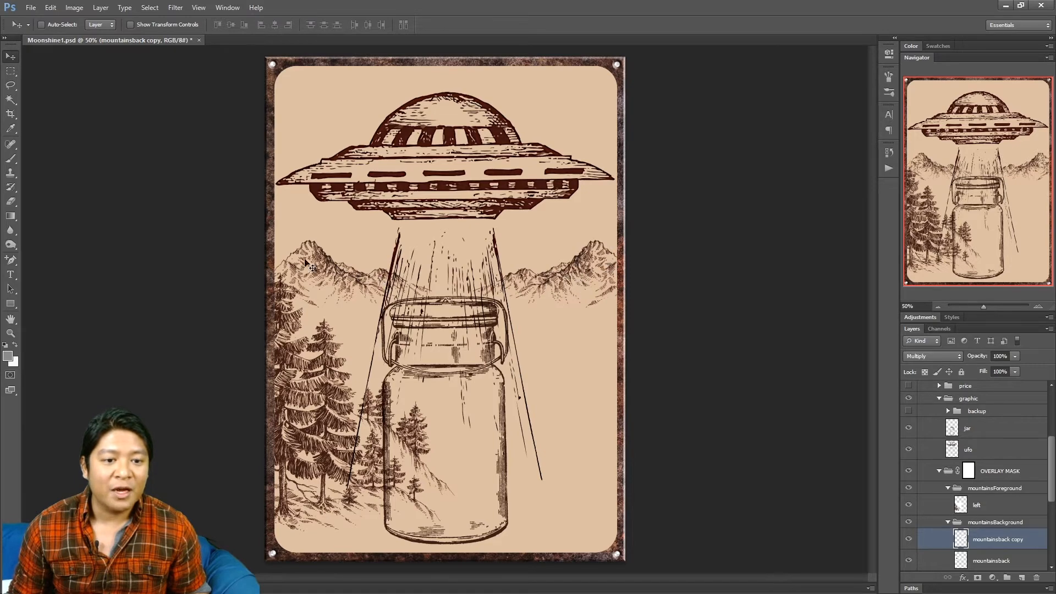
Step: Flip the mountainsback copy horizontally once more and reposition it at the poster's right edge, level with the left mountain range
click(60, 9)
mouse_move(150, 219)
click(257, 340)
drag(584, 301, 573, 305)
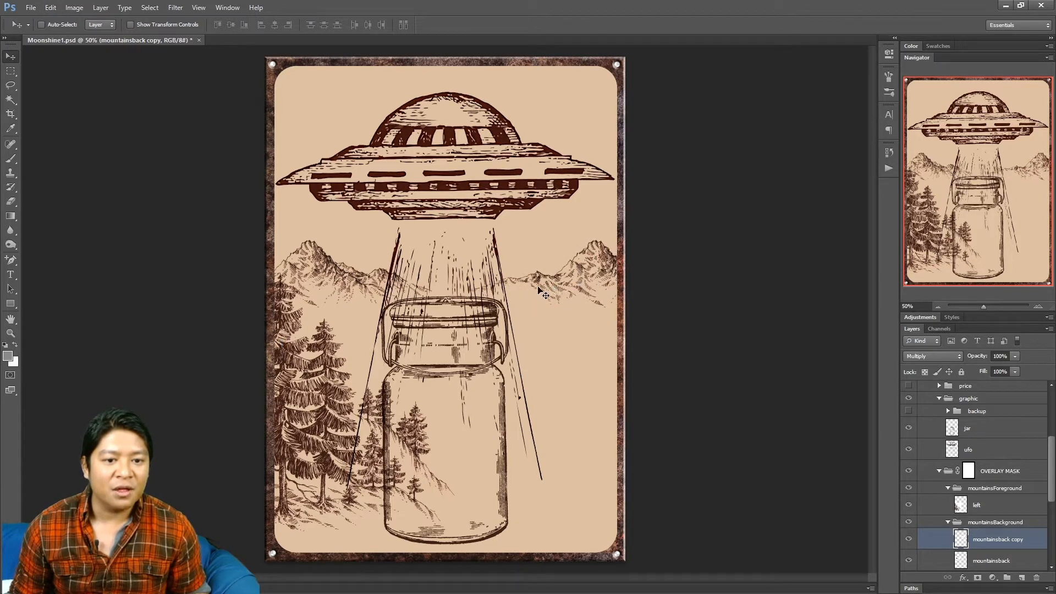
drag(516, 283, 527, 284)
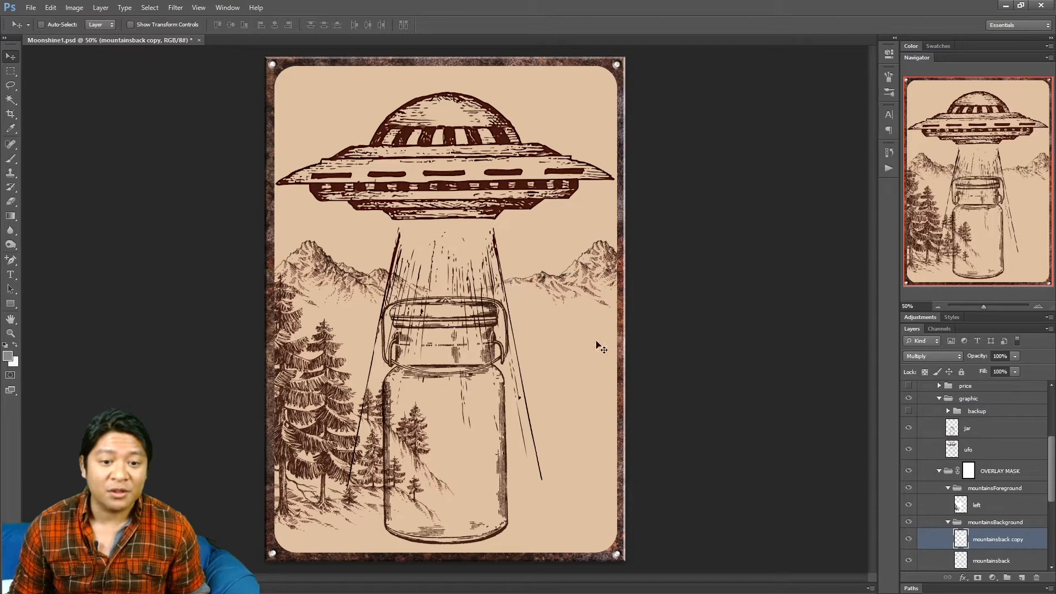
Step: Toggle the left tree layer's visibility to identify it, duplicate the layer, and flip the copy horizontally
scroll(973, 460, down, 3)
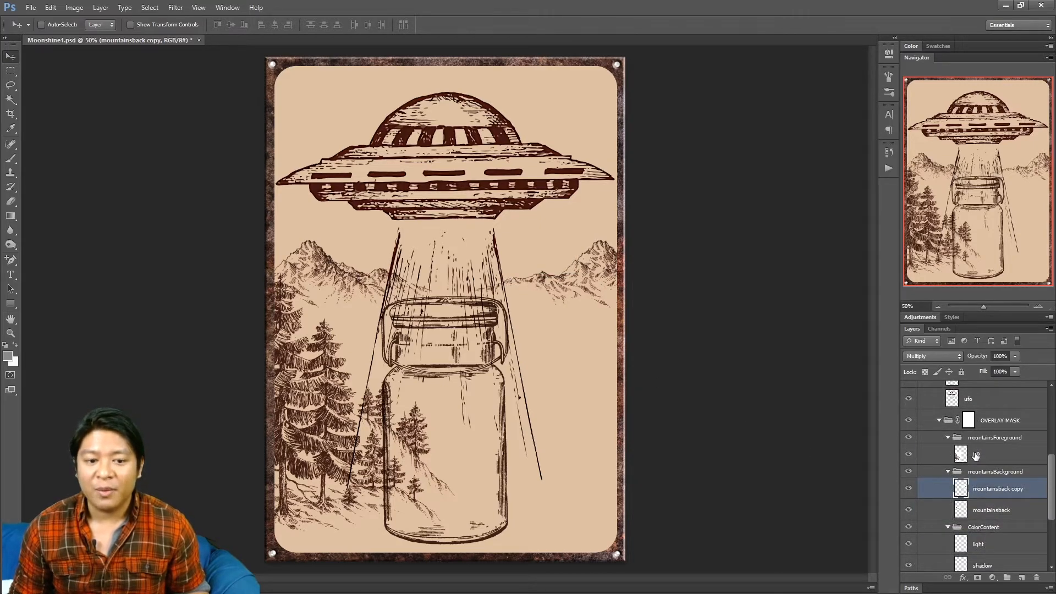
click(977, 455)
click(910, 456)
click(910, 456)
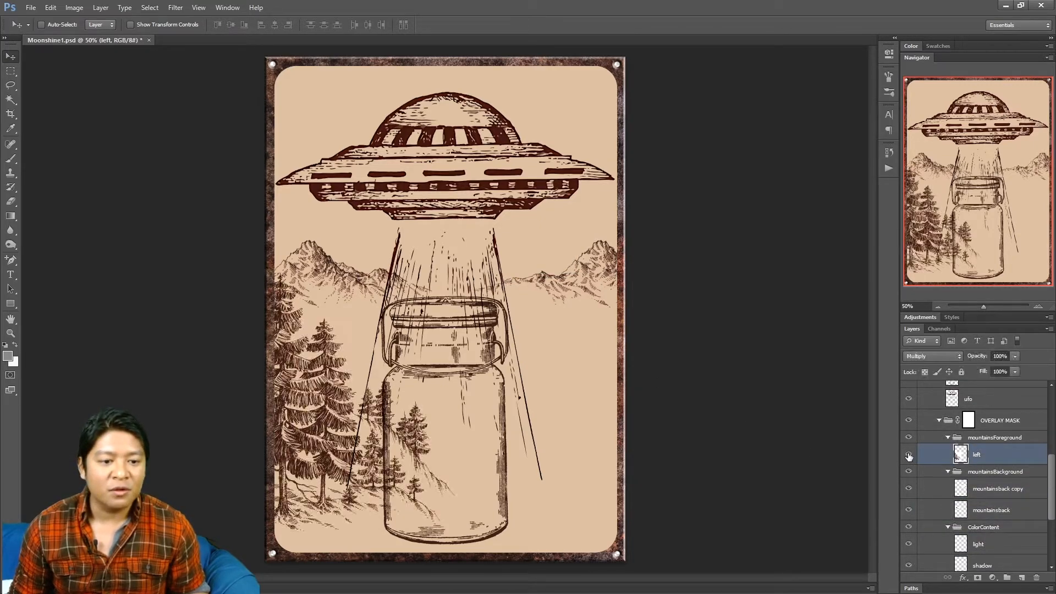
right_click(1000, 462)
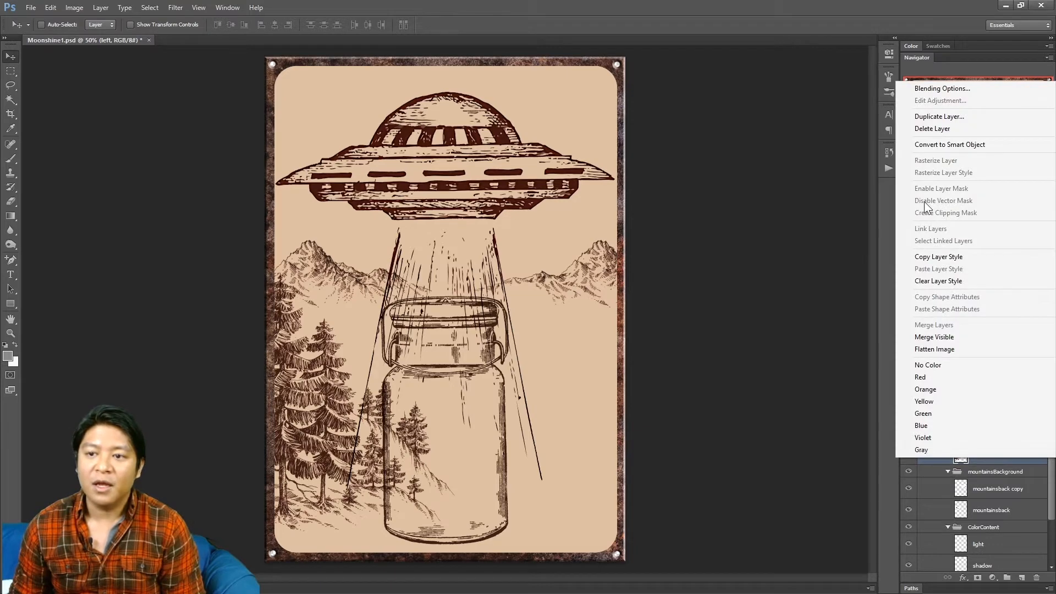
click(937, 117)
click(51, 8)
mouse_move(140, 223)
click(246, 342)
Step: Move the flipped tree copy to the jar's right side and adjust it so its trees stand along the poster's right border
drag(339, 465, 544, 458)
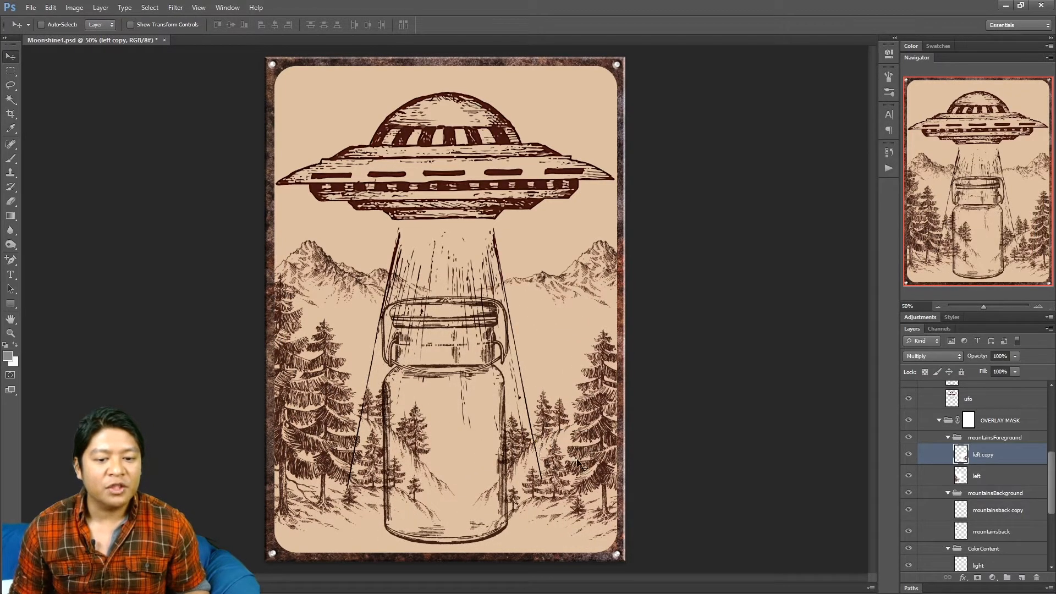
drag(582, 451, 572, 459)
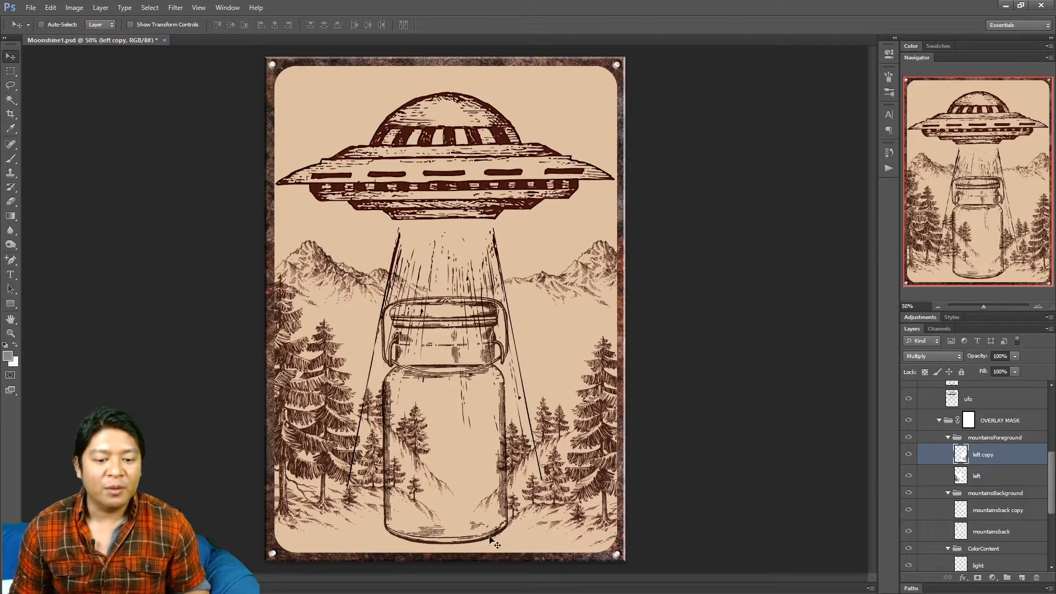
drag(580, 459, 581, 466)
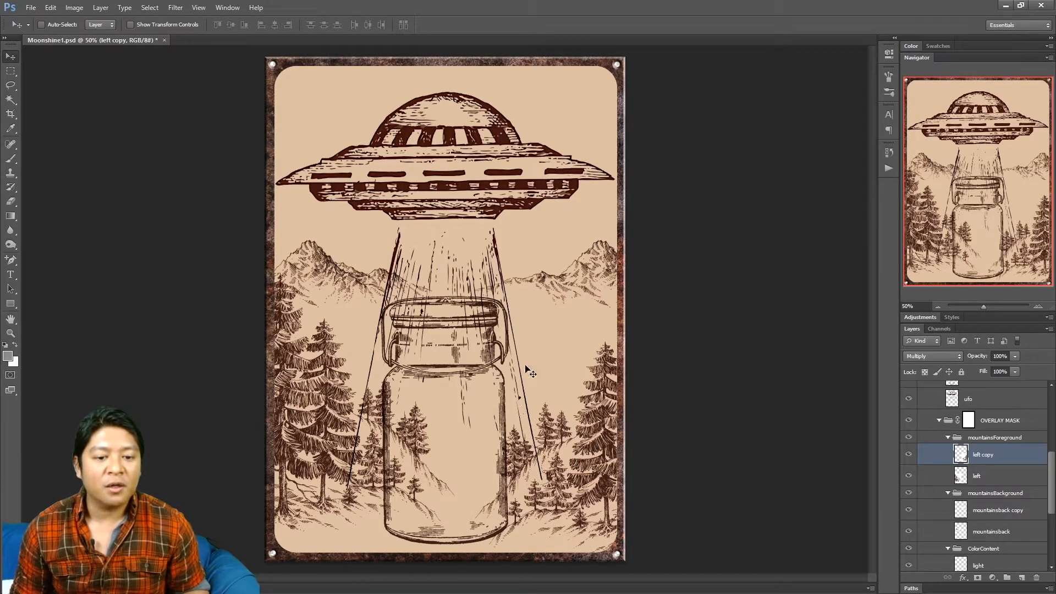
drag(579, 419, 578, 416)
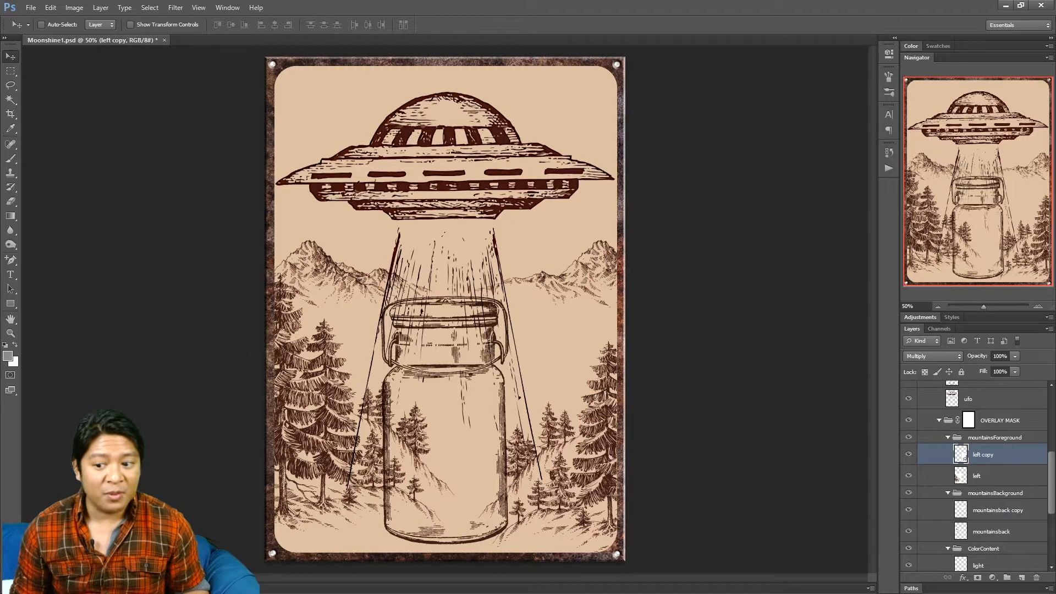
Step: Move the left layer's trees slightly lower on the poster and save the document
click(992, 474)
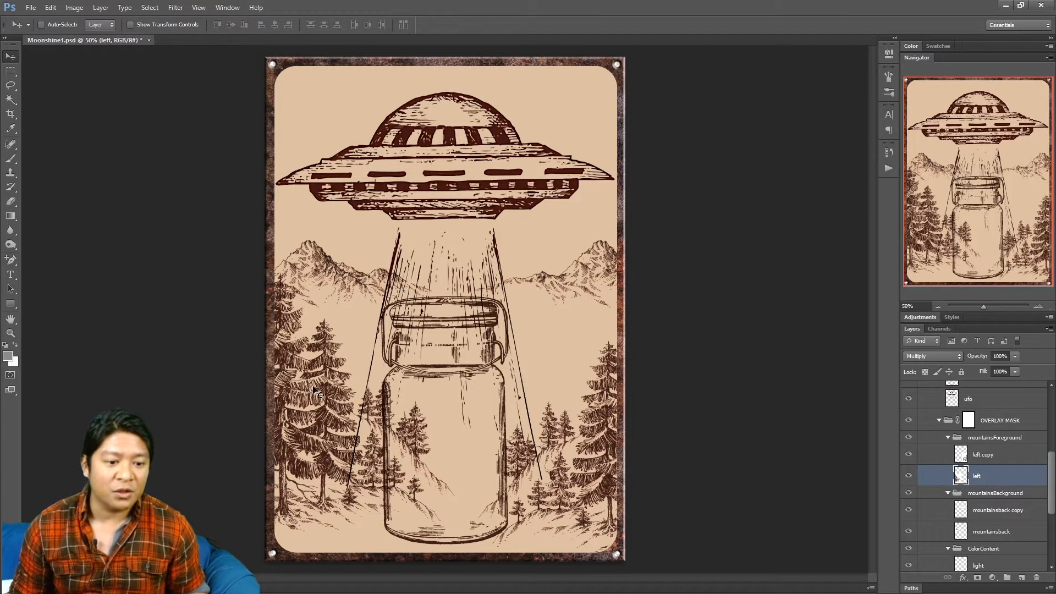
drag(321, 390, 317, 397)
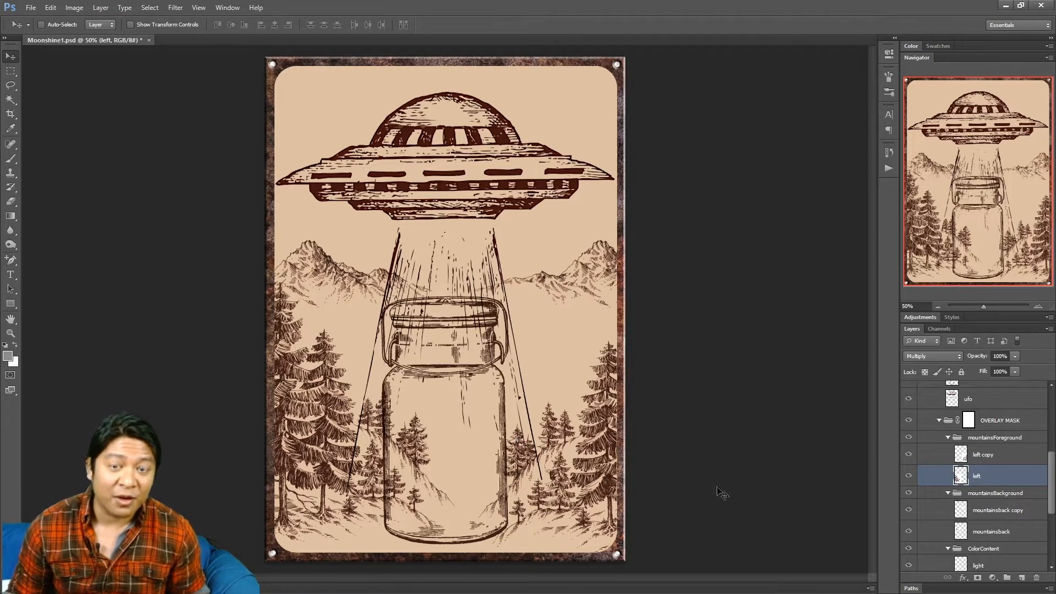
key(ctrl+s)
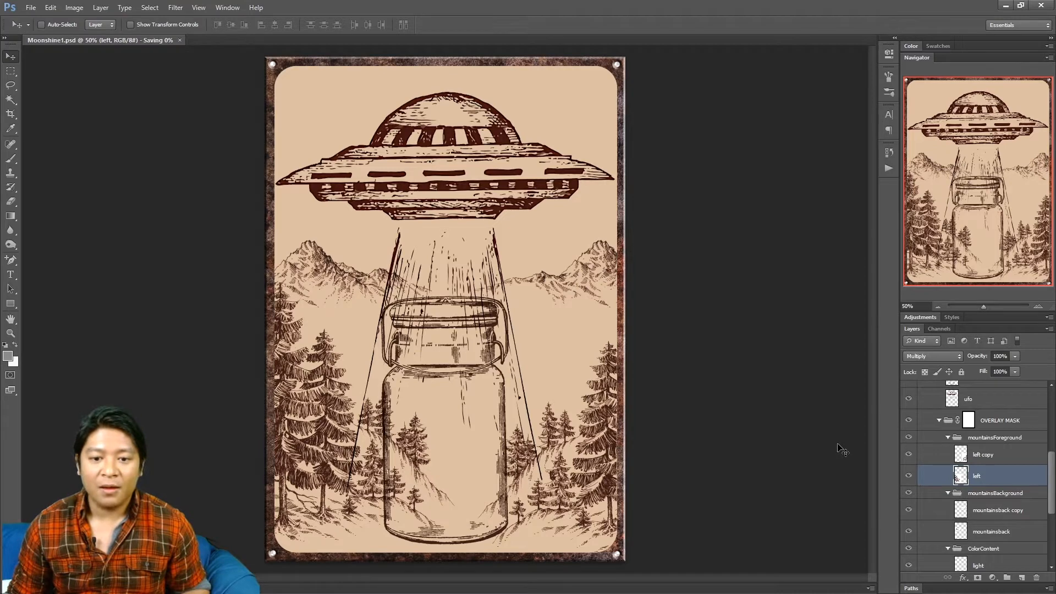
scroll(964, 446, up, 2)
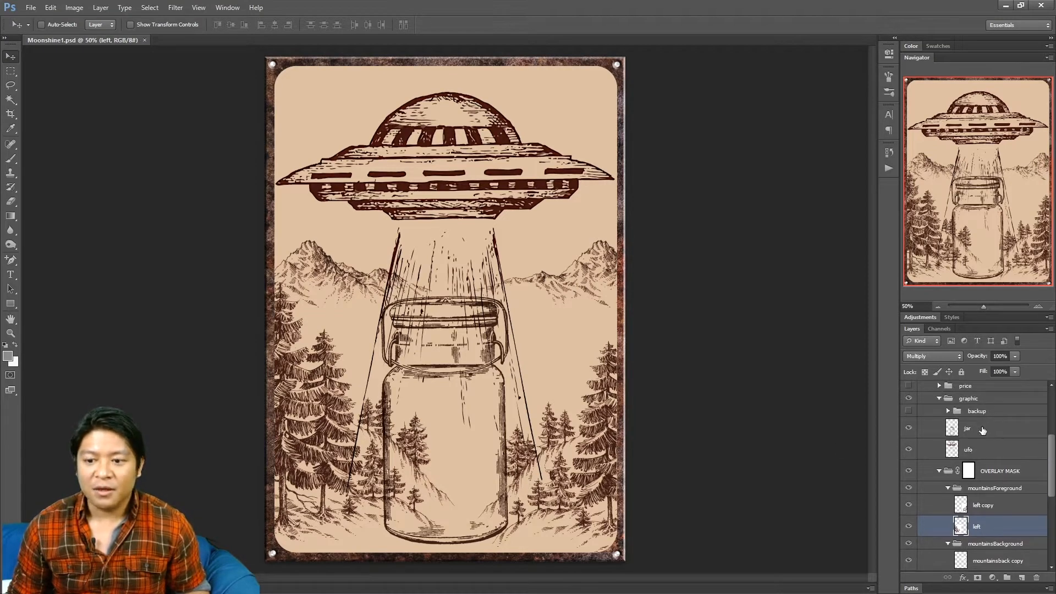
Step: Scale the ufo layer proportionally to 66% and centre the saucer and its beam above the jar
click(983, 431)
shift+click(984, 450)
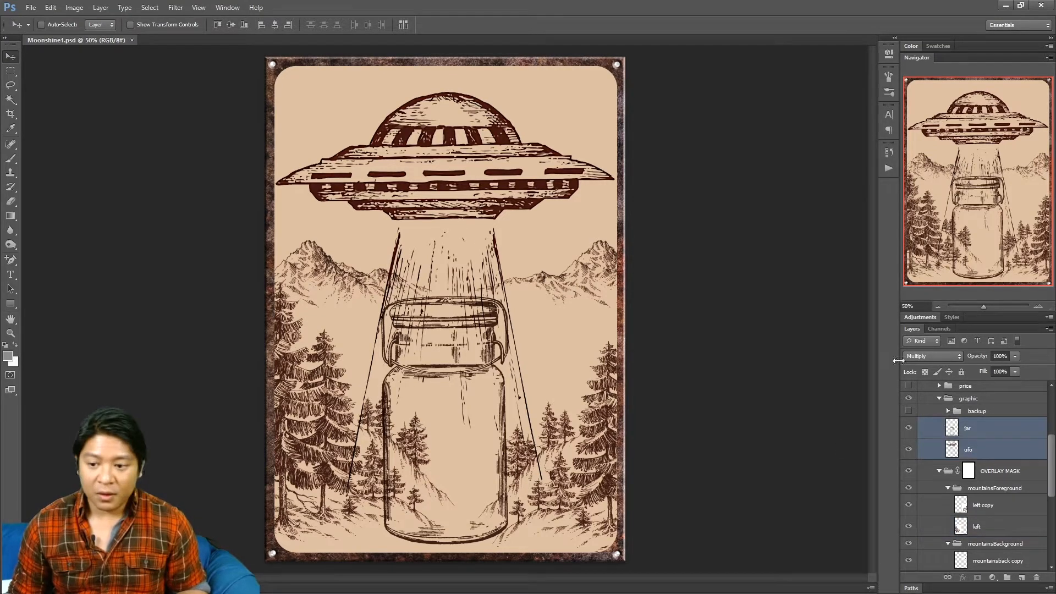
click(996, 456)
key(ctrl+t)
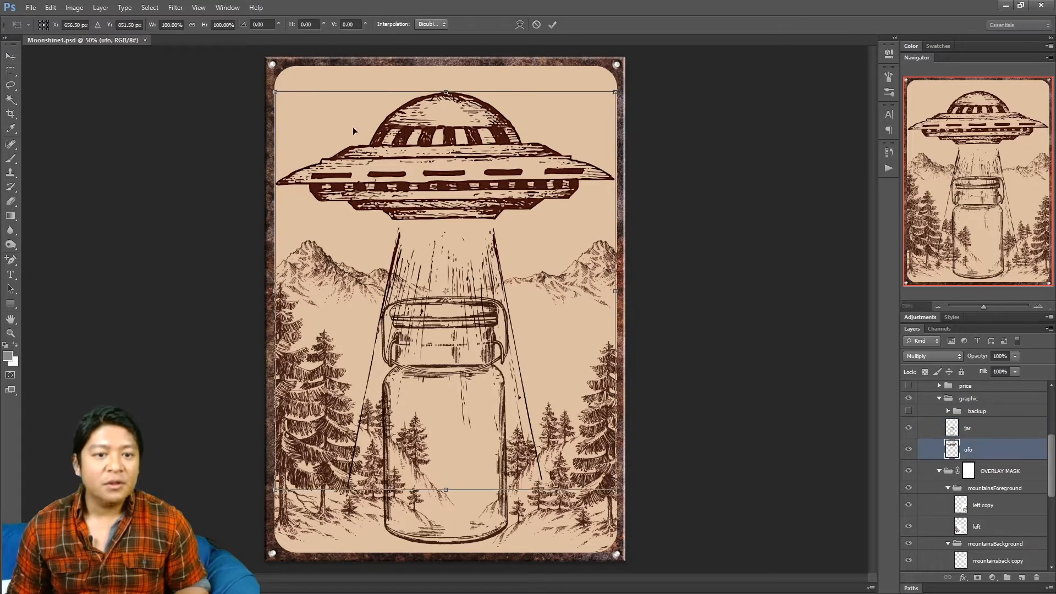
drag(154, 25, 134, 26)
drag(469, 251, 469, 233)
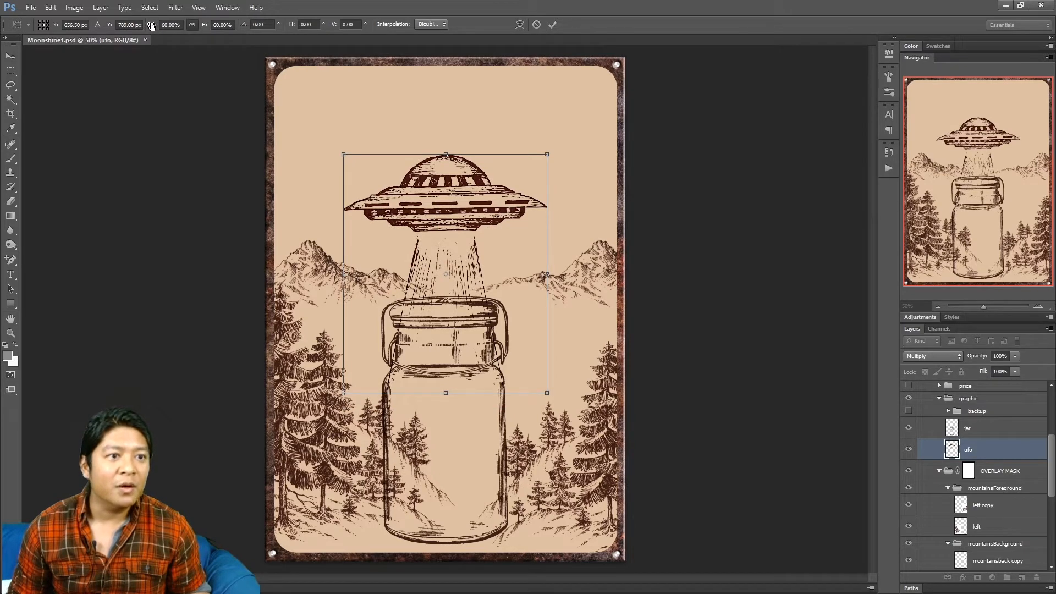
drag(152, 27, 154, 27)
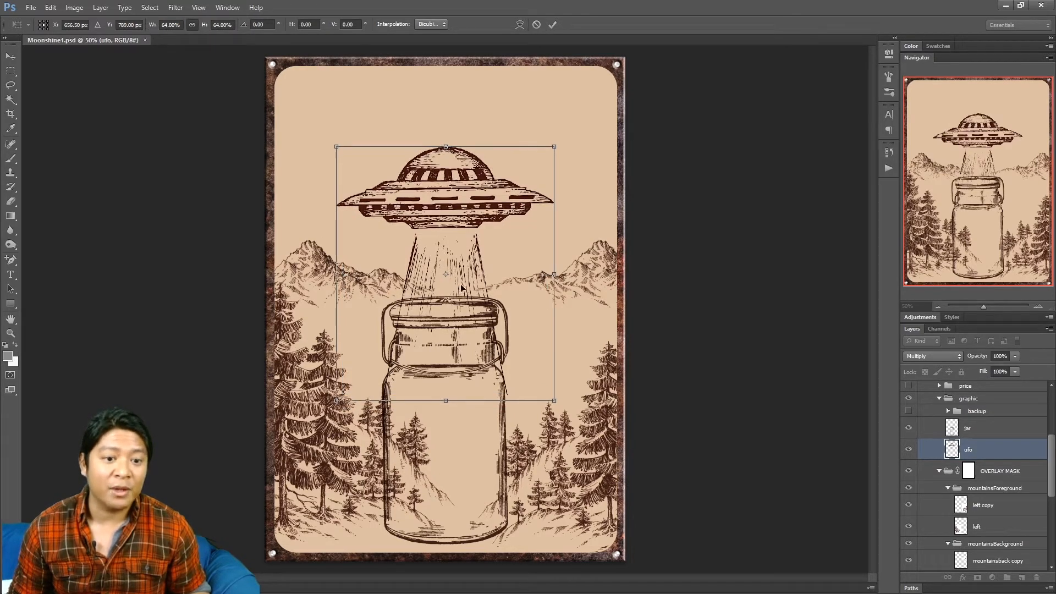
drag(464, 234, 467, 250)
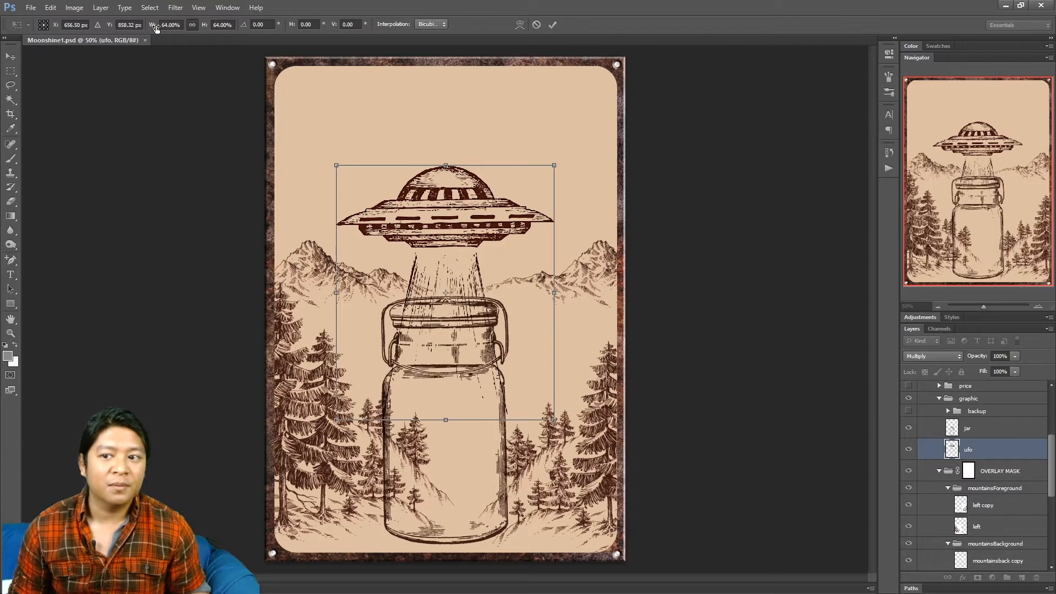
drag(156, 27, 160, 27)
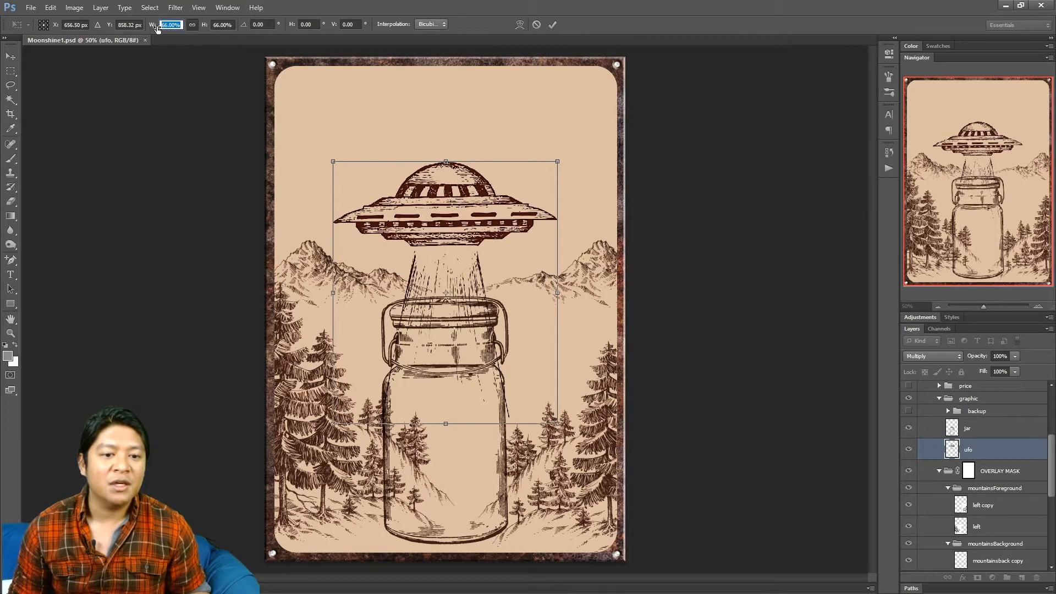
key(Return)
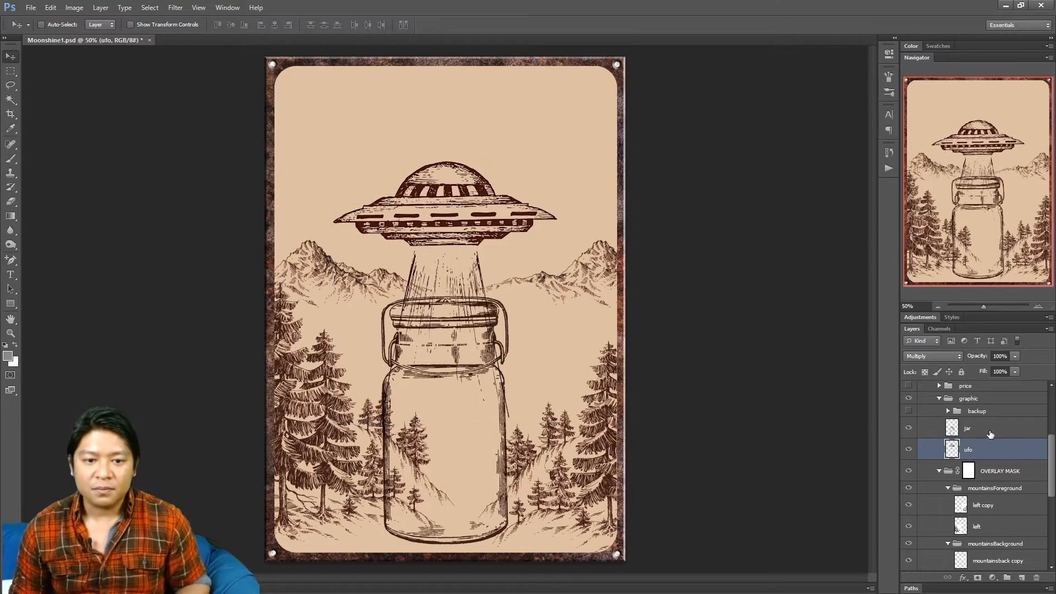
Step: Scale the jar layer proportionally to 52% and move it up into the saucer's light beam
click(998, 436)
key(ctrl+t)
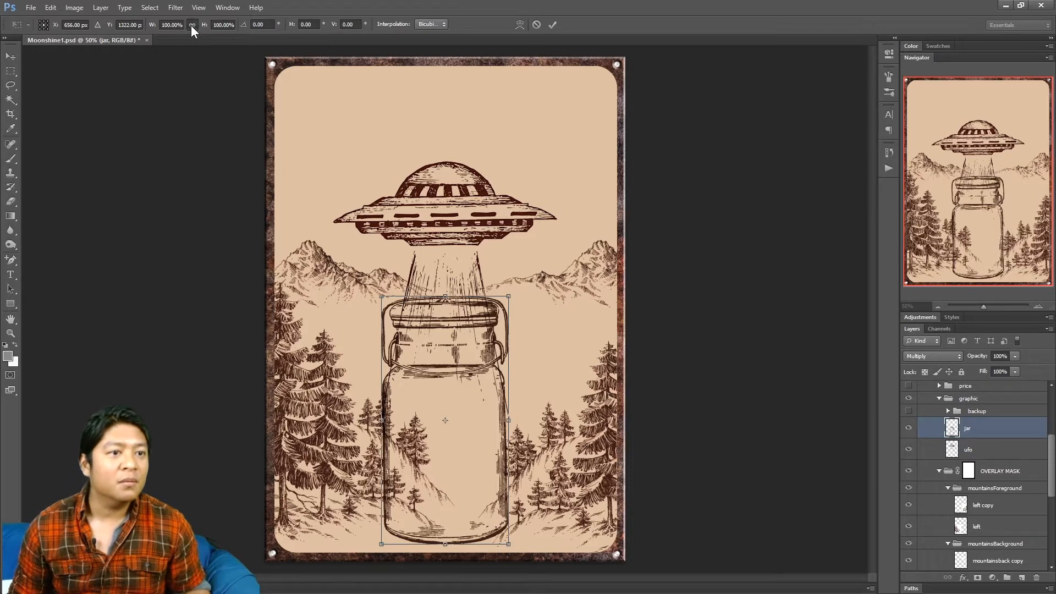
drag(154, 28, 127, 28)
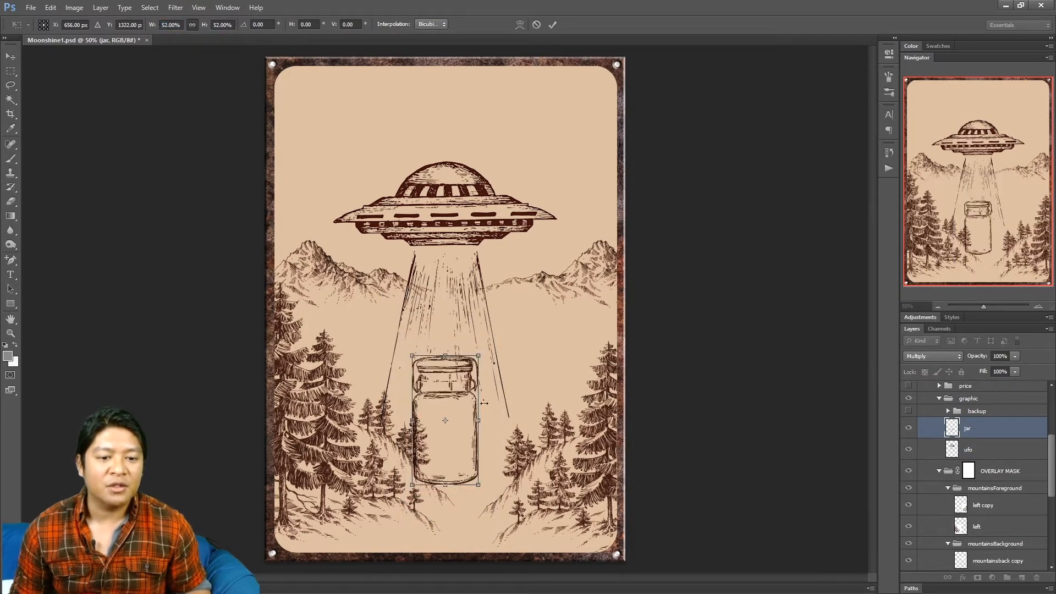
drag(454, 405, 454, 341)
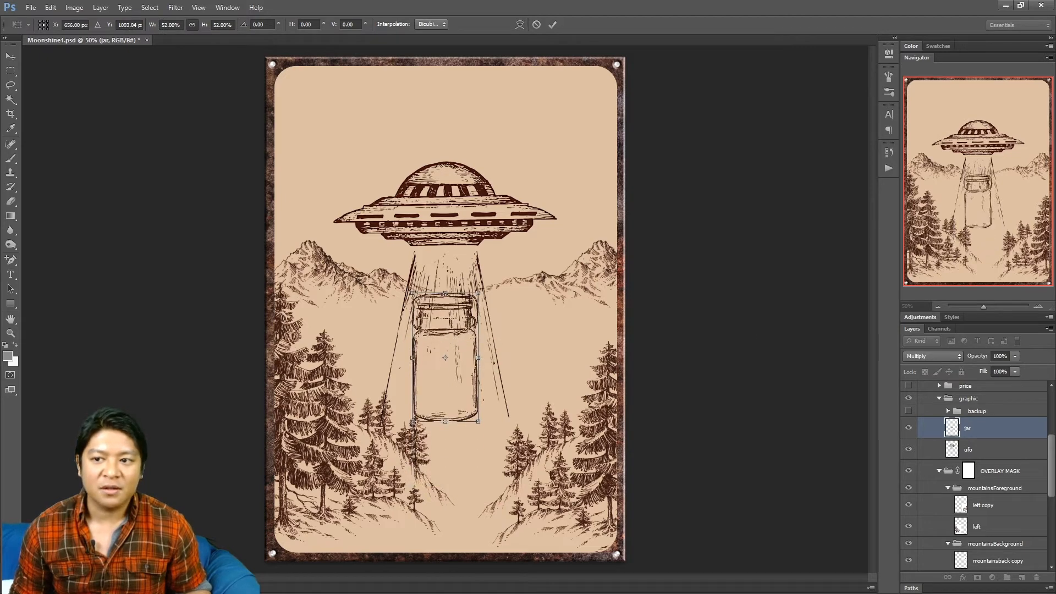
Step: Tilt the jar counter-clockwise to about -43° and position it inside the beam
click(1036, 306)
click(1036, 306)
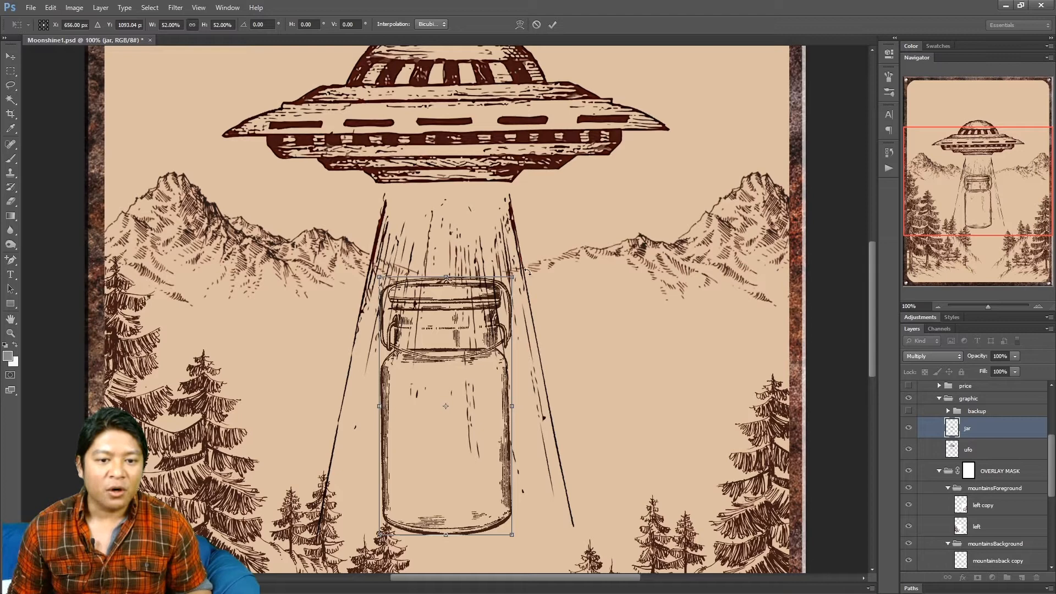
drag(527, 271, 566, 290)
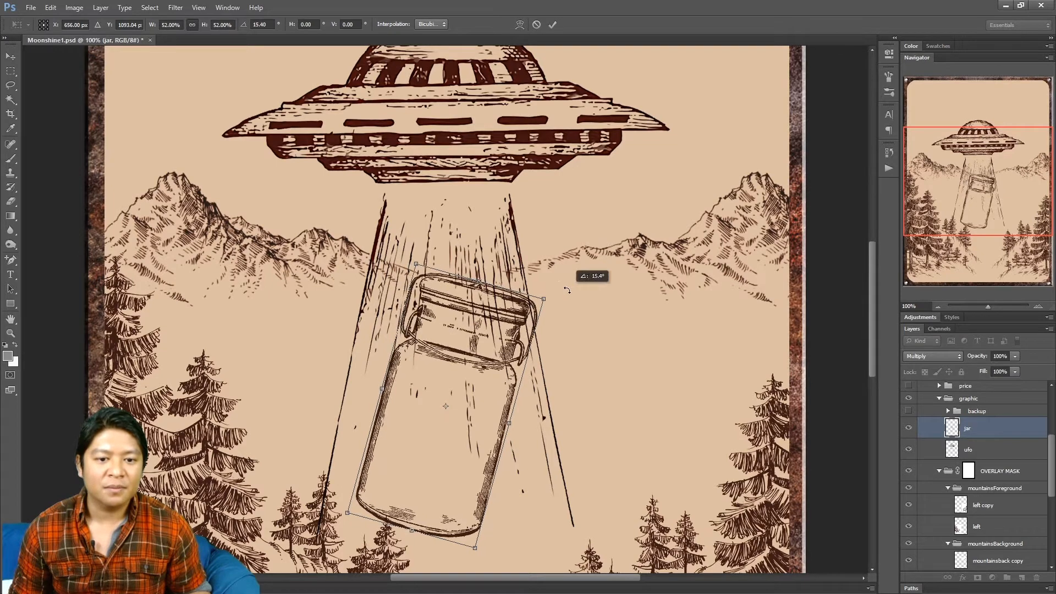
drag(425, 436, 414, 439)
drag(574, 298, 416, 225)
drag(477, 417, 479, 434)
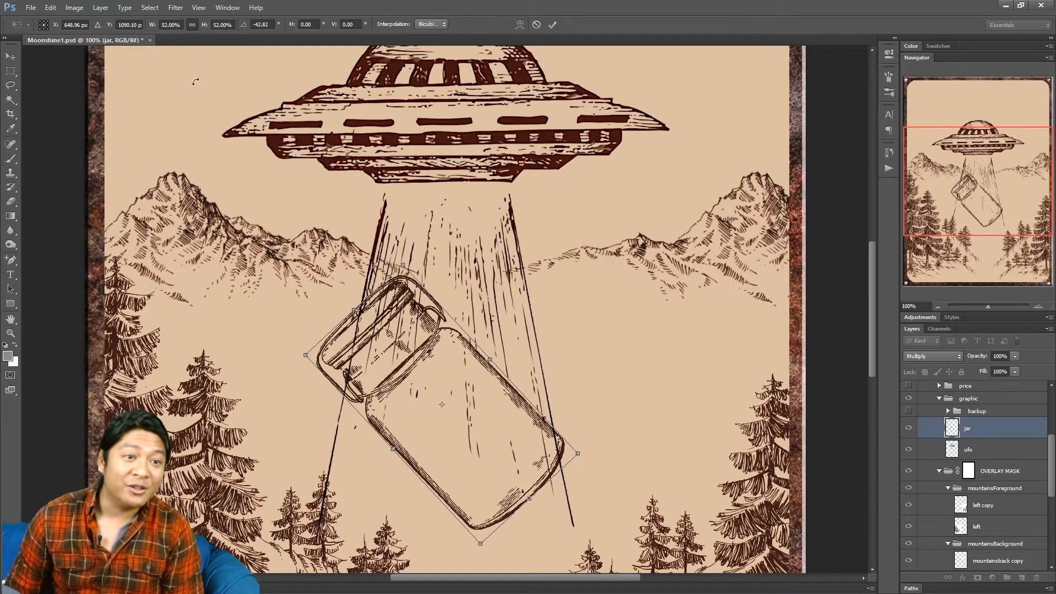
Step: Reduce the jar to 47% scale, turn it to about -44°, and nudge it between the beam's edges
click(170, 24)
key(Down)
key(Down)
key(Down)
key(Down)
key(Down)
drag(493, 458, 498, 460)
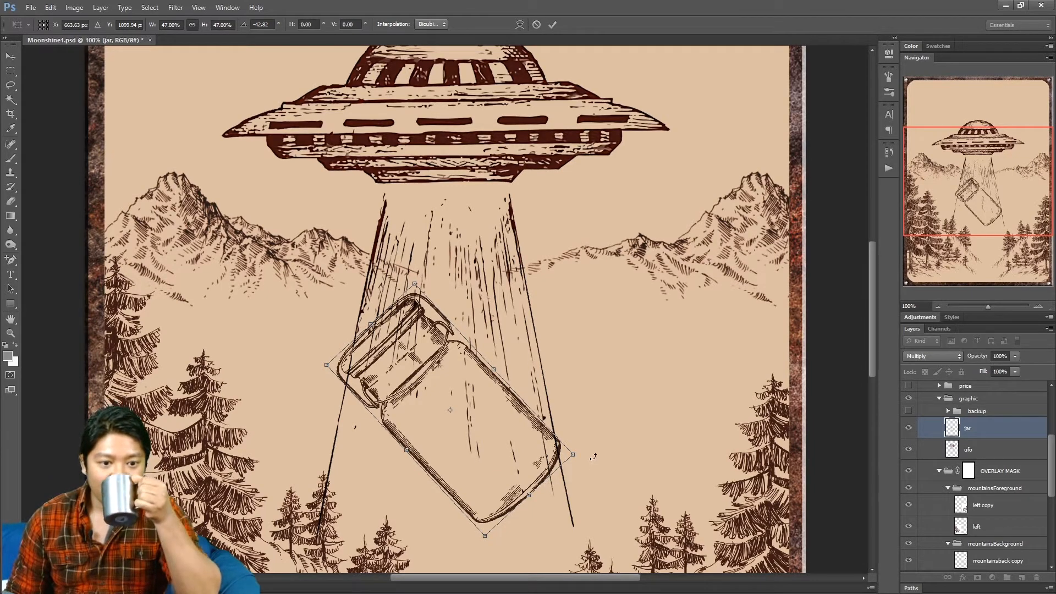
drag(594, 457, 595, 454)
drag(485, 441, 484, 436)
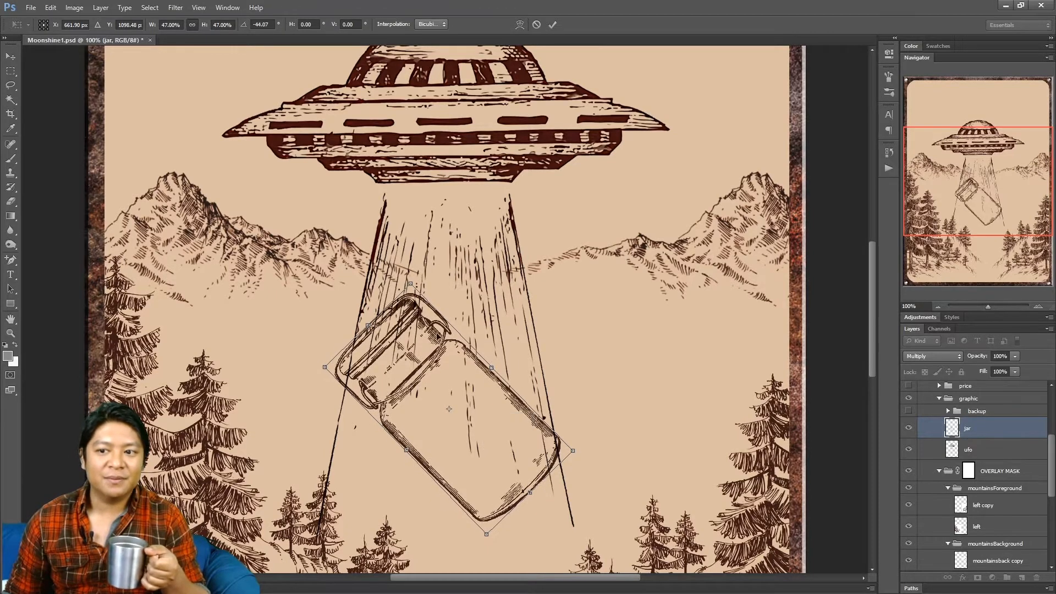
Step: Try the jar at 45% scale, return it to 47%, and apply the transform
click(171, 25)
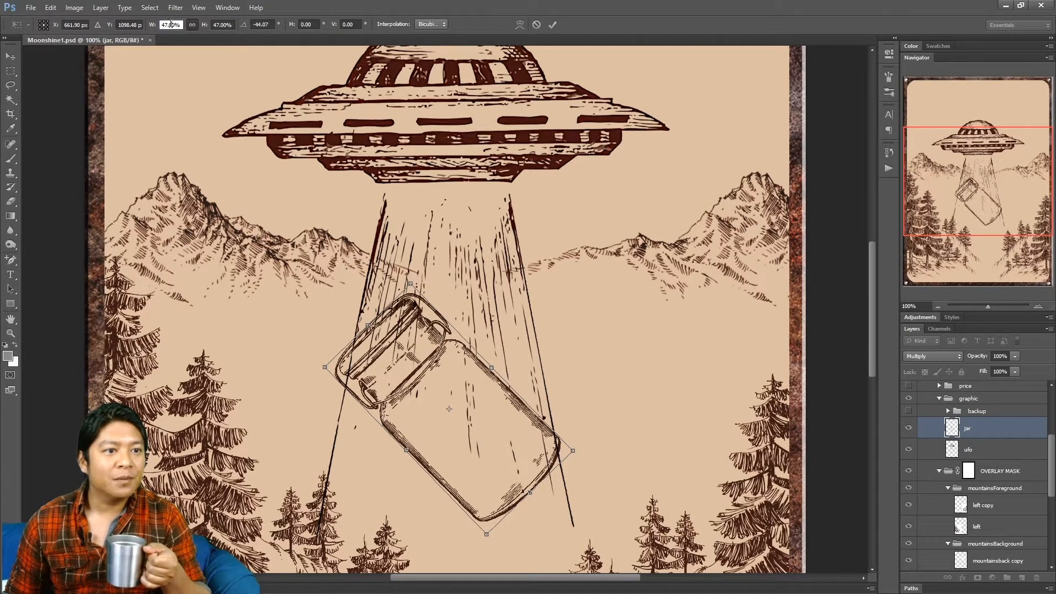
text(45)
key(Return)
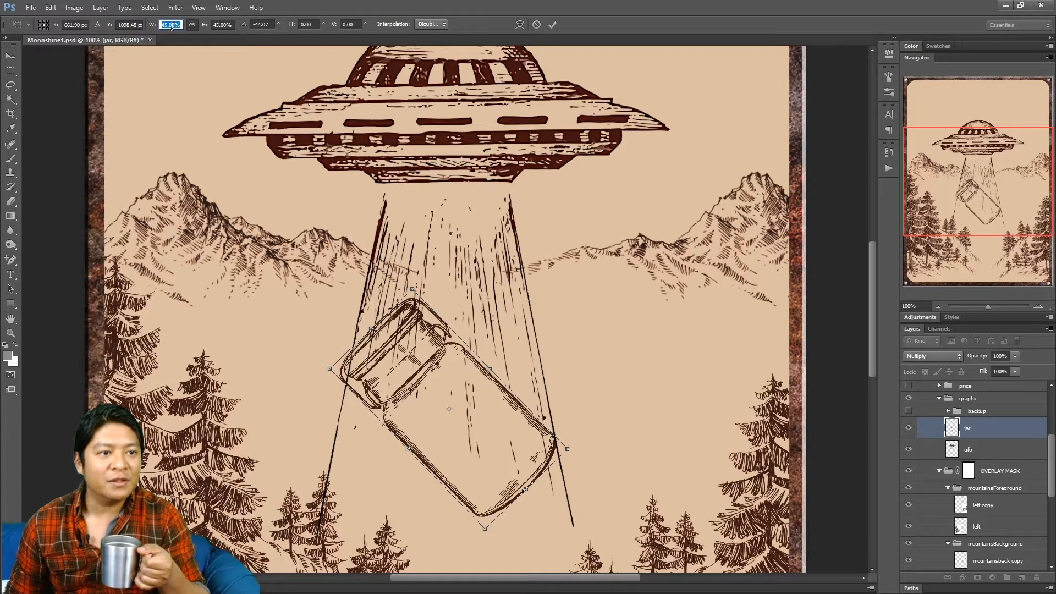
key(Up)
key(Up)
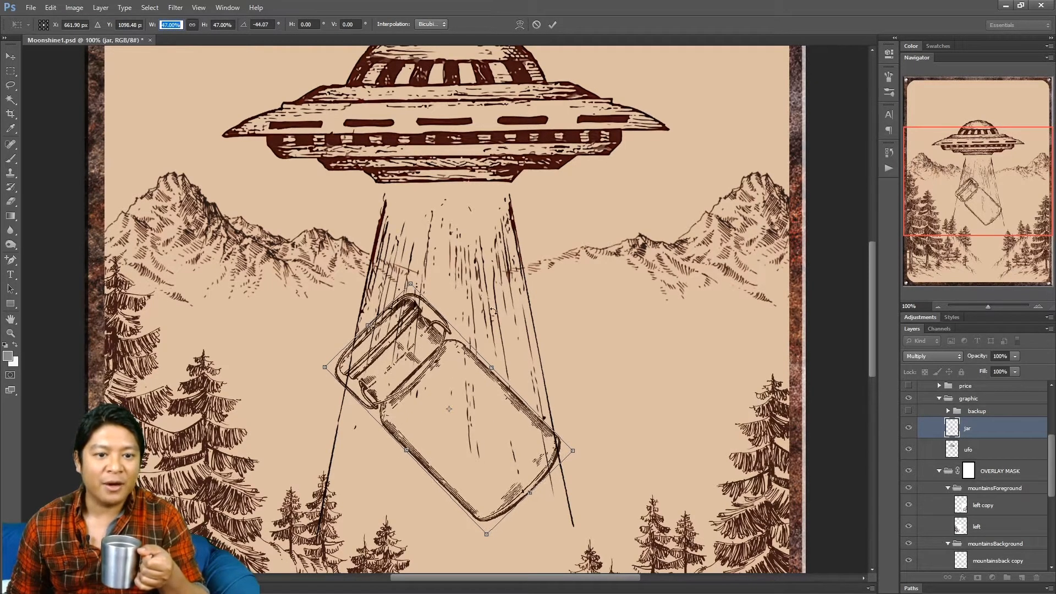
click(553, 24)
Step: Select Layer 4 in the Text group for the Type tool and sample the saucer's dark brown as foreground colour
scroll(754, 346, up, 2)
key(ctrl+minus)
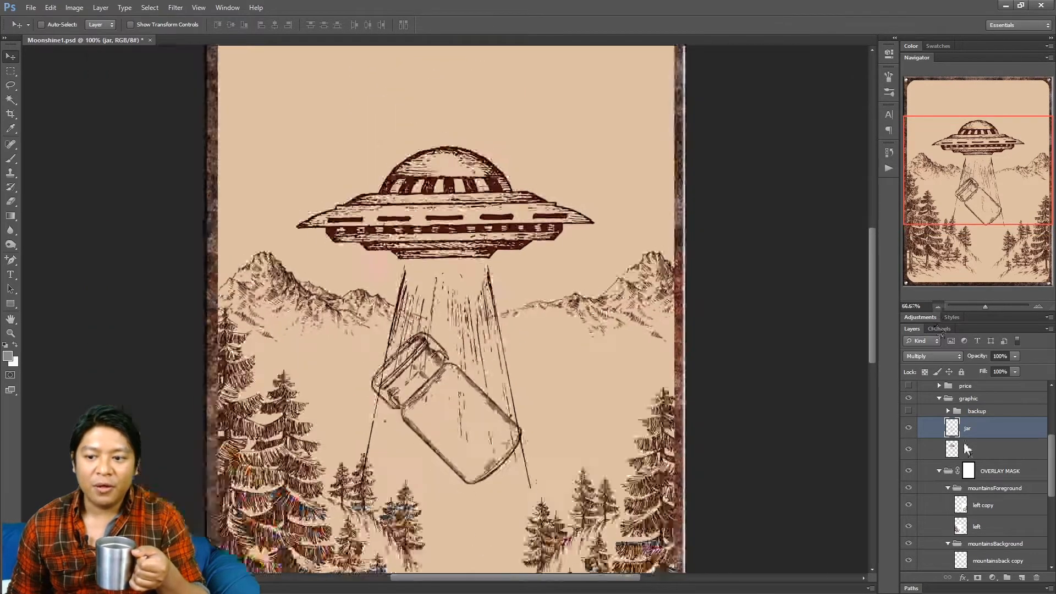
scroll(975, 467, up, 3)
scroll(975, 469, up, 4)
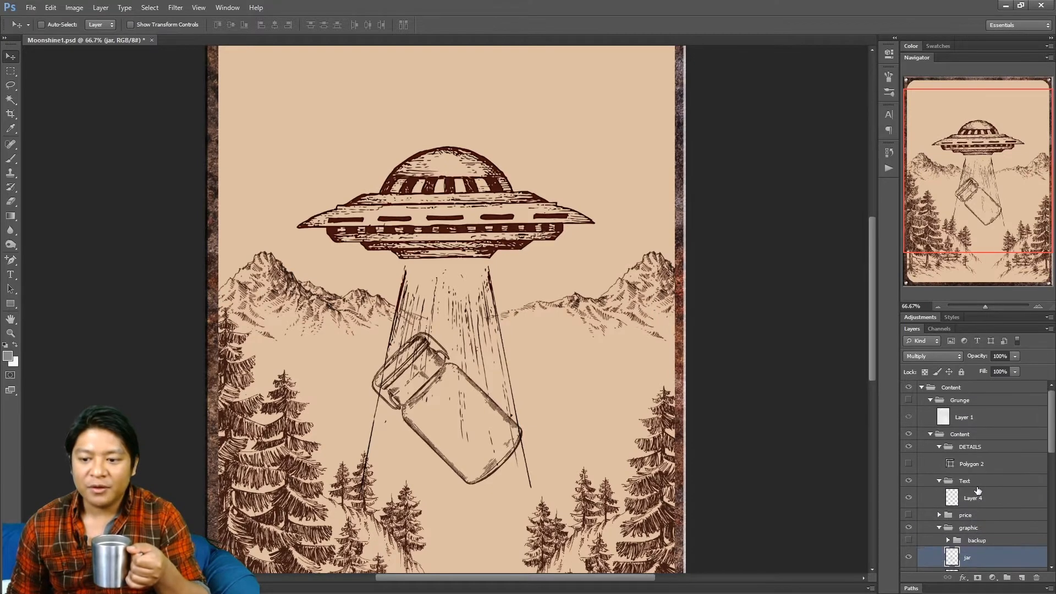
click(973, 498)
click(11, 275)
click(8, 356)
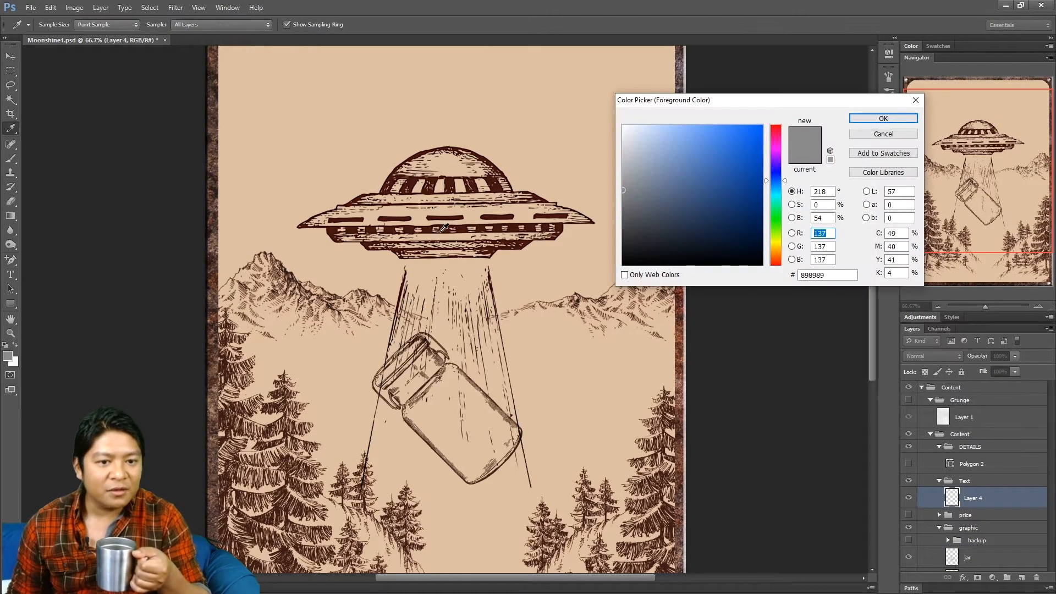
click(445, 222)
click(865, 120)
Step: Draw a wide text box in the empty area above the saucer
scroll(268, 273, up, 4)
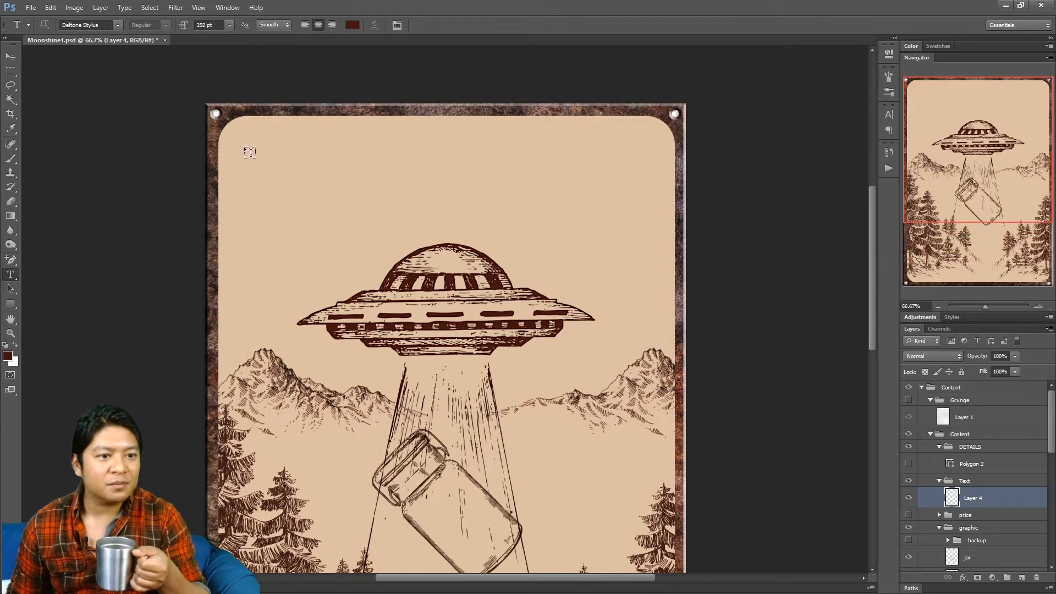
drag(243, 143, 655, 237)
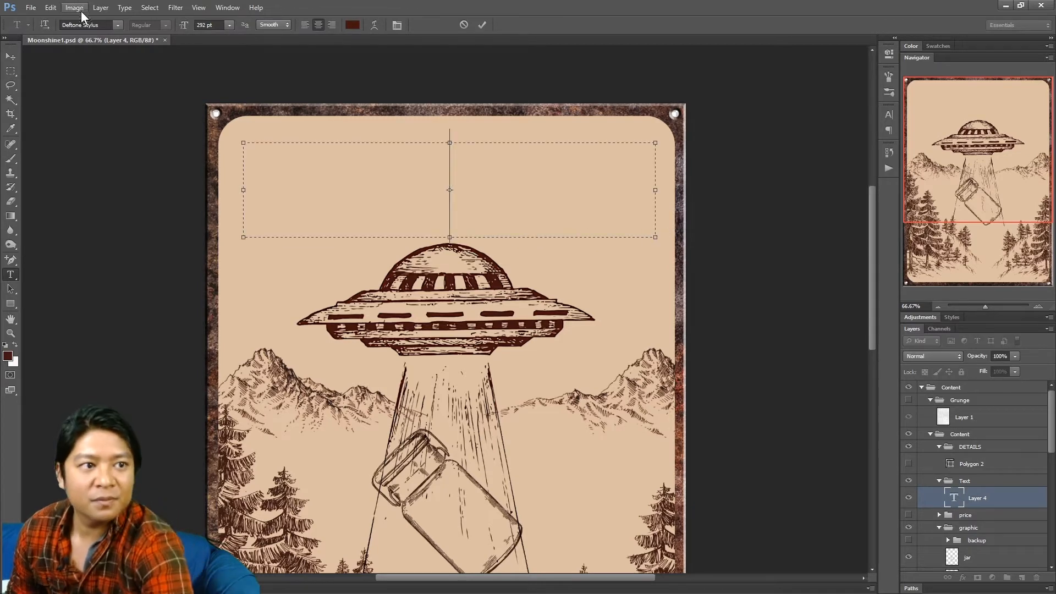
Step: Try to pick the Richardson Fanc... font for the new text box
click(117, 25)
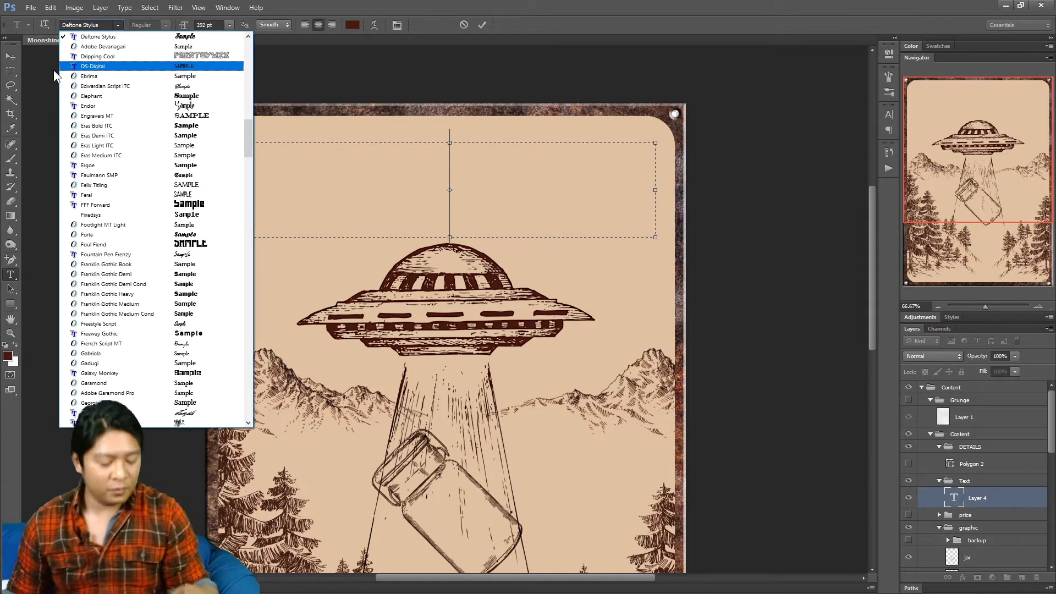
click(92, 27)
text(n)
click(92, 27)
text(R)
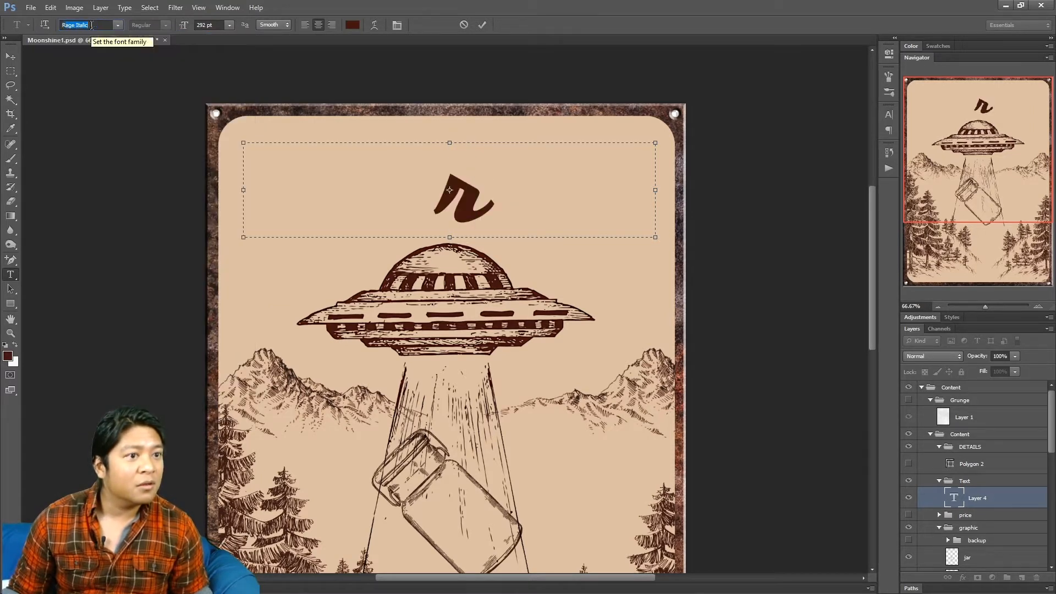
text(o)
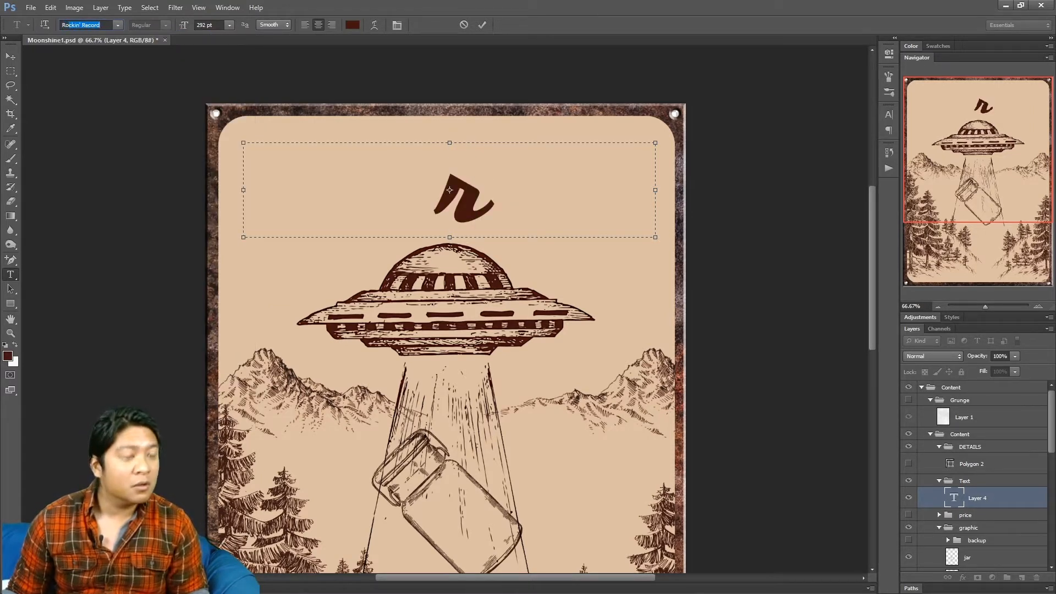
key(BackSpace)
text(ichardson Fanc...)
click(116, 27)
Step: Select all text in the box and set its font to Richardson Fanc..
key(ctrl+a)
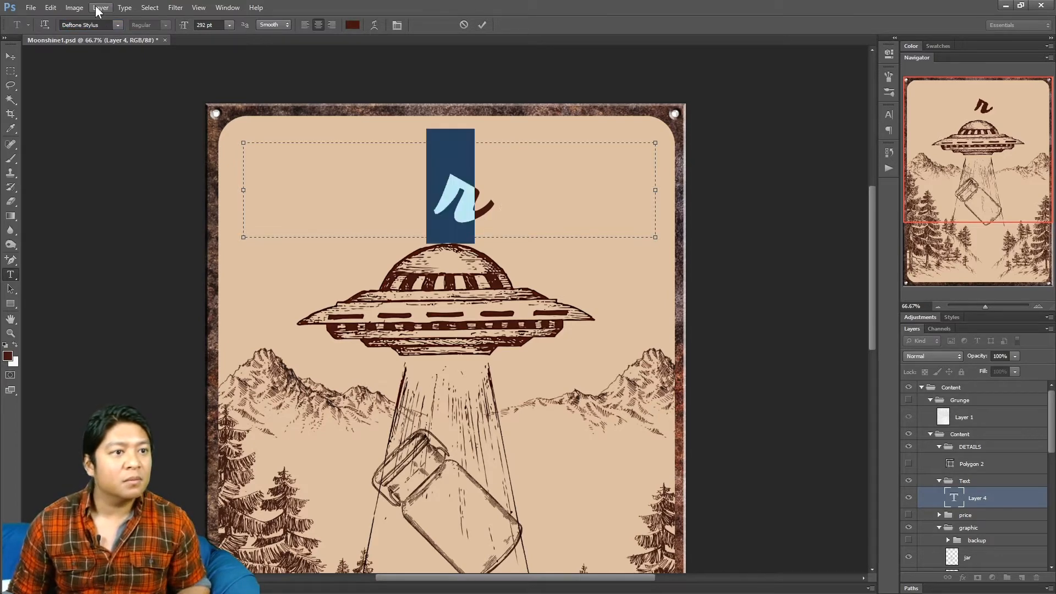
click(118, 25)
click(91, 24)
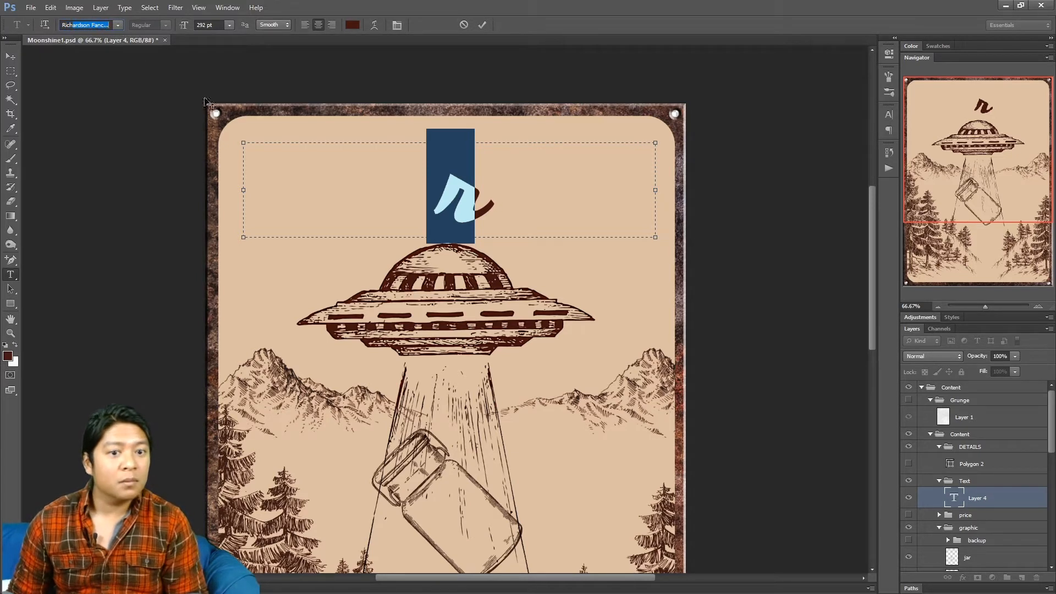
key(Return)
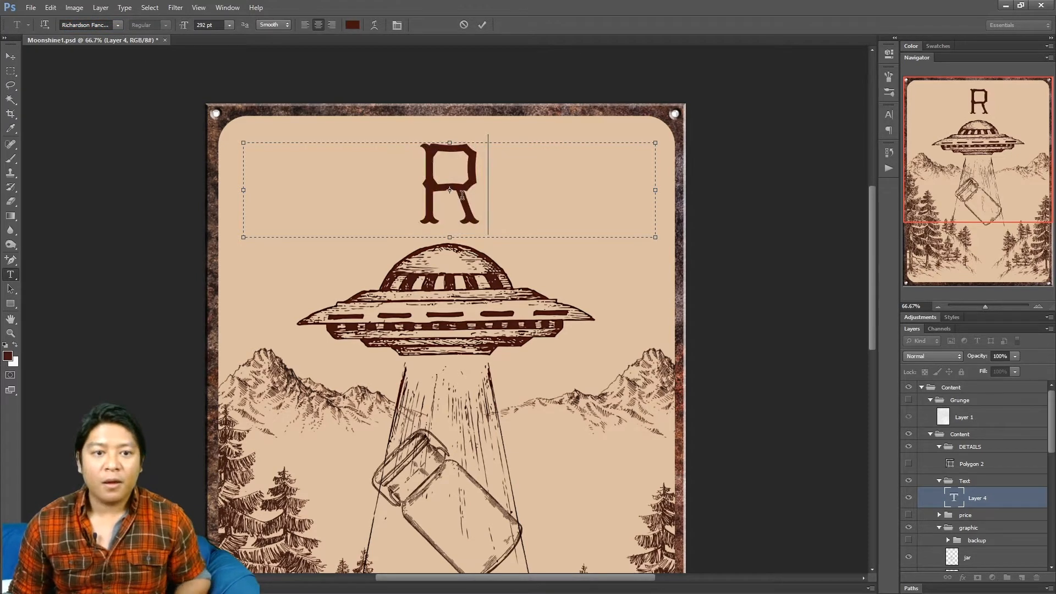
Step: Replace the placeholder letter with ALIEN and set the text size to 171 pt
text(ALIEN)
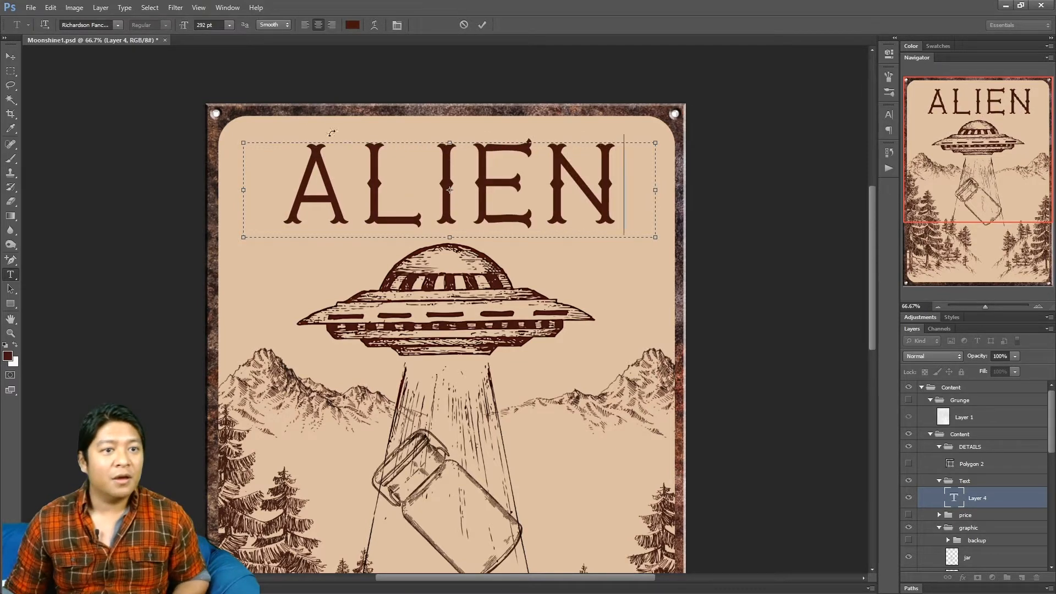
key(ctrl+a)
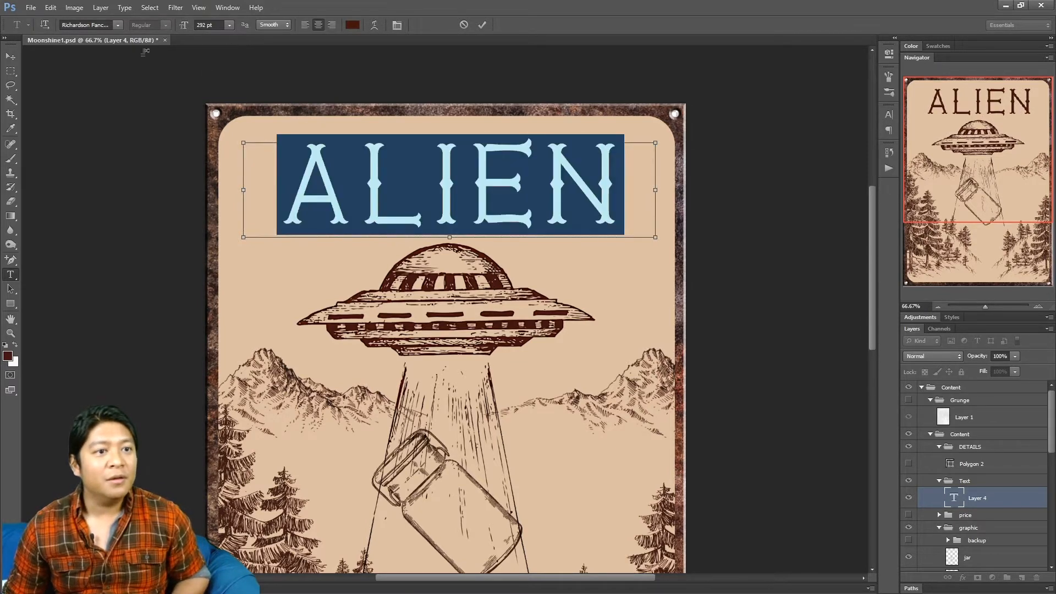
drag(185, 26, 121, 35)
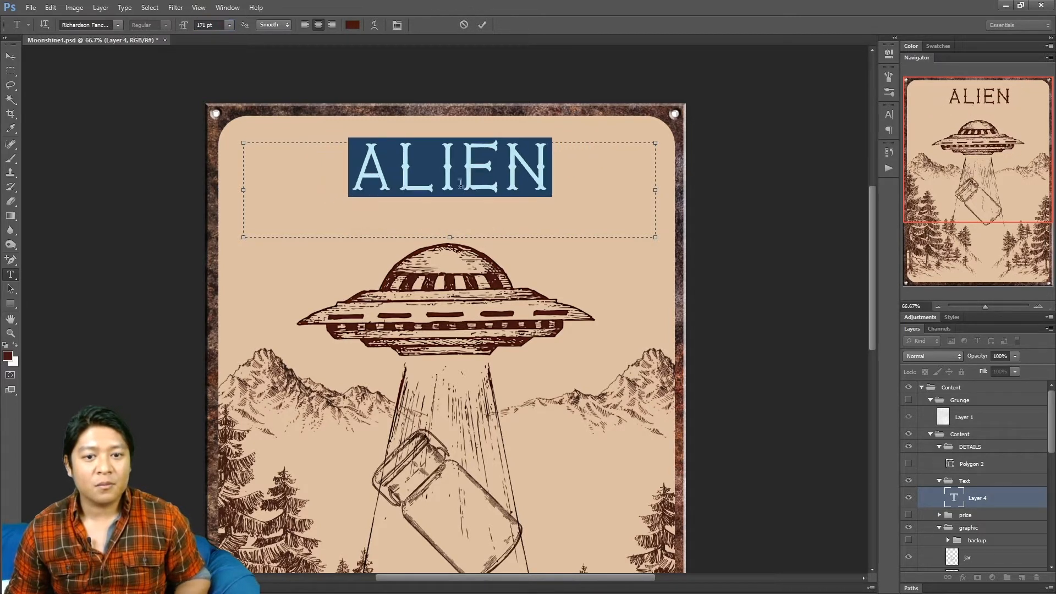
Step: Extend the text box downward and add MOONSHINE as a second line below ALIEN
click(540, 178)
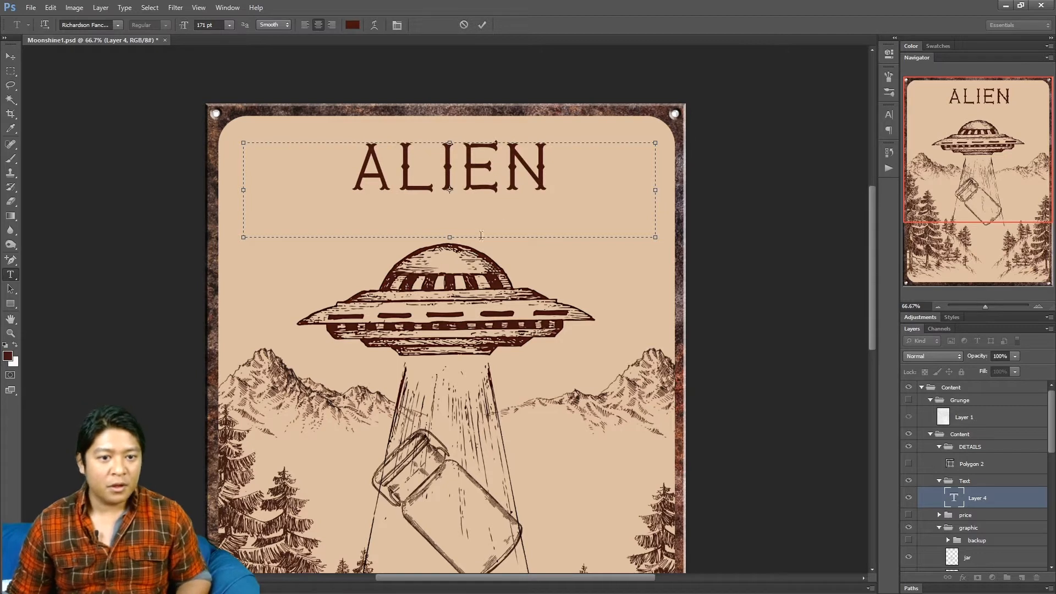
drag(450, 238, 450, 286)
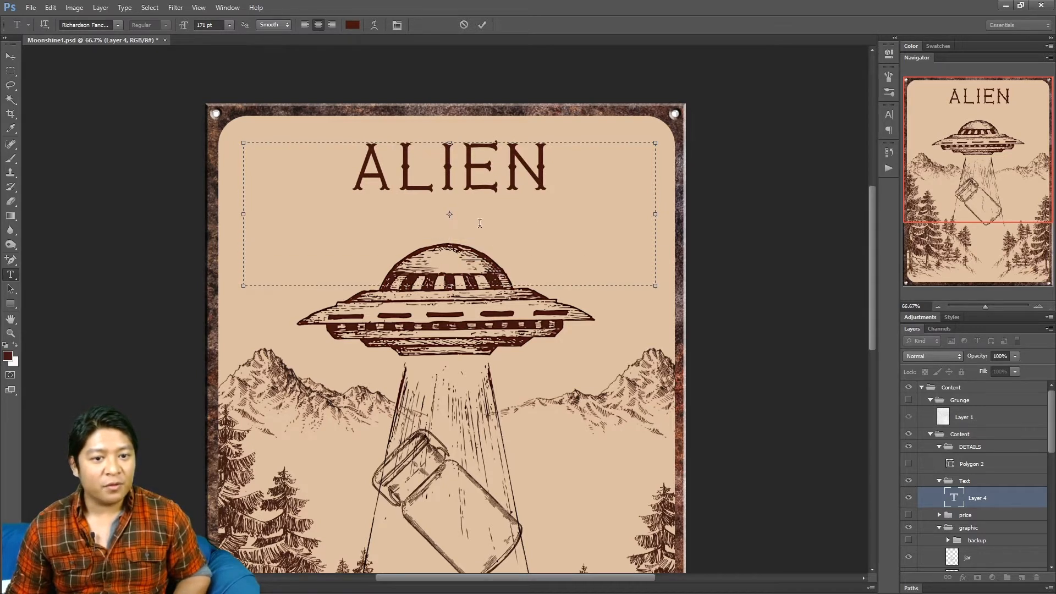
text(MOONSHINE)
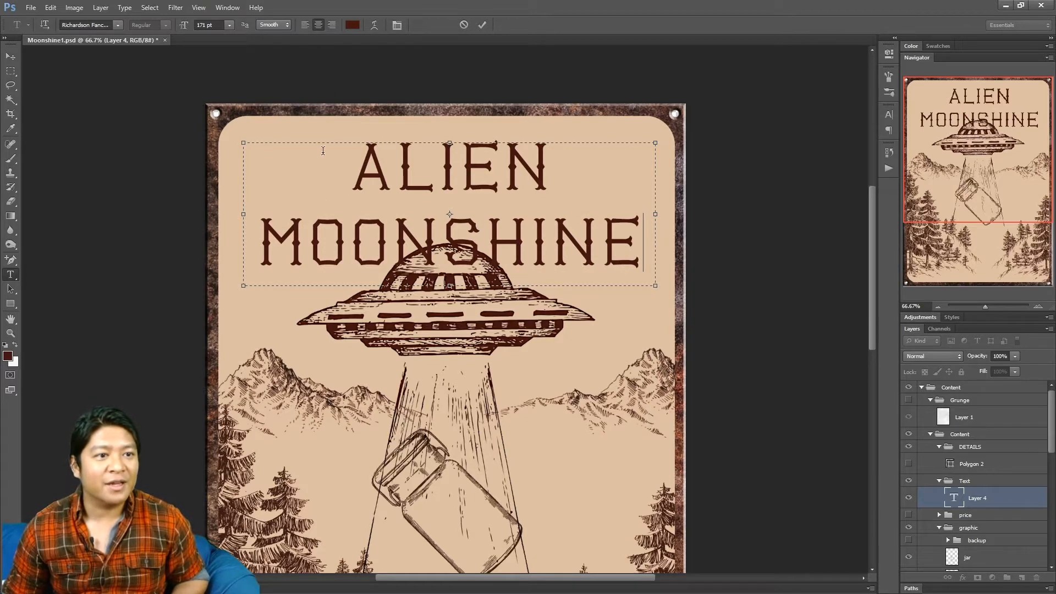
Step: Set the whole ALIEN MOONSHINE title to 160 pt and commit the text edit
key(ctrl+a)
drag(184, 27, 175, 27)
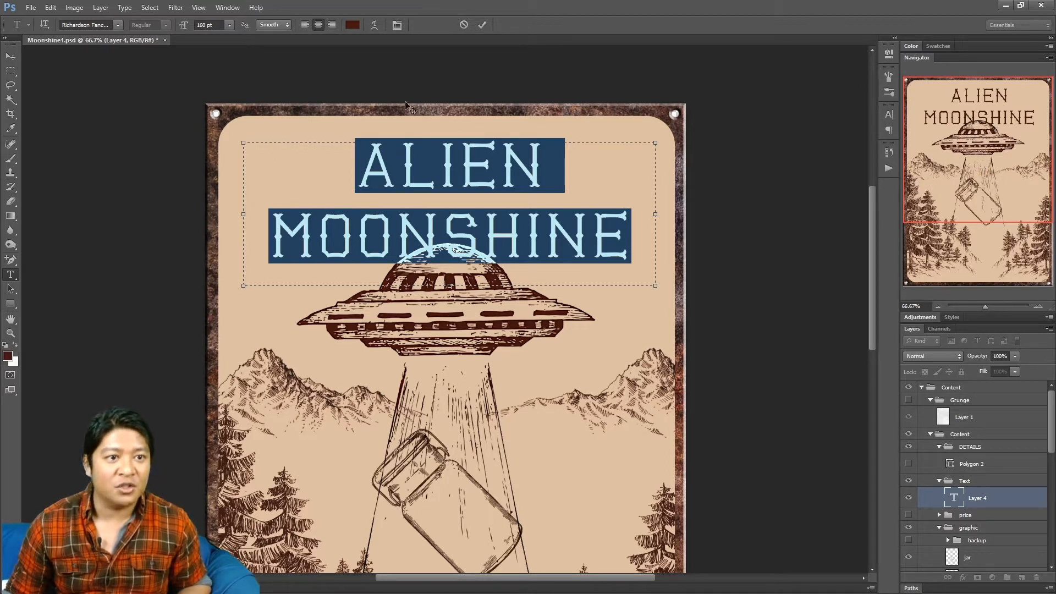
click(483, 25)
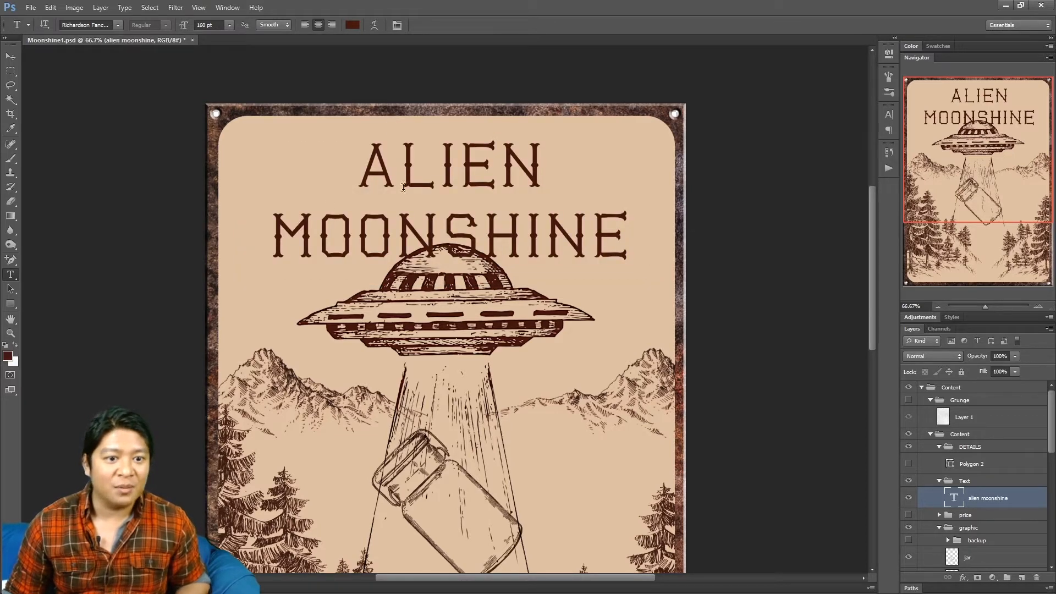
Step: Tighten the line spacing of the whole ALIEN MOONSHINE title to a leading of 148 pt and commit the edit
click(423, 230)
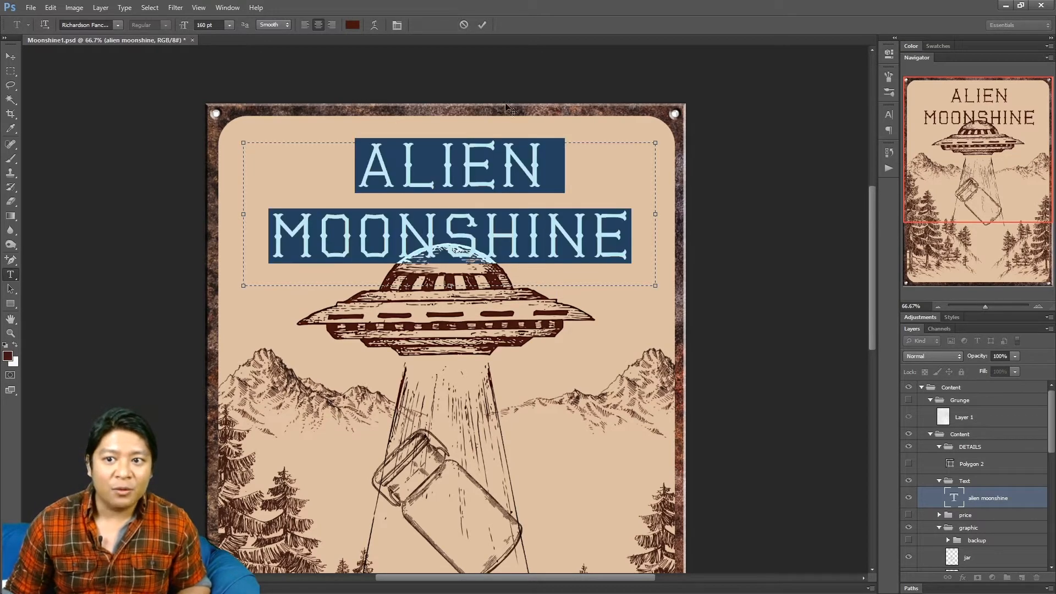
click(889, 115)
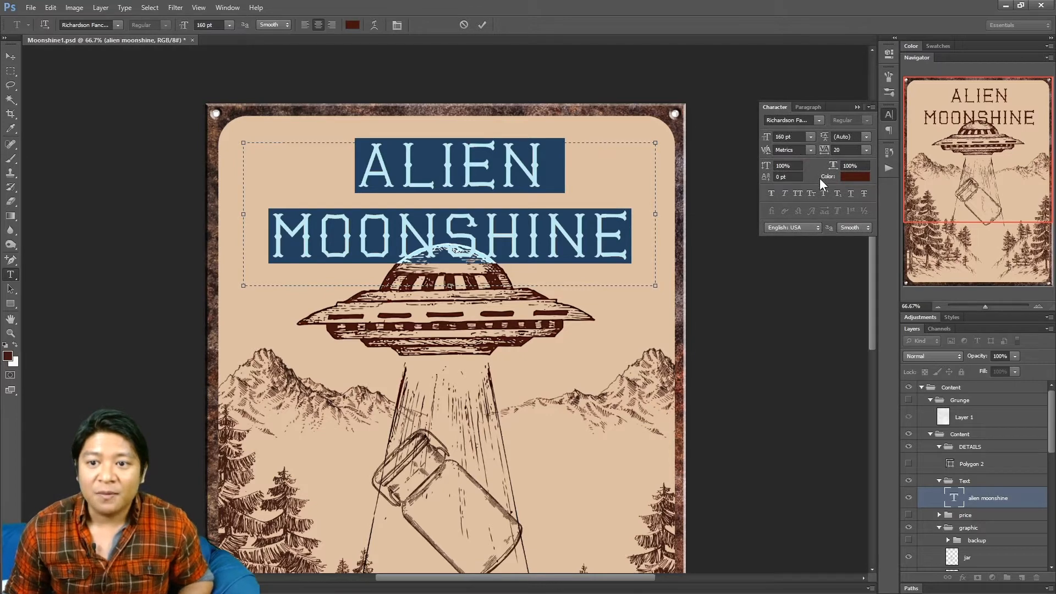
click(866, 138)
click(830, 136)
drag(825, 137, 899, 128)
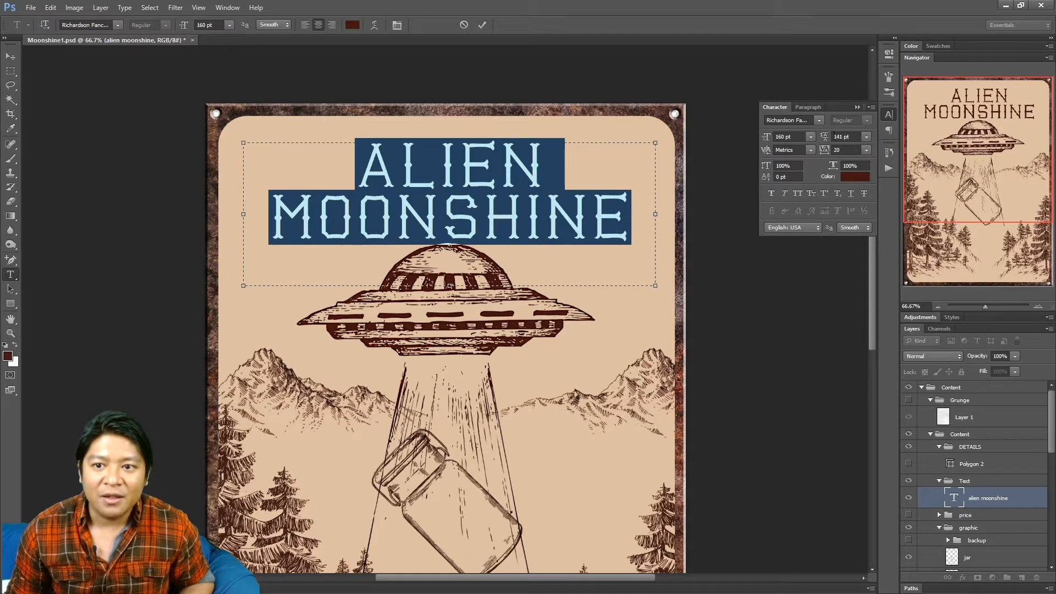
drag(826, 138, 832, 138)
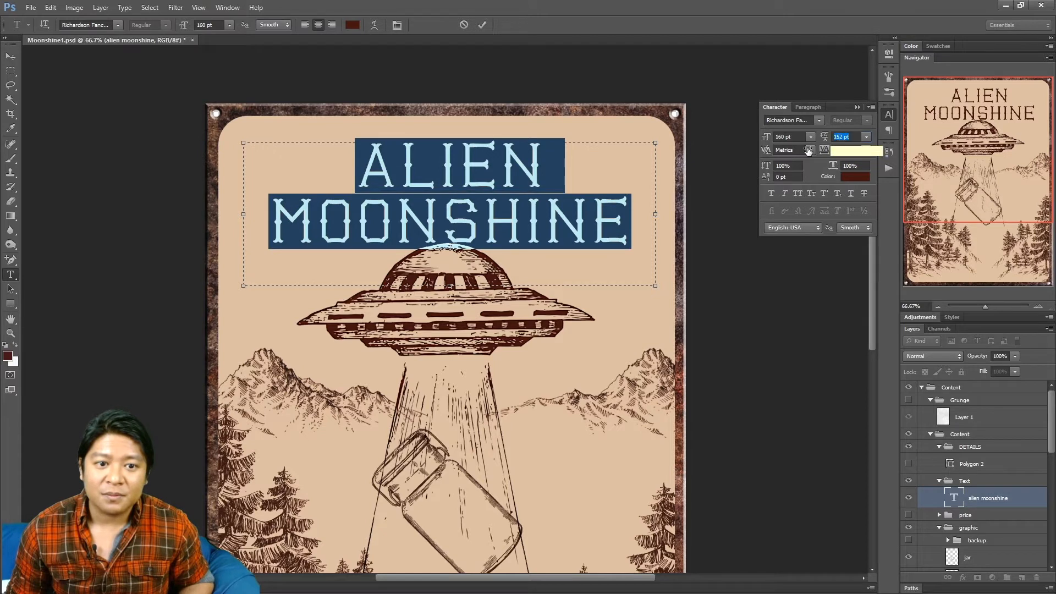
drag(822, 137, 823, 138)
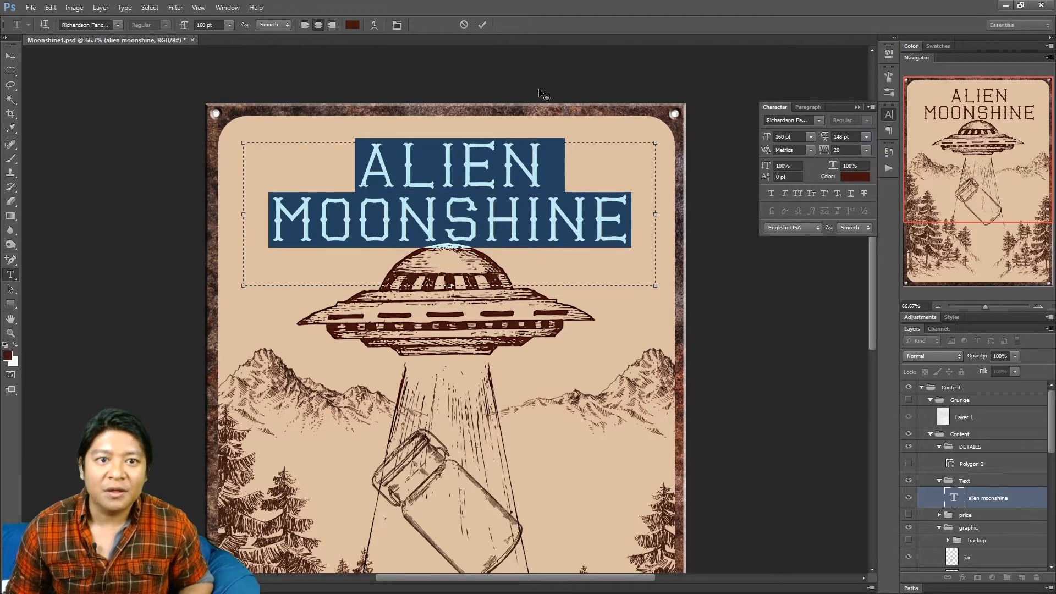
click(483, 25)
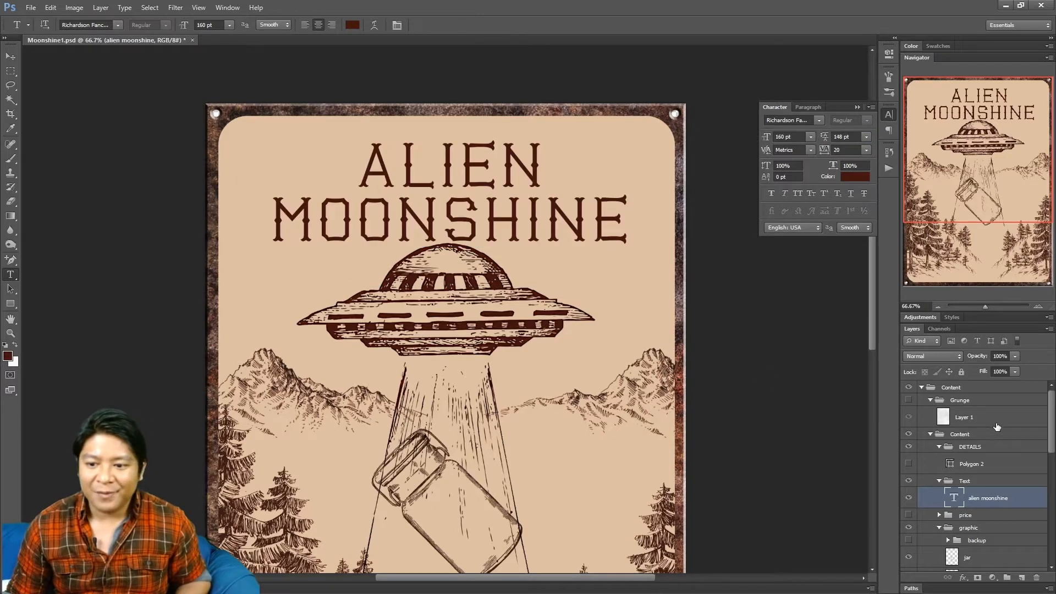
Step: Shift the ufo layer slightly down to leave more space between the saucer's dome and the MOONSHINE line
scroll(1007, 467, down, 3)
click(976, 492)
click(11, 56)
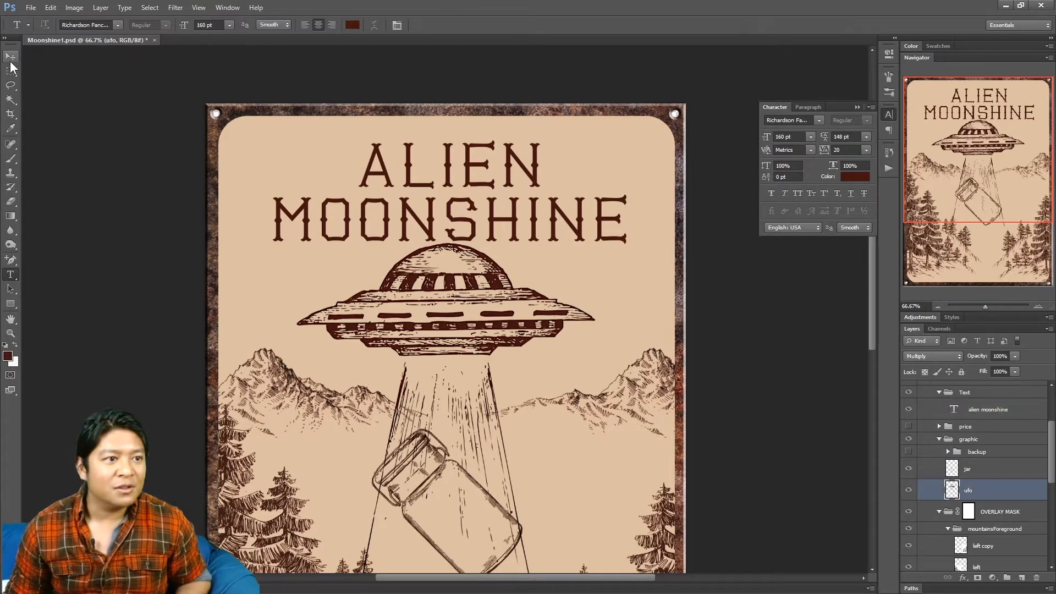
scroll(451, 270, down, 3)
scroll(450, 265, down, 1)
drag(461, 202, 458, 218)
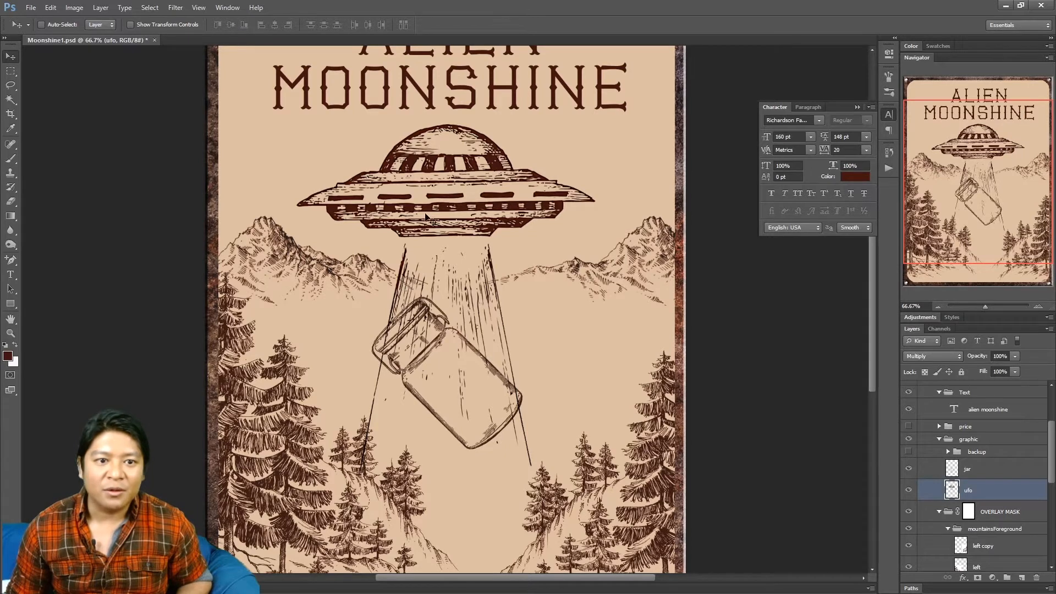
scroll(447, 219, up, 2)
key(Down)
key(Down)
key(Down)
key(Down)
key(Down)
key(Down)
key(Down)
key(Down)
key(Down)
key(Down)
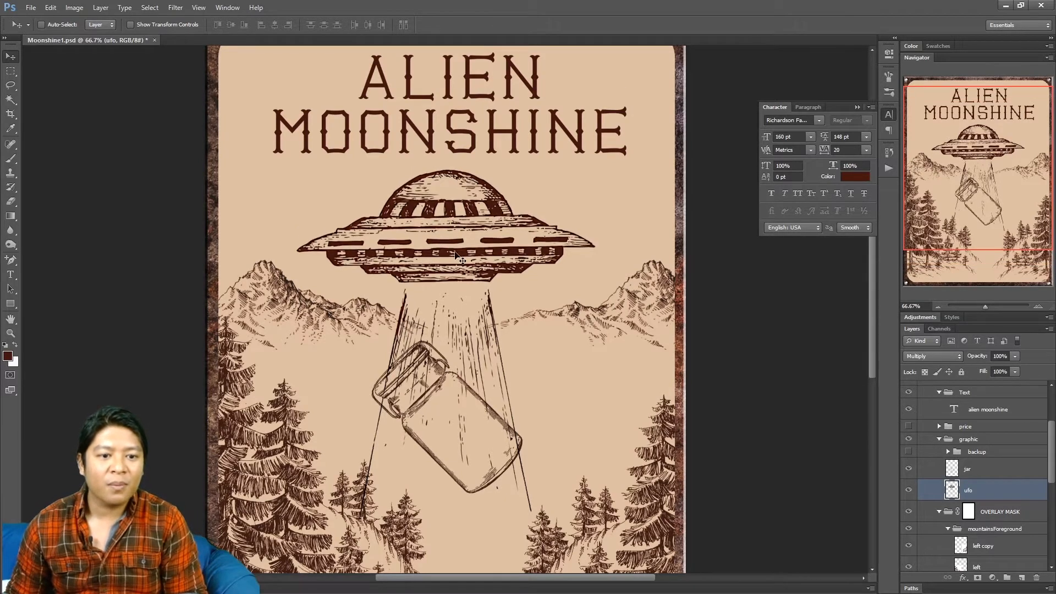
Step: Nudge the jar layer slightly down in the saucer's beam and save the document
click(984, 472)
scroll(440, 324, down, 5)
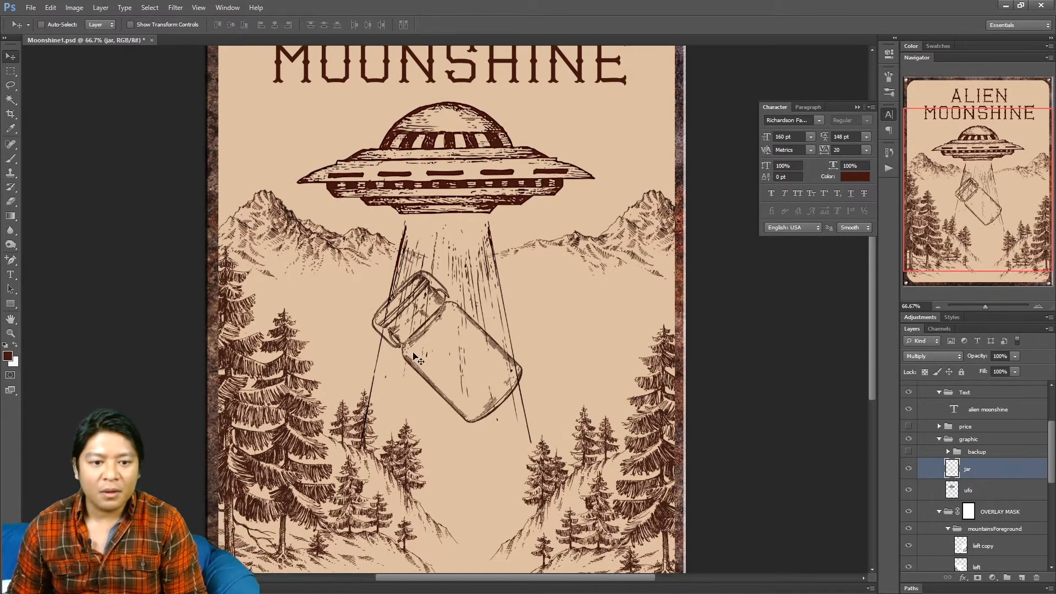
key(Down)
key(Down)
key(Down)
key(Down)
key(Down)
key(Down)
key(Down)
key(Down)
key(Down)
key(Down)
key(Down)
key(Down)
key(Down)
key(Down)
key(Down)
key(Down)
key(Down)
key(Down)
key(Down)
key(Down)
key(Down)
key(Down)
key(Down)
key(Down)
key(Down)
key(Down)
key(Down)
key(Down)
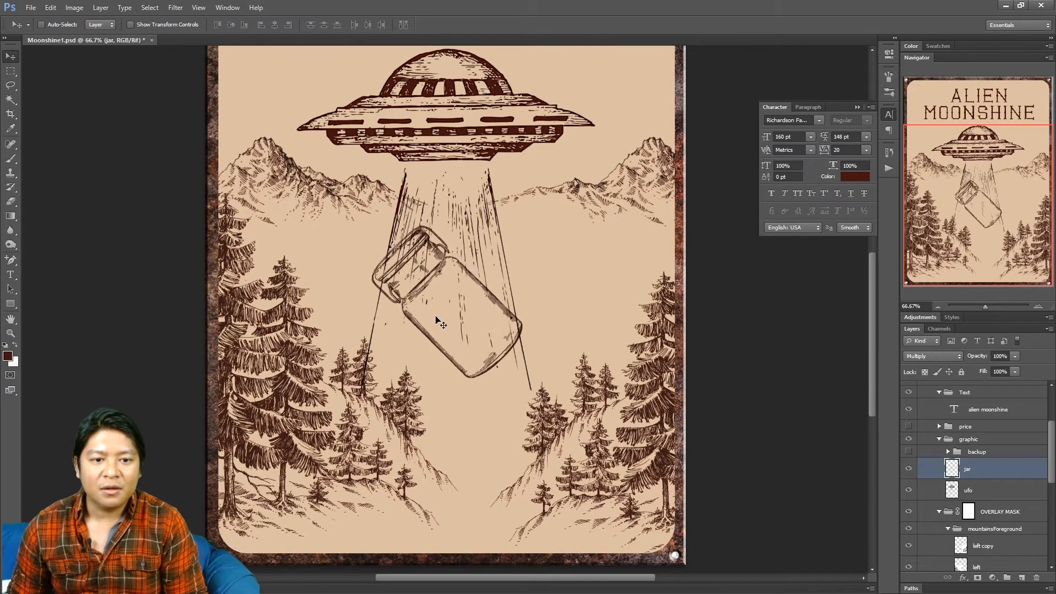
key(Down)
key(Down)
key(Down)
key(Down)
key(Down)
key(Down)
key(Down)
key(Down)
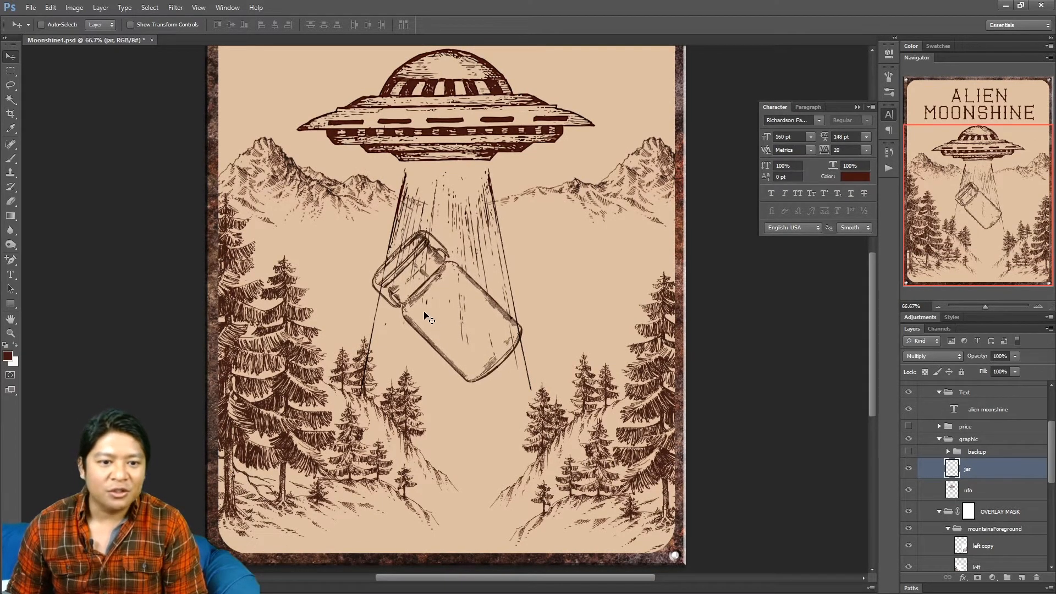
key(ctrl+s)
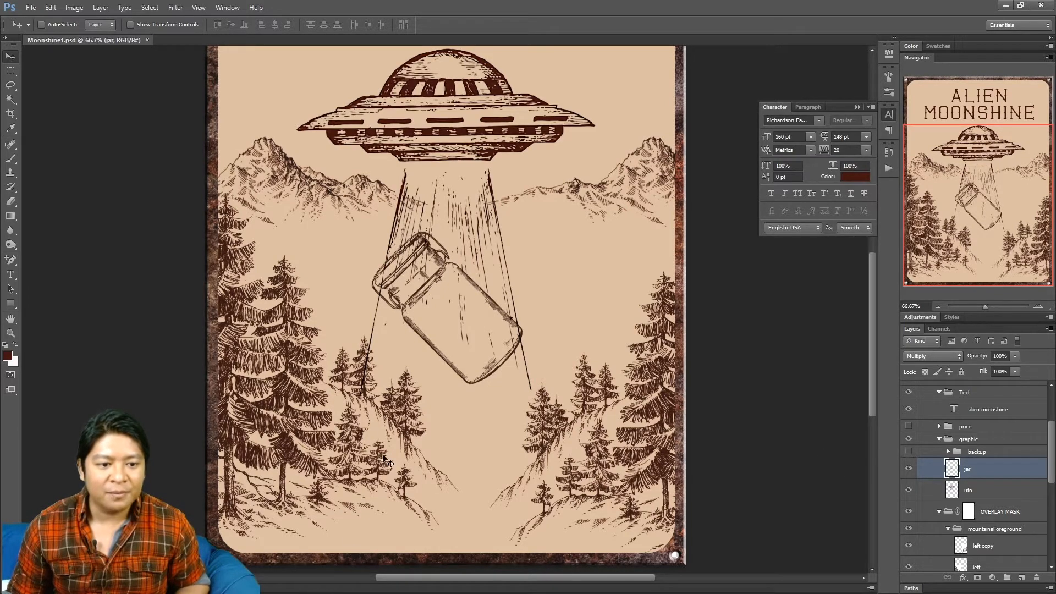
Step: Rename the left copy layer in the mountainsForeground group as right
scroll(1017, 502, down, 3)
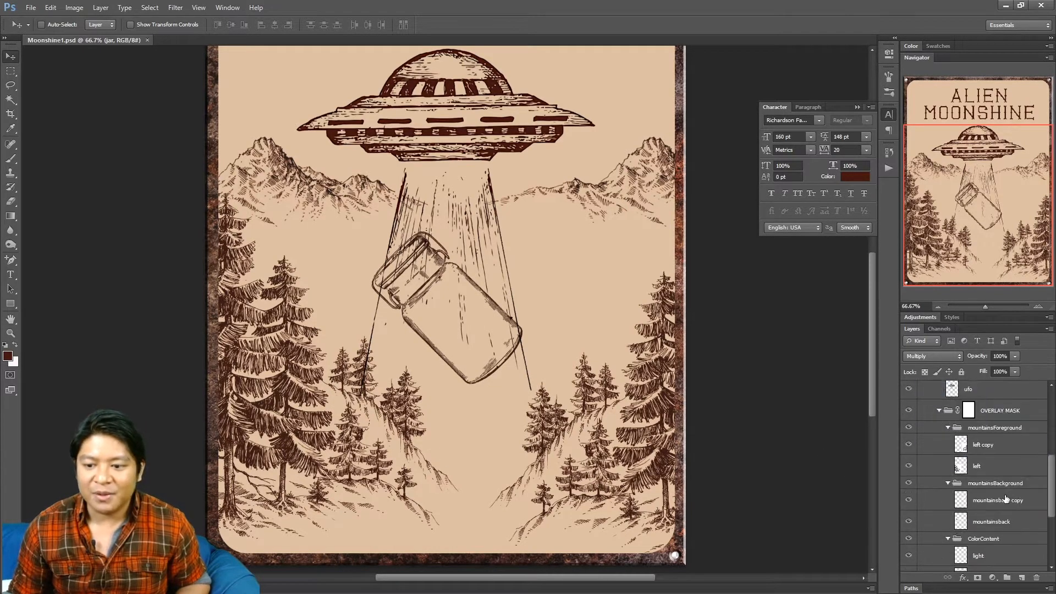
click(996, 472)
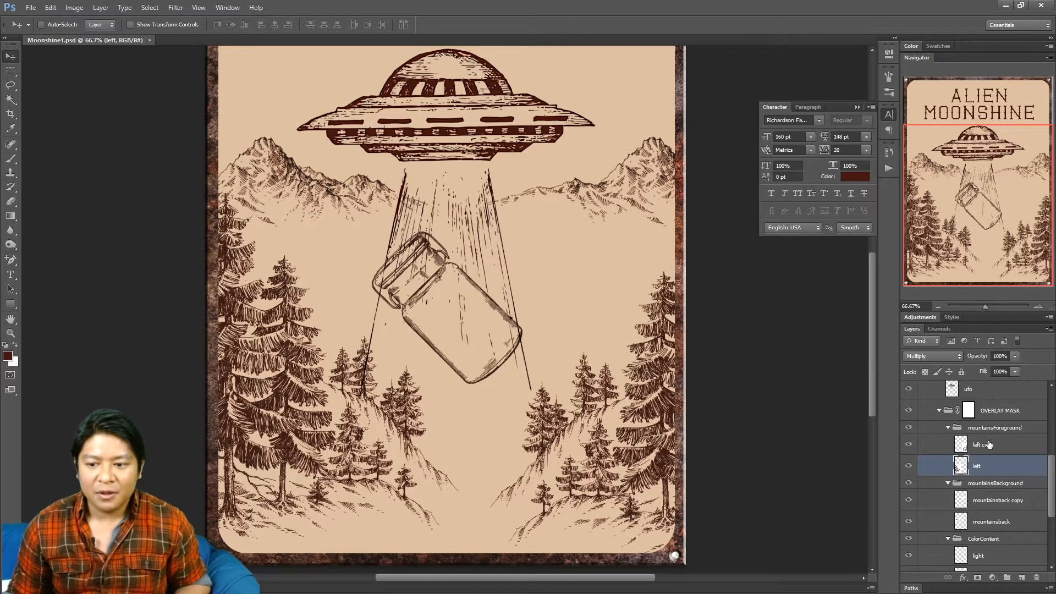
double_click(985, 445)
text(right)
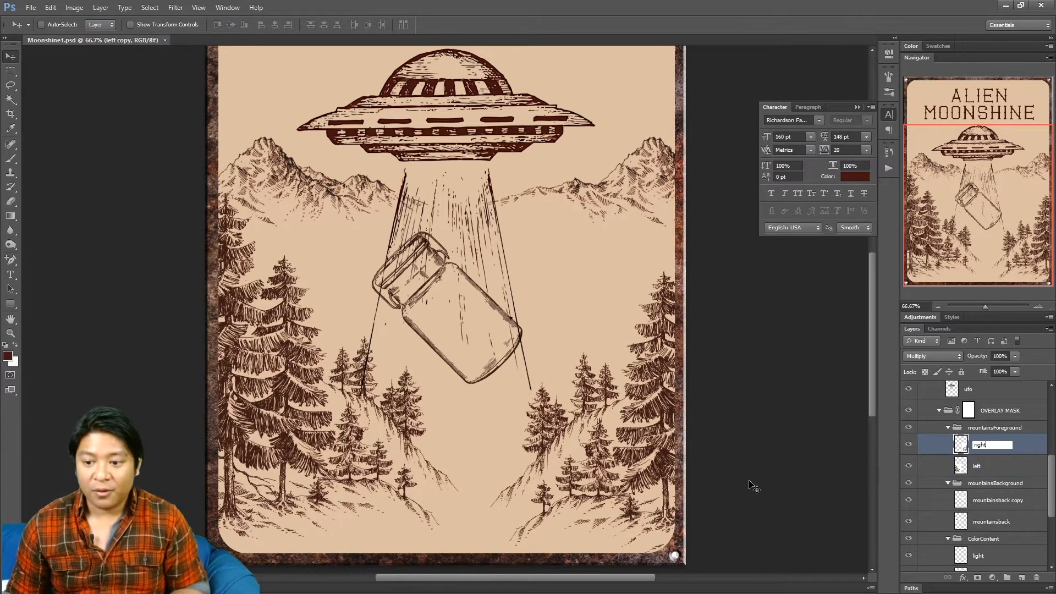
key(Return)
Step: Move the left foreground trees layer slightly down and outward toward the poster's left border
click(1008, 466)
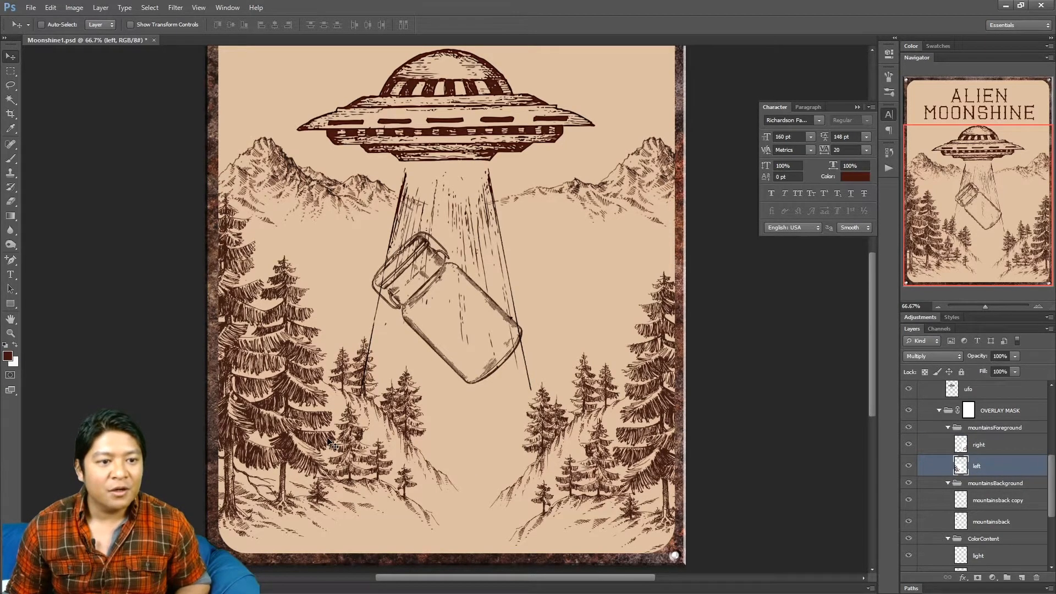
drag(327, 441, 322, 464)
scroll(341, 314, up, 2)
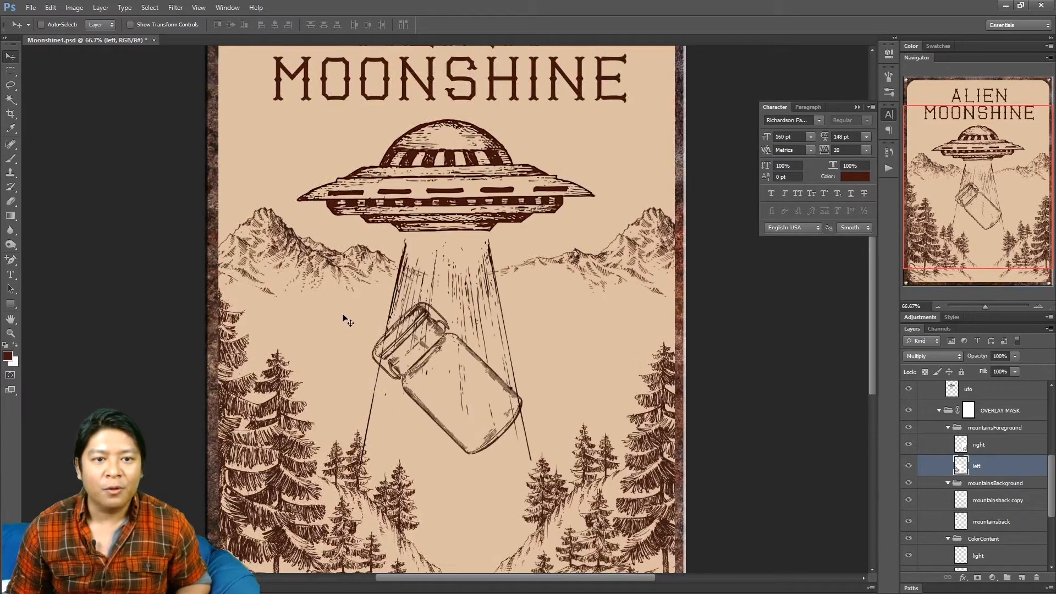
Step: Examine the poster from title to bottom edge, checking the spacing and balance of the saucer, jar, mountains and trees
scroll(345, 319, up, 2)
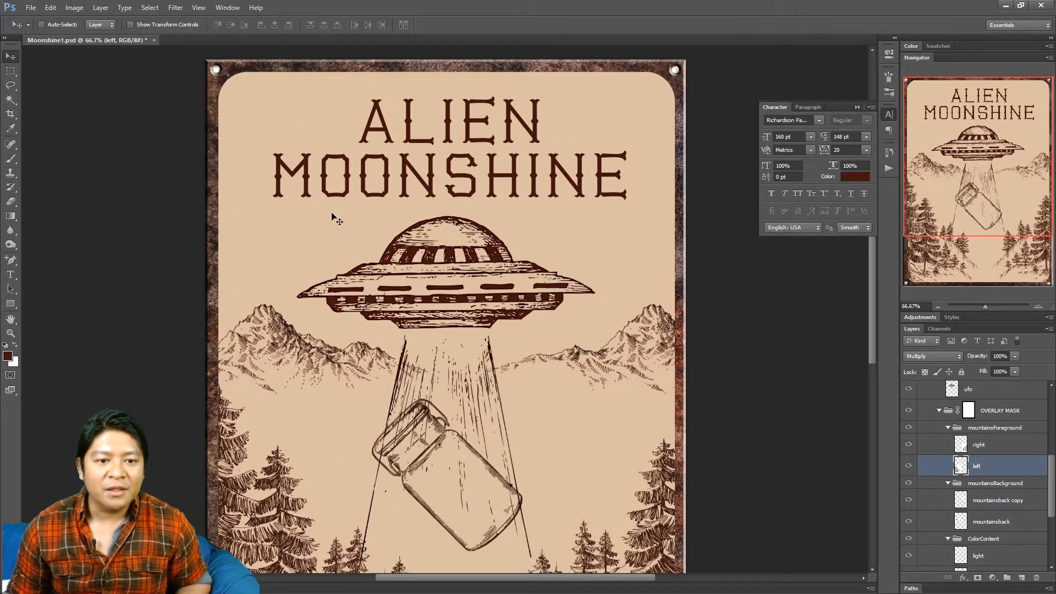
scroll(420, 225, down, 1)
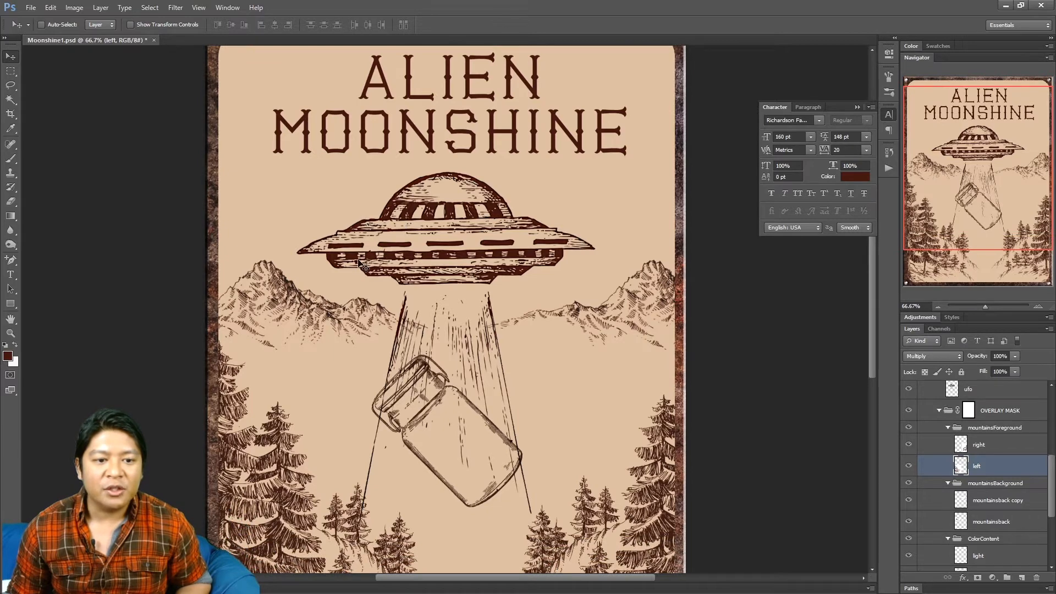
scroll(361, 264, down, 1)
scroll(291, 305, down, 1)
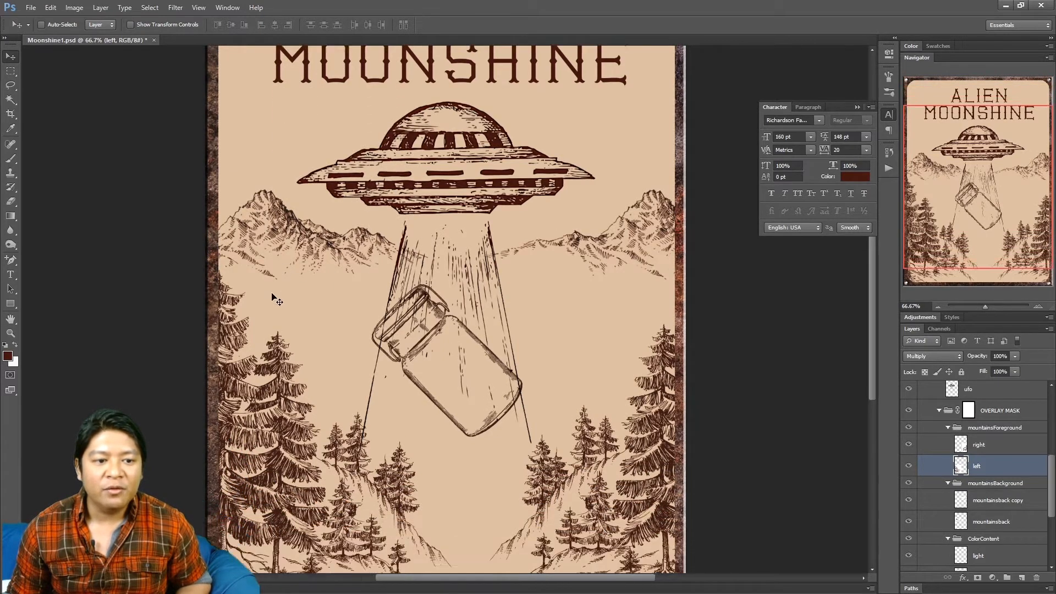
scroll(227, 302, down, 1)
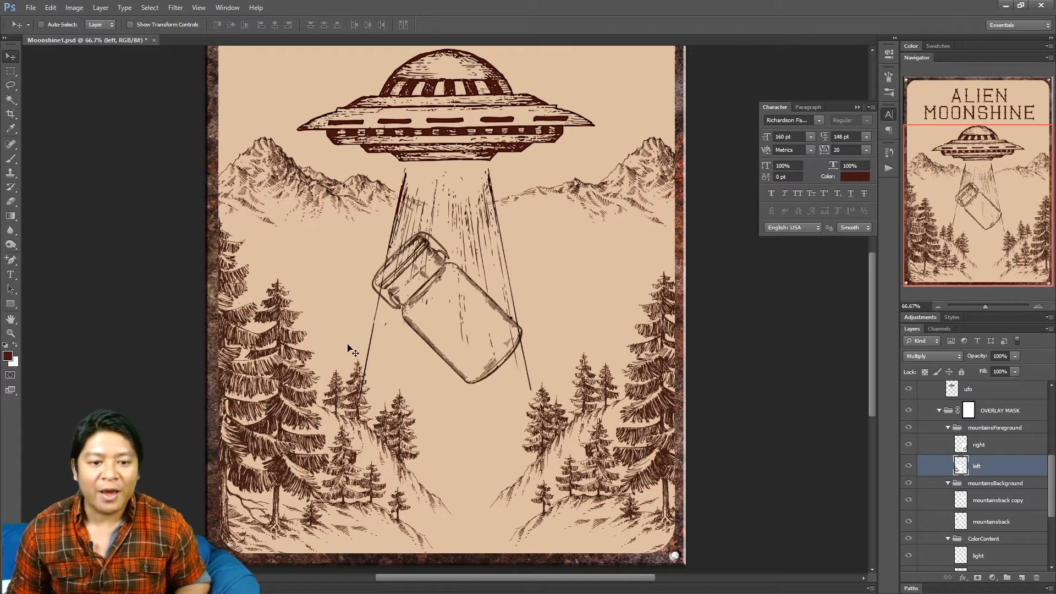
scroll(372, 365, up, 2)
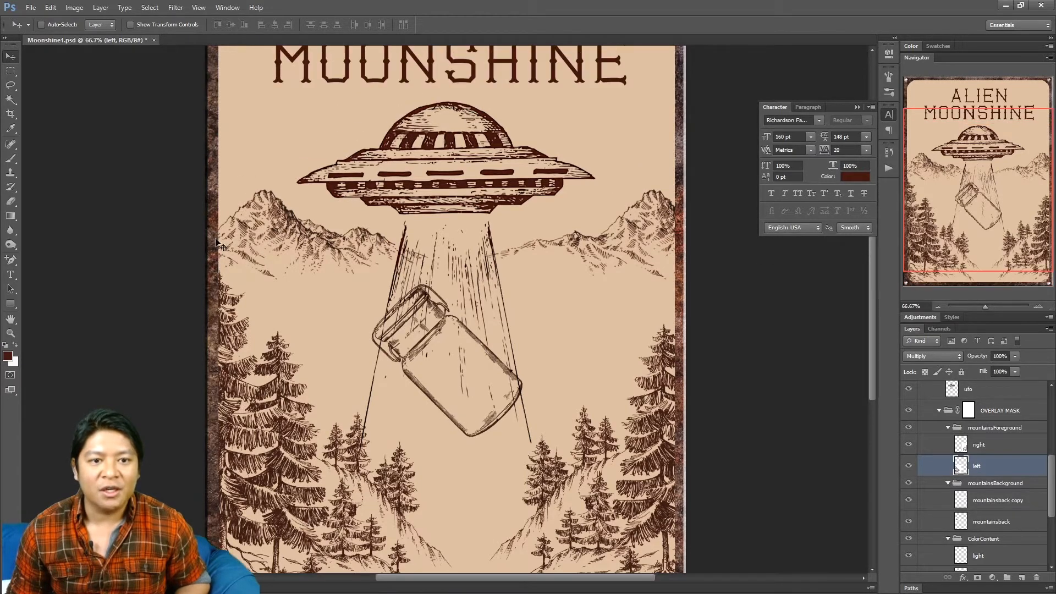
scroll(448, 138, up, 4)
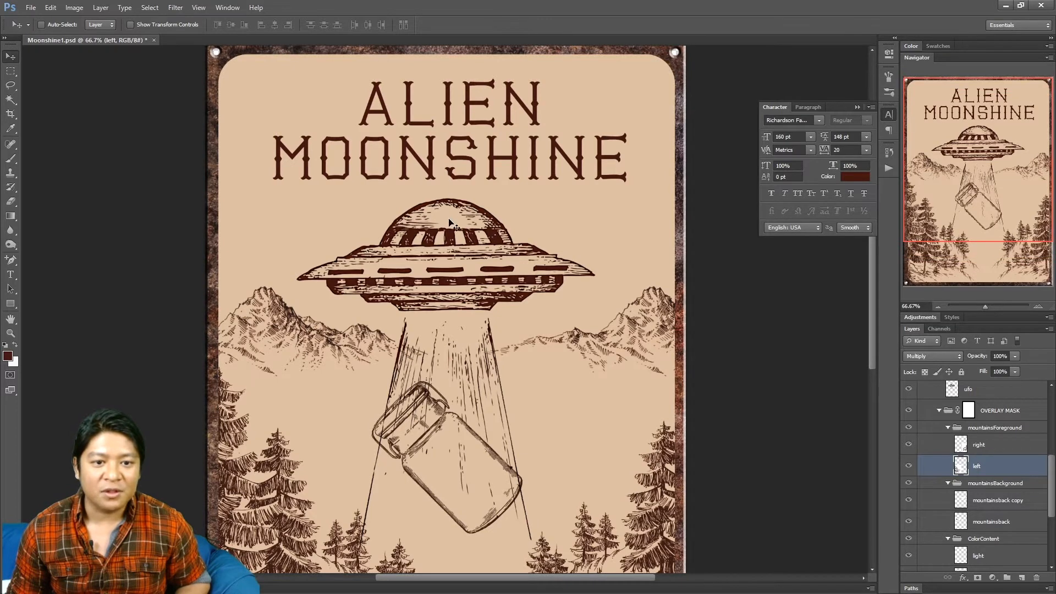
scroll(452, 203, down, 2)
scroll(388, 190, down, 2)
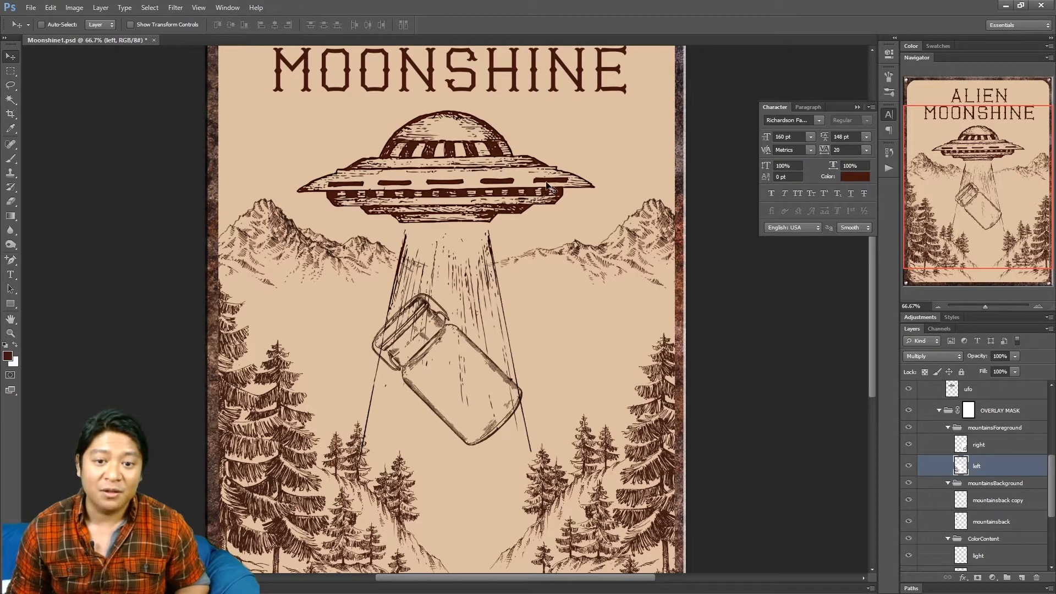
scroll(532, 189, down, 2)
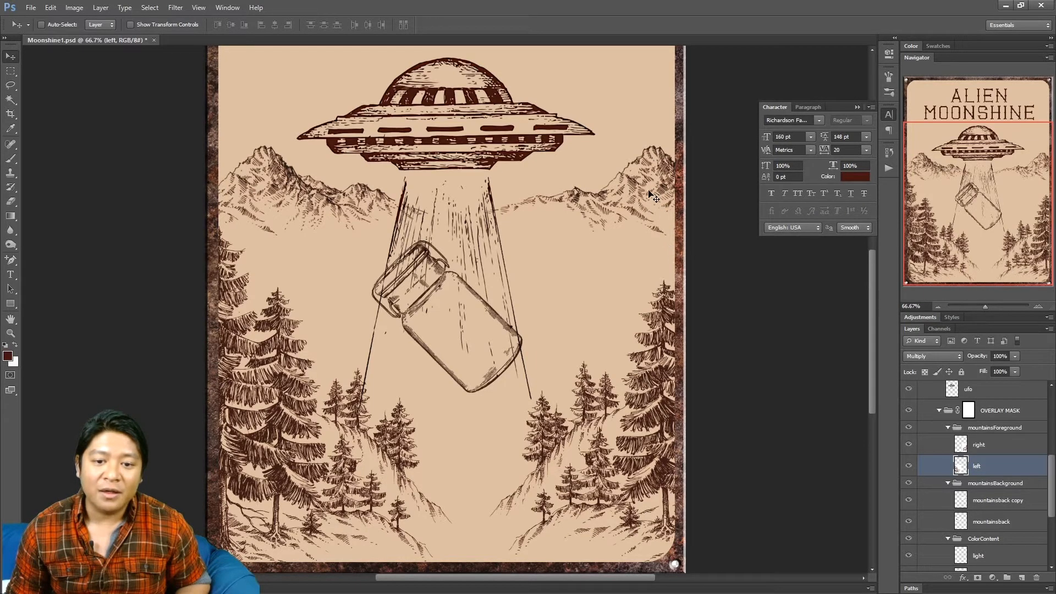
scroll(670, 234, down, 2)
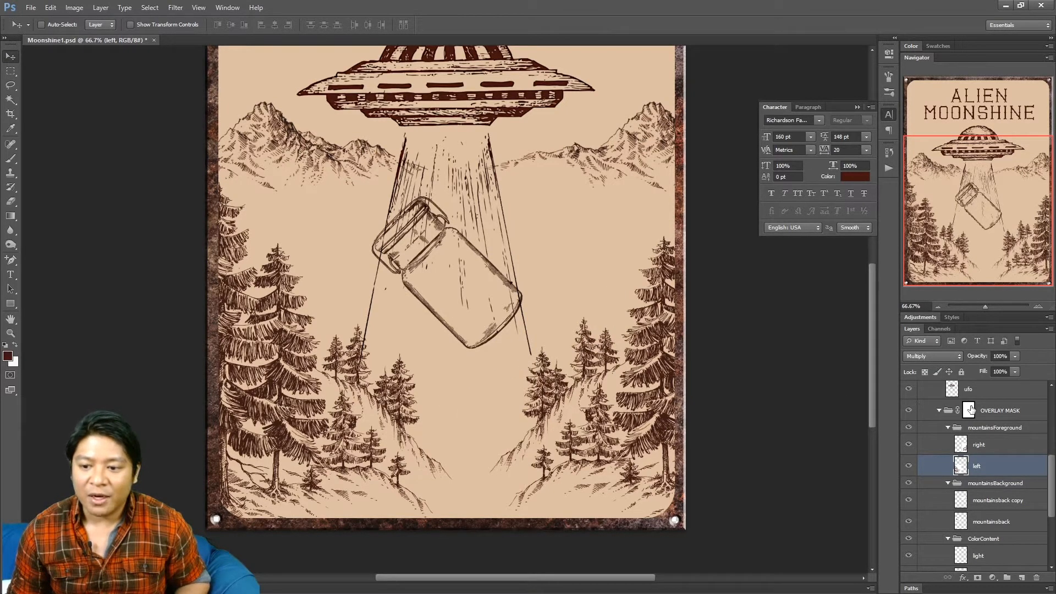
Step: Move the jar layer lower in the beam and slightly to the right
scroll(968, 407, up, 1)
click(979, 418)
drag(471, 260, 468, 285)
scroll(469, 286, up, 3)
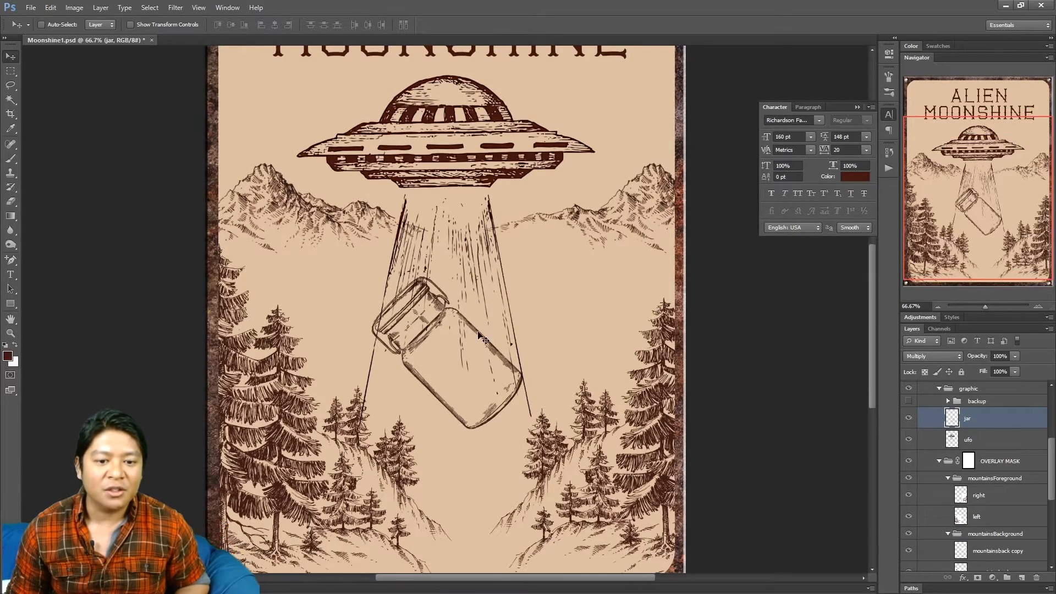
drag(462, 355, 467, 357)
scroll(401, 358, down, 1)
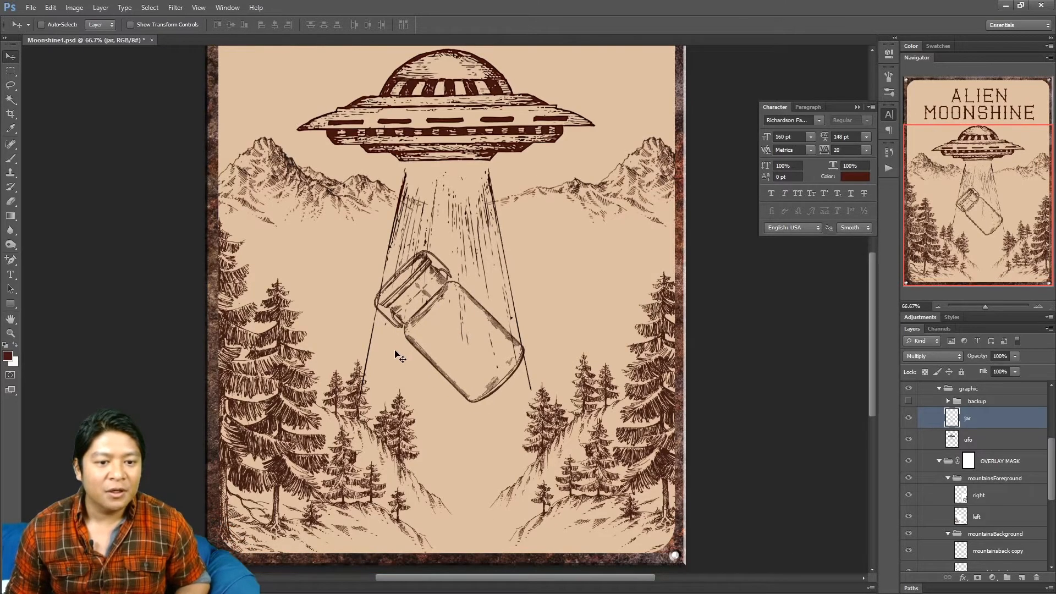
scroll(246, 237, up, 3)
scroll(332, 262, down, 2)
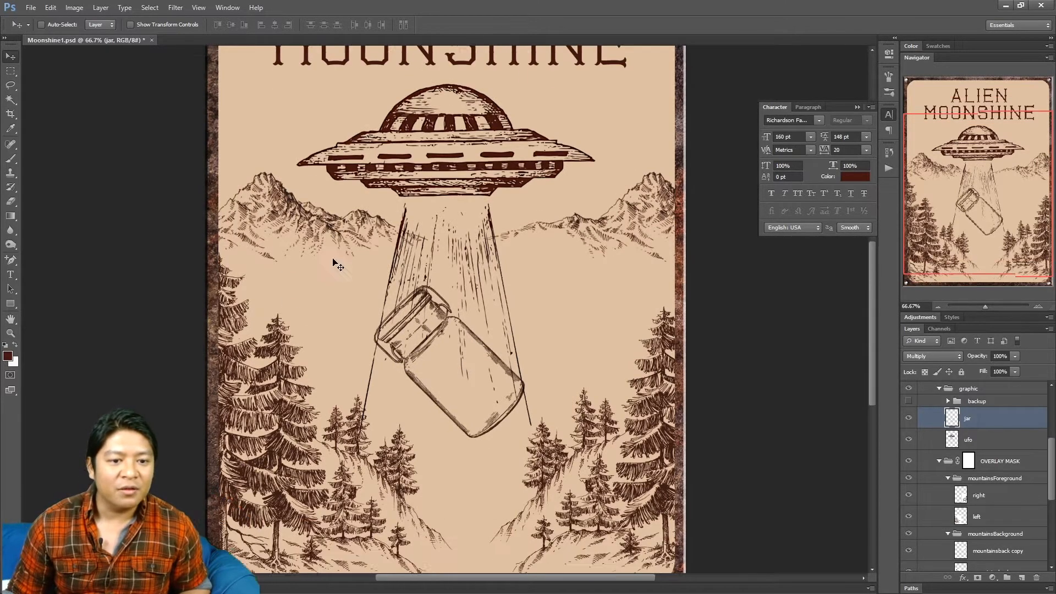
Step: Nudge the jar further down so it sits near the wide lower end of the saucer's beam
drag(398, 361, 399, 365)
key(Down)
key(Down)
key(Down)
key(Down)
key(Down)
key(Down)
key(Down)
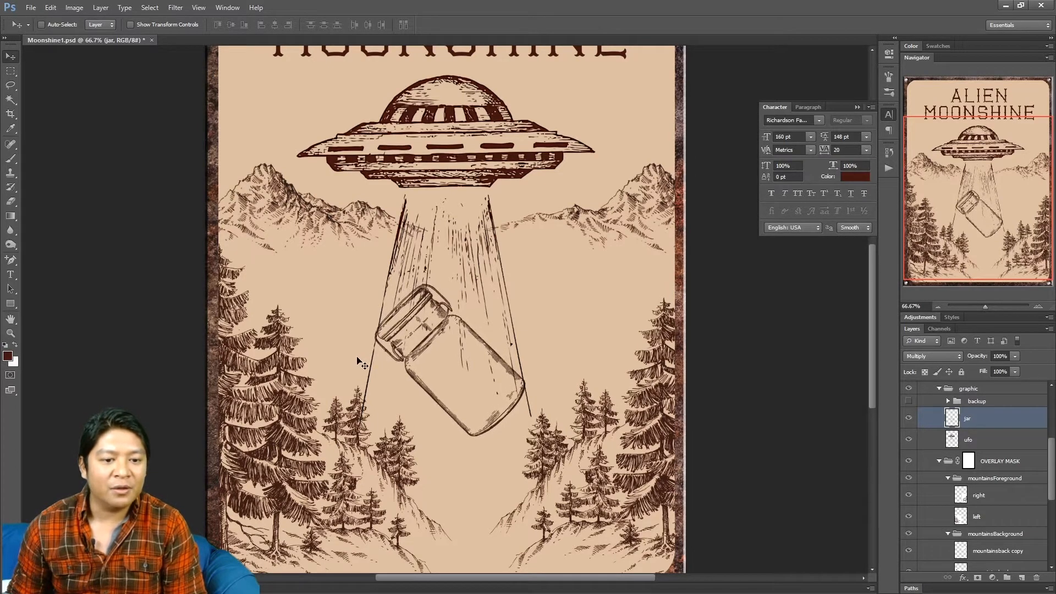
key(Down)
key(Down)
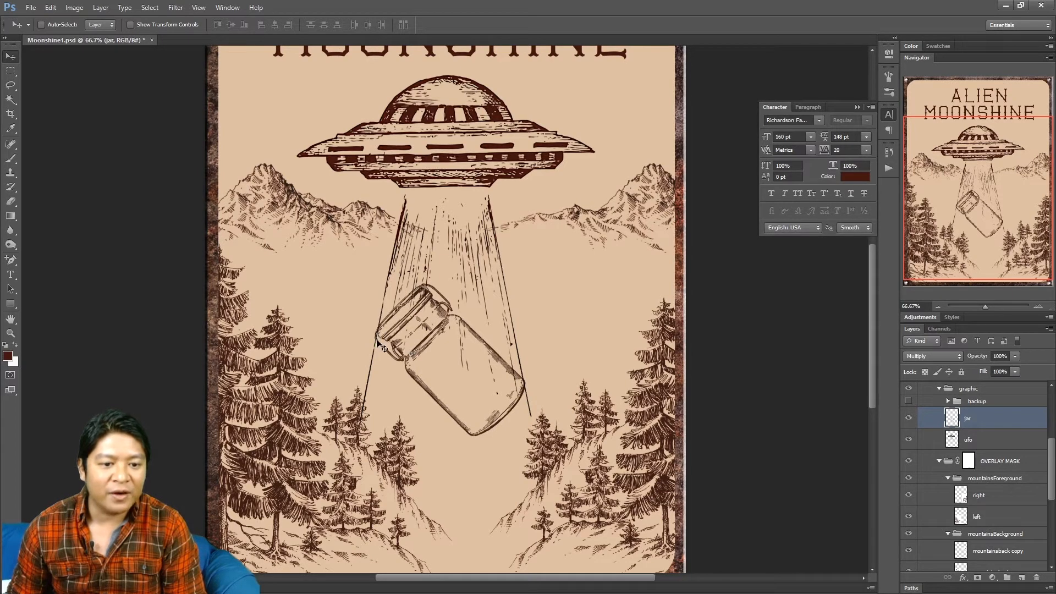
key(Down)
key(shift+Down)
key(shift+Down)
key(shift+Down)
key(shift+Down)
key(shift+Down)
key(Down)
key(Down)
key(Down)
key(Down)
key(Down)
key(Down)
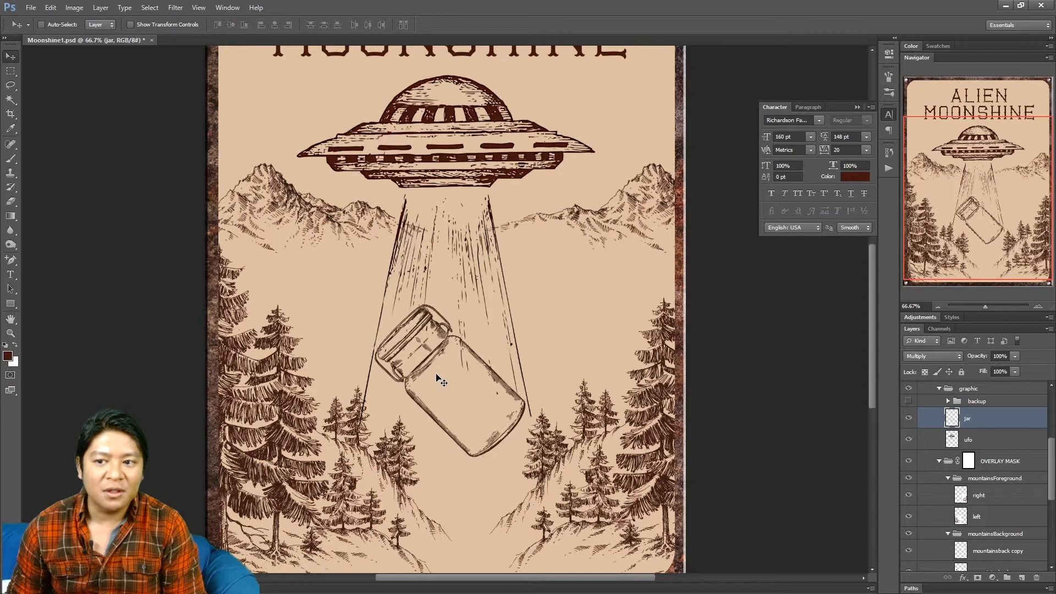
Step: Nudge the jar layer a few more pixels down inside the saucer's beam
key(Down)
key(Down)
key(Down)
key(Down)
key(Down)
key(Down)
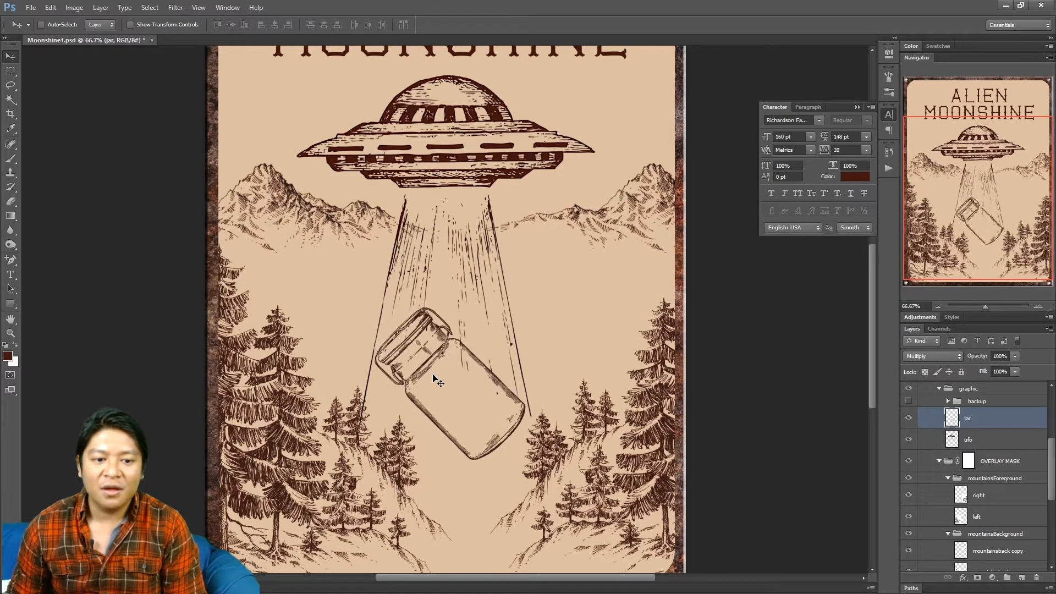
scroll(434, 376, up, 2)
scroll(439, 373, down, 4)
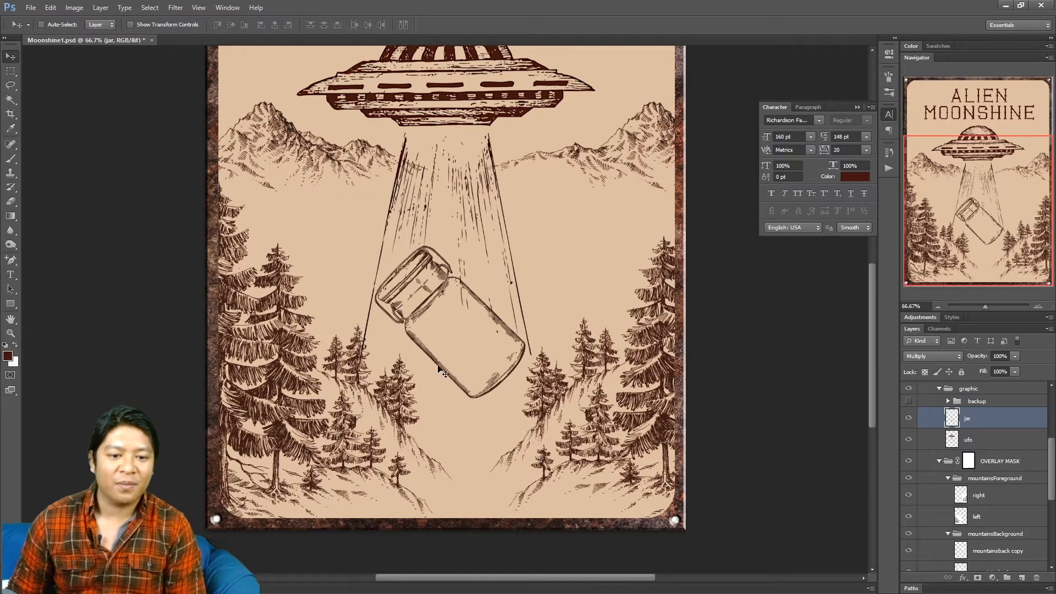
Step: Nudge the right foreground trees layer slightly to the right and down toward the poster's border
scroll(984, 482, down, 3)
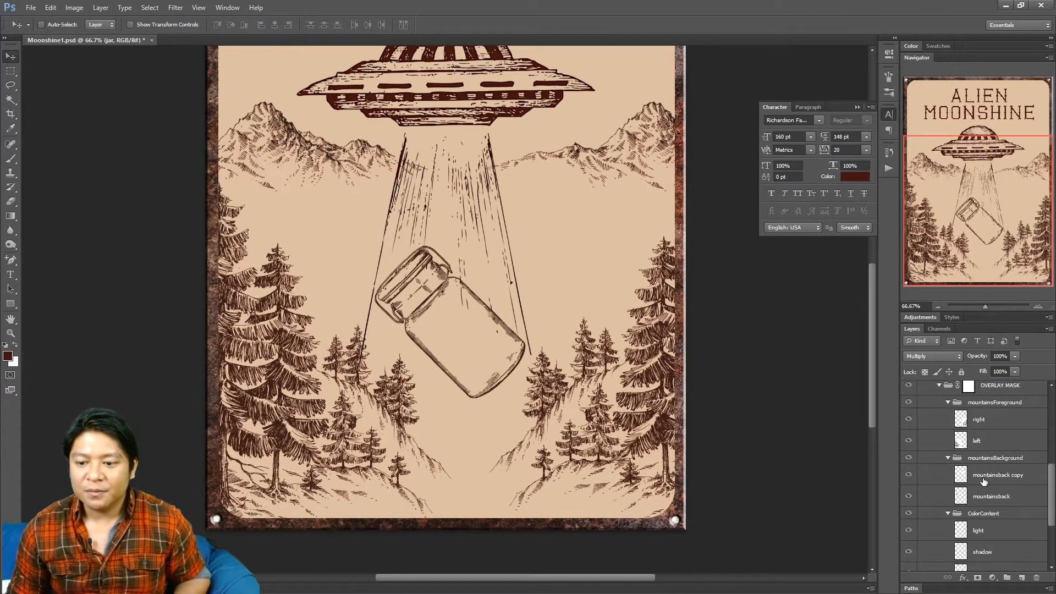
click(981, 446)
click(1018, 424)
key(Right)
key(Right)
key(Right)
key(Right)
key(Right)
key(Right)
key(Down)
key(Down)
Step: Nudge the left foreground trees layer down toward the poster's lower edge and slightly to the right
click(994, 445)
key(Right)
key(Right)
key(Right)
key(Right)
key(Right)
key(Right)
key(Right)
key(Right)
key(Down)
key(Down)
key(Down)
key(Down)
key(Down)
key(Down)
key(Down)
key(Down)
key(Down)
key(Down)
key(Down)
key(Down)
key(Down)
key(Down)
key(Down)
key(Down)
key(Down)
key(Left)
key(Left)
key(Right)
key(Right)
key(Right)
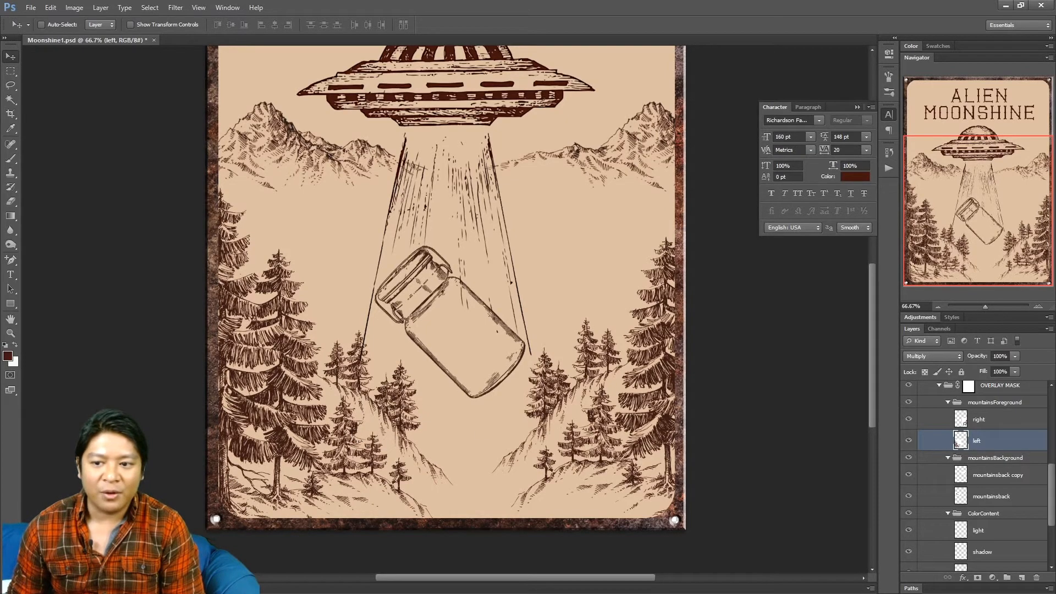
Step: Shift the left foreground trees layer a few pixels back to the left
click(1039, 306)
click(965, 231)
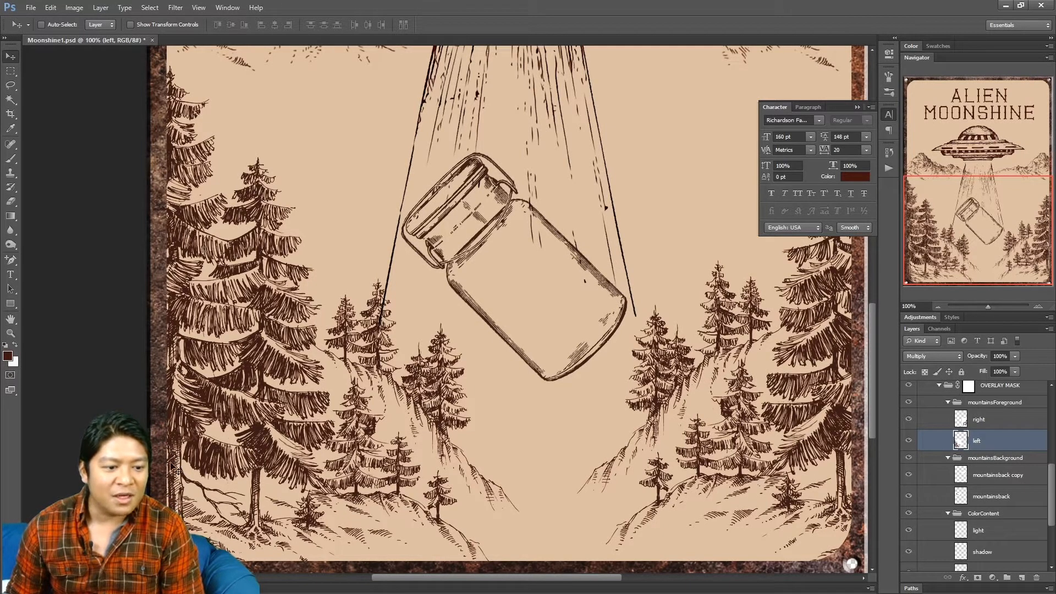
key(Left)
key(Left)
key(Left)
key(Left)
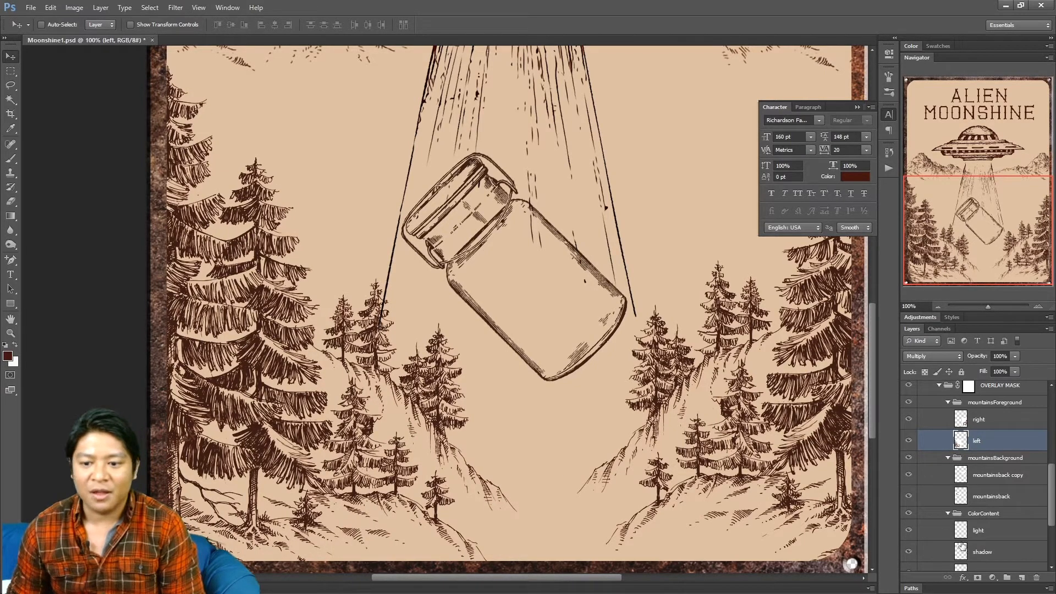
Step: Nudge the right foreground trees layer down and slightly to the left to match the trees on the opposite side
click(951, 427)
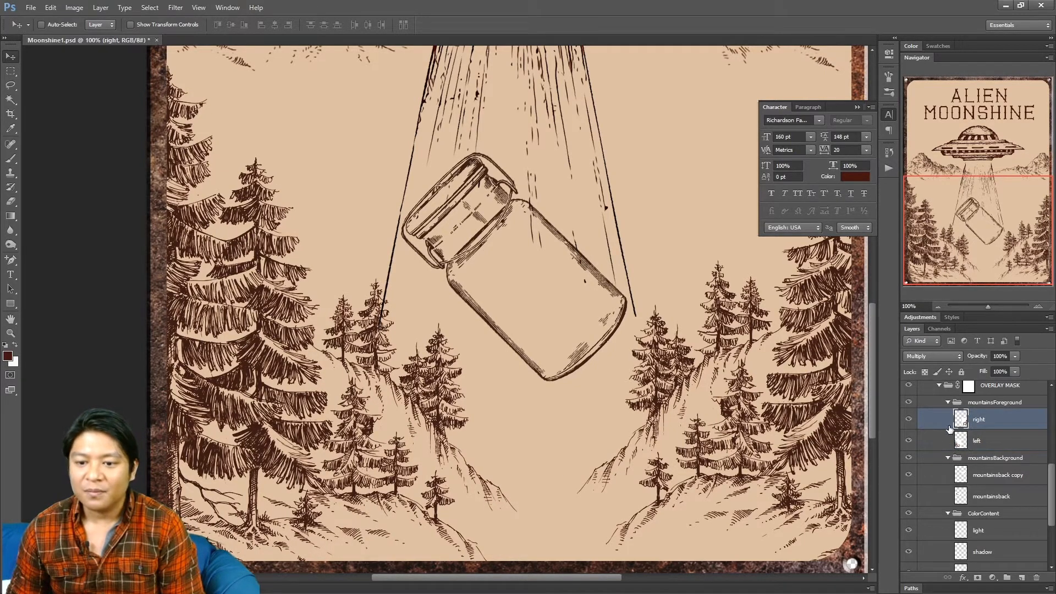
click(890, 115)
scroll(803, 316, right, 2)
key(Left)
key(Left)
key(Down)
key(Down)
key(Down)
key(Down)
key(Down)
key(Down)
key(Down)
key(Down)
key(Down)
key(Down)
key(Down)
key(Down)
key(Down)
key(Down)
key(Down)
key(Down)
key(Down)
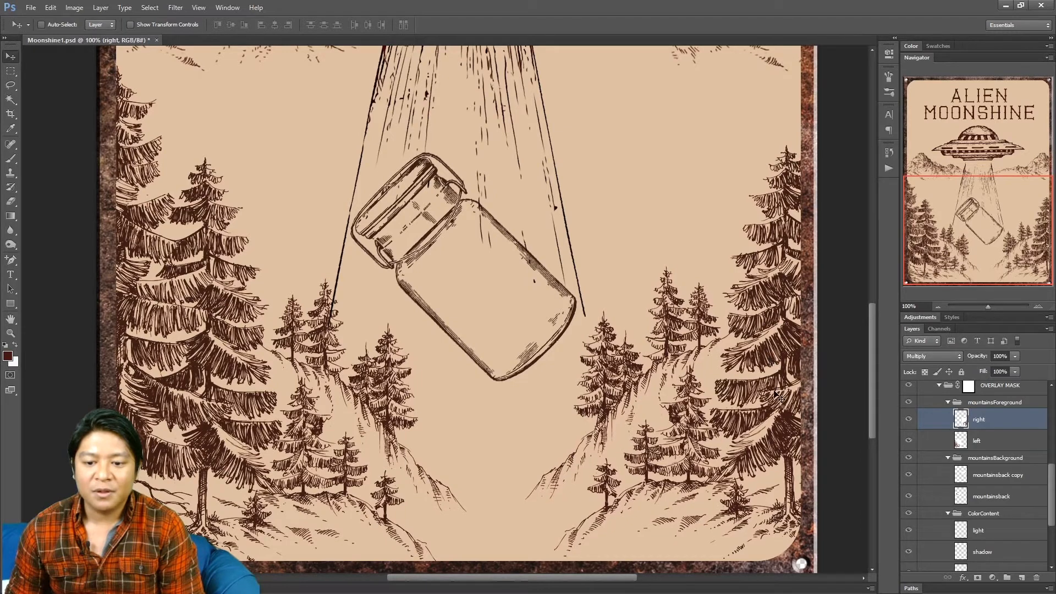
key(Left)
key(Left)
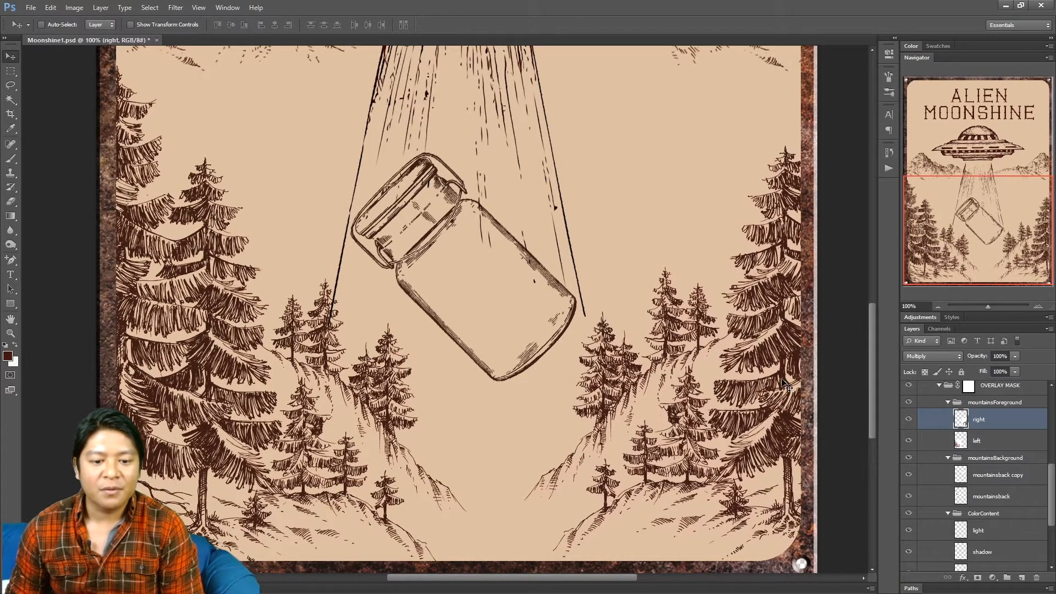
Step: Save the poster document under its current name
scroll(781, 405, up, 1)
scroll(704, 359, down, 2)
scroll(558, 464, down, 1)
key(ctrl+s)
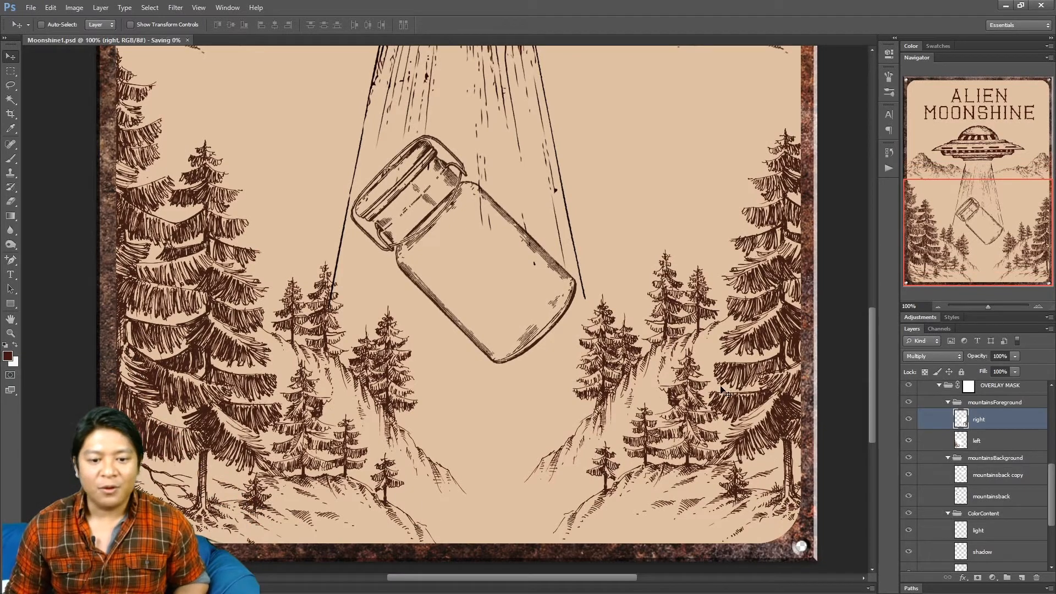
Step: Save the poster as a new version named Moonshine1b.psd
drag(967, 223, 966, 130)
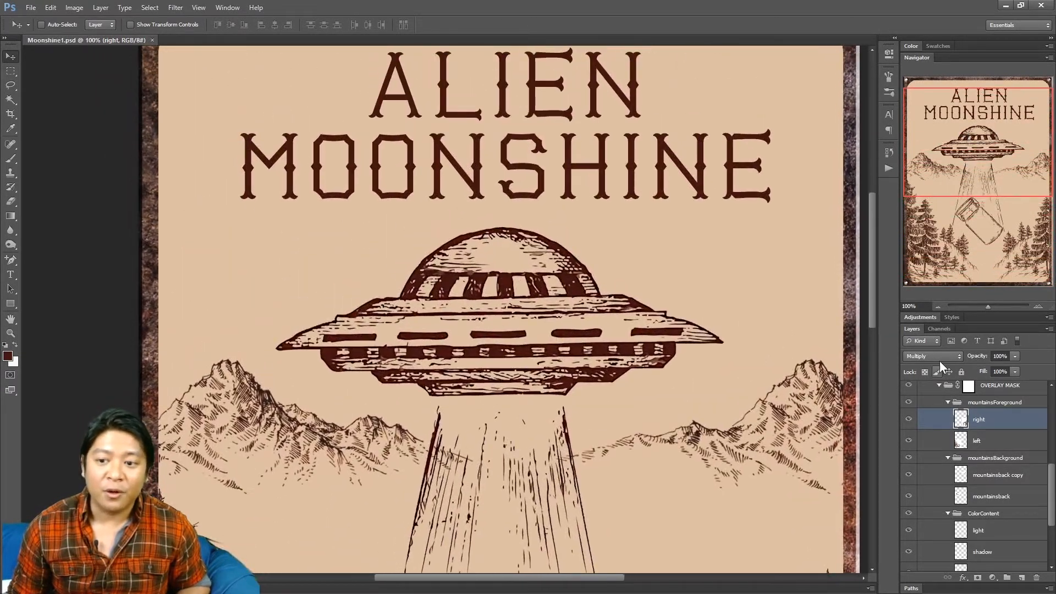
click(940, 306)
click(939, 306)
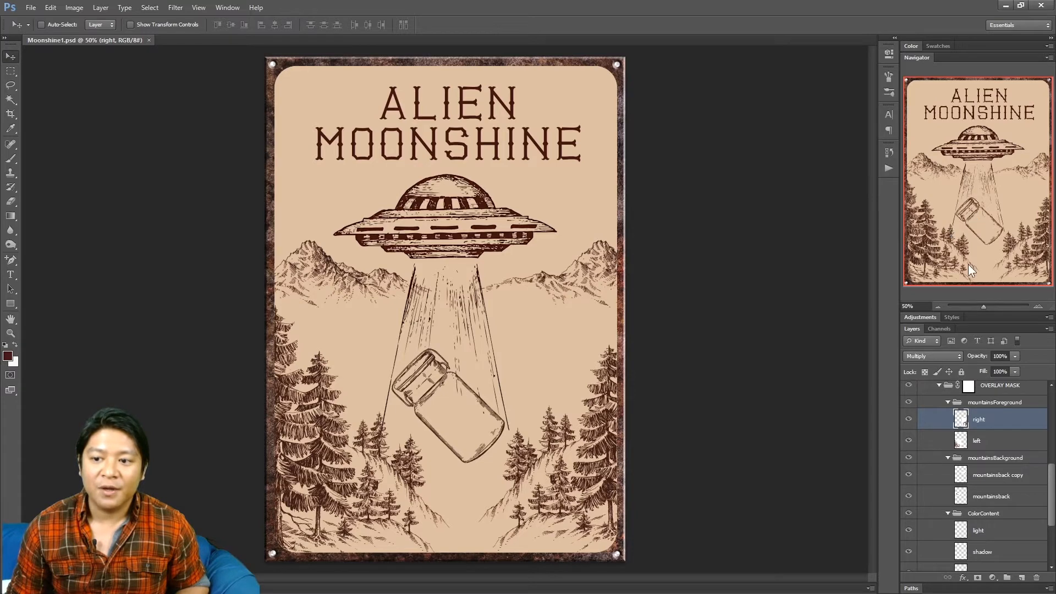
click(1038, 306)
drag(968, 217, 950, 190)
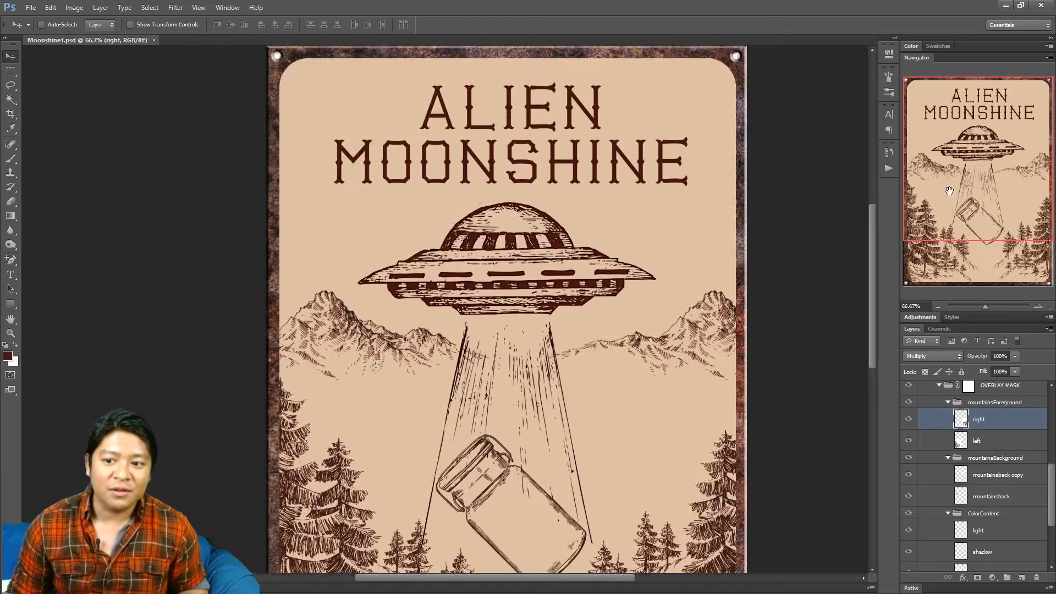
click(939, 306)
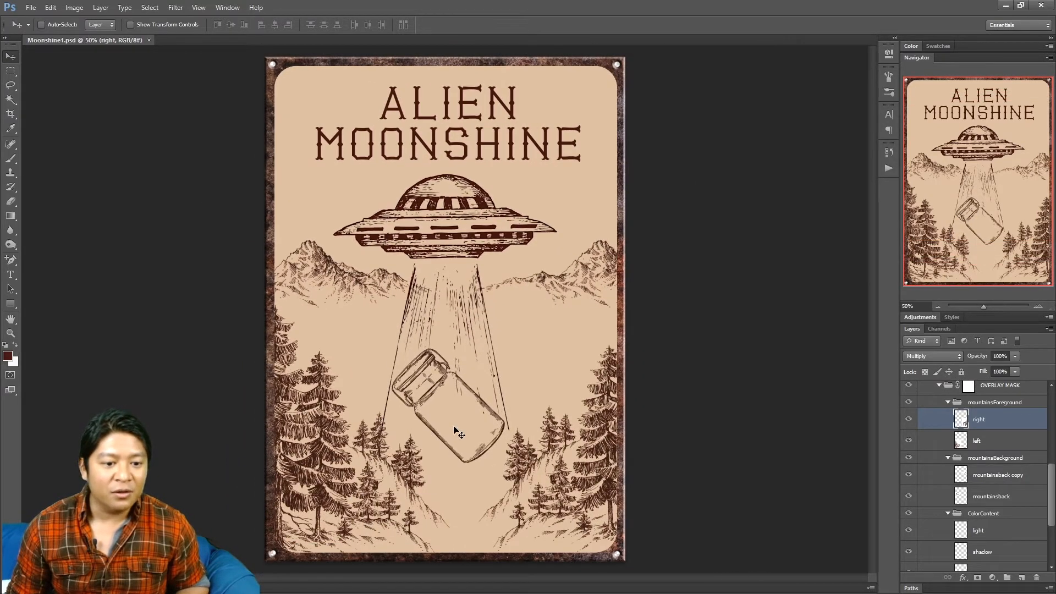
click(31, 8)
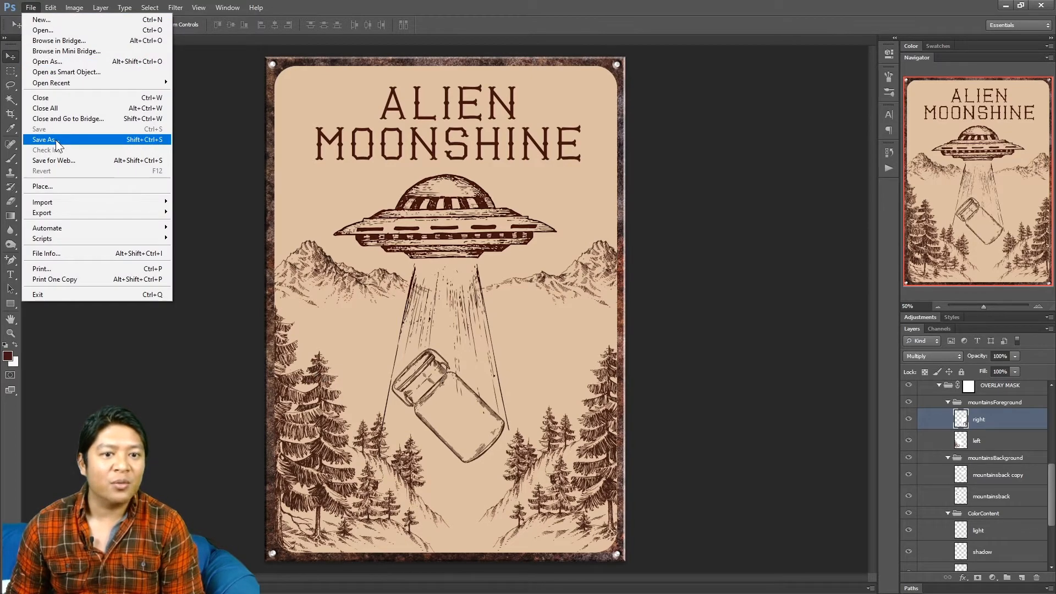
click(55, 140)
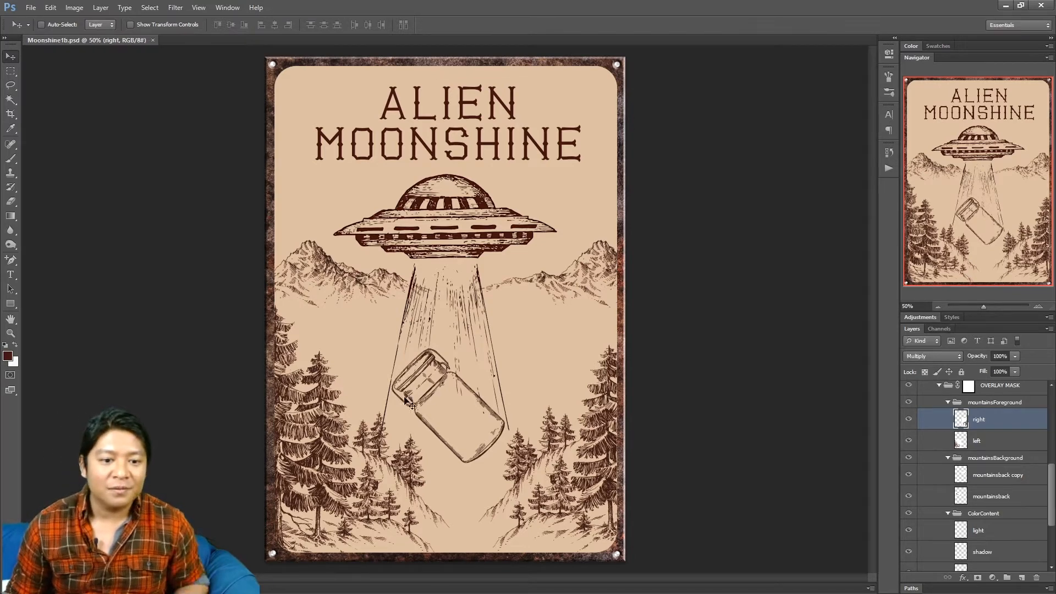
Step: Set the blend mode of the shadow layer in the ColorContent group to Color Burn
click(1039, 307)
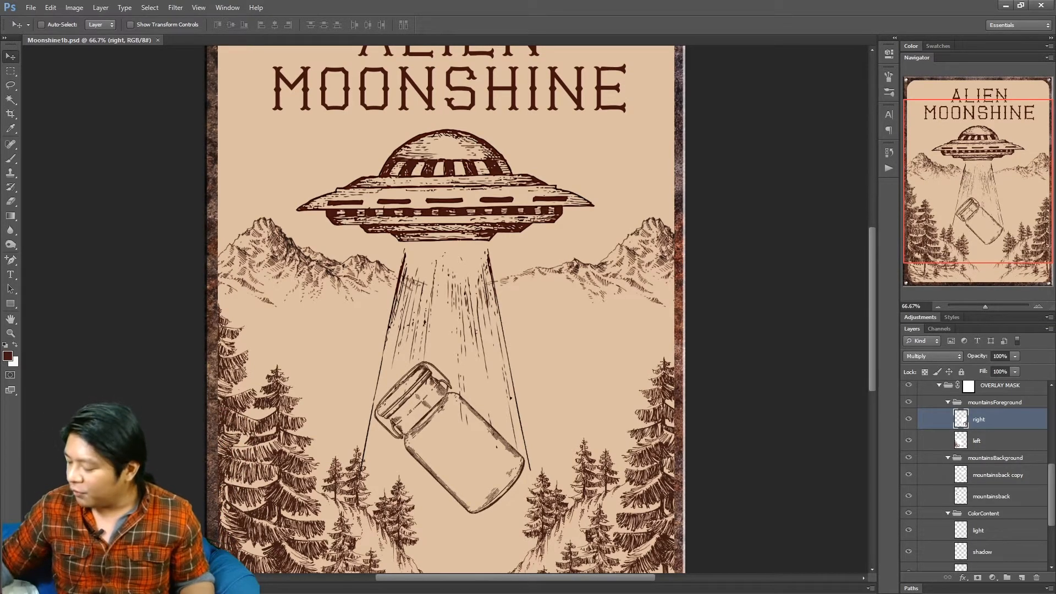
drag(983, 183, 955, 189)
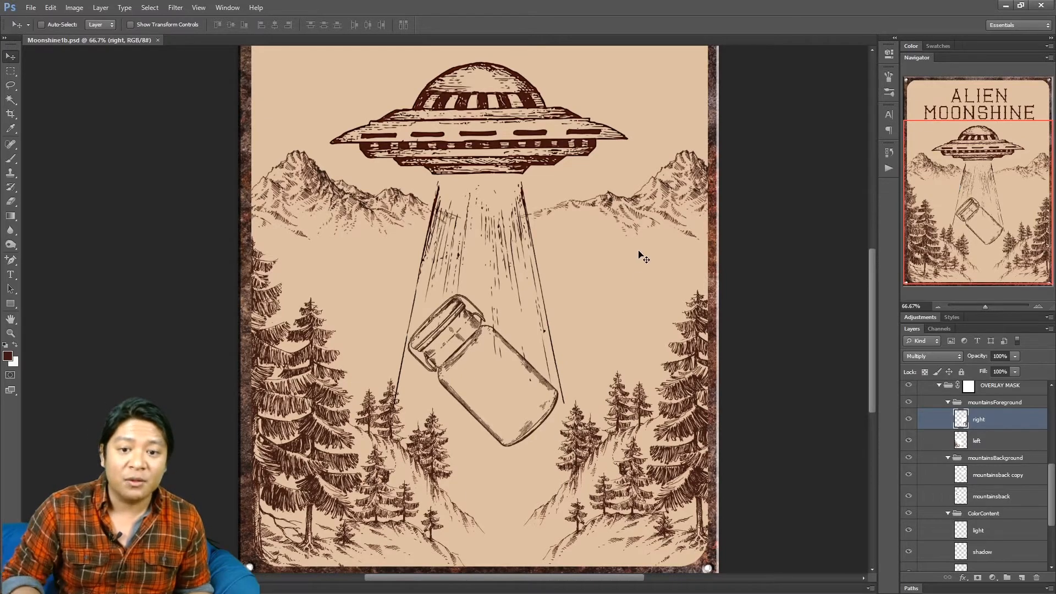
click(1038, 307)
click(1038, 307)
drag(968, 205, 963, 222)
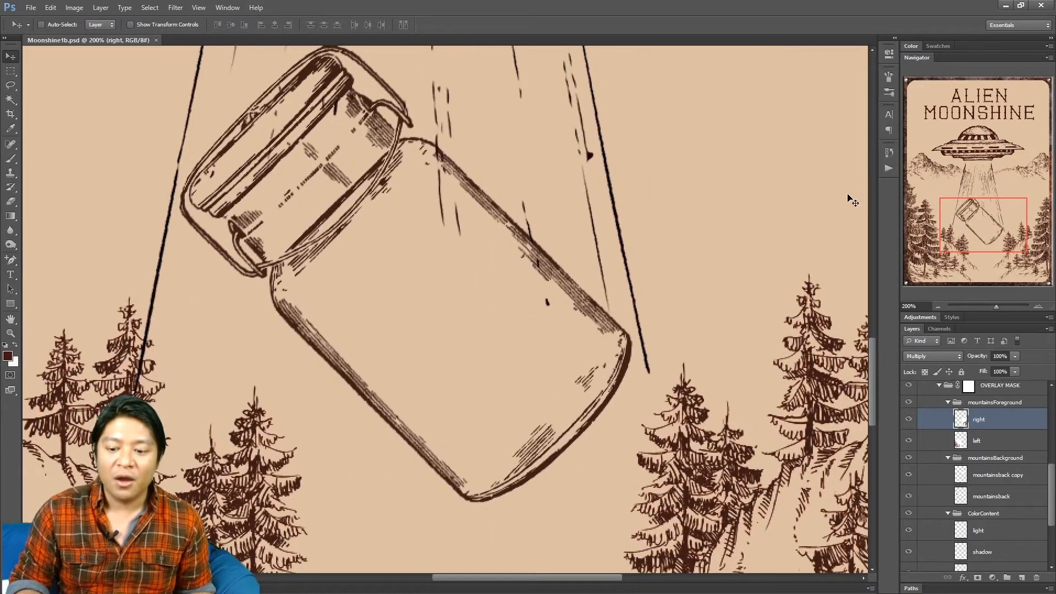
drag(957, 241, 959, 268)
drag(1052, 480, 1044, 500)
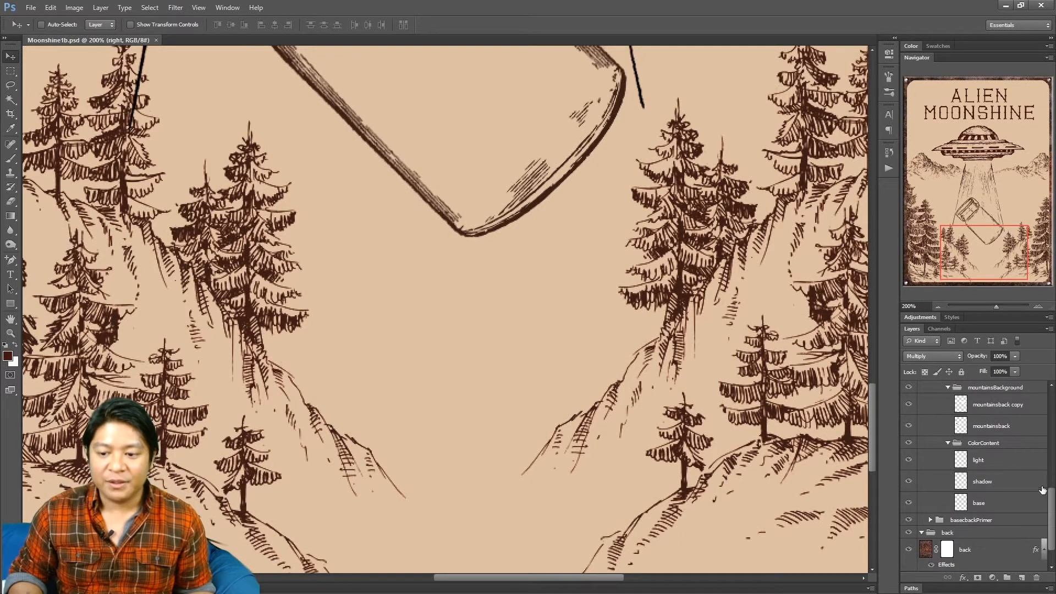
click(988, 448)
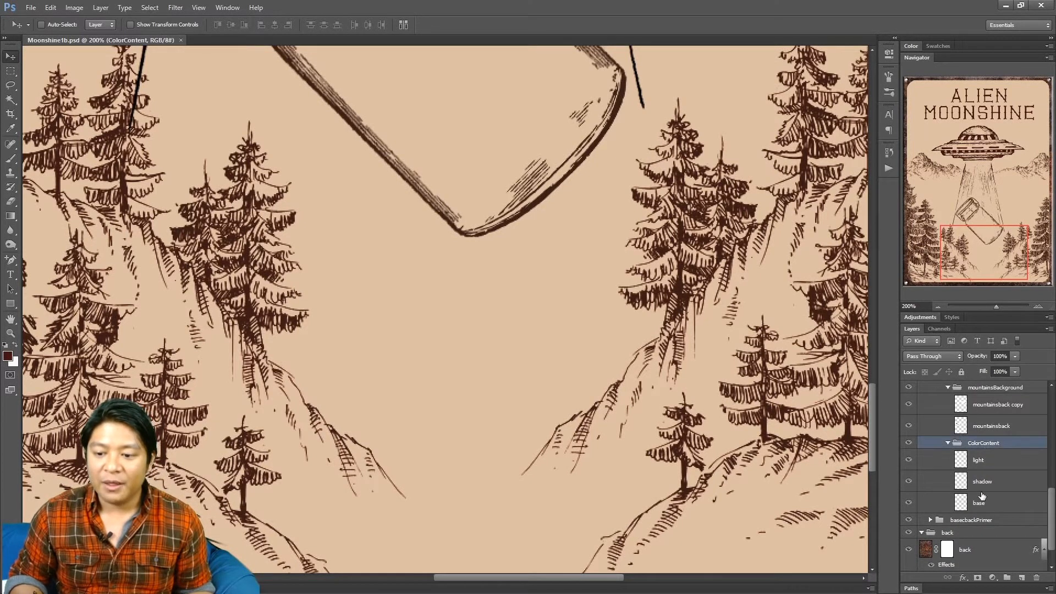
click(979, 504)
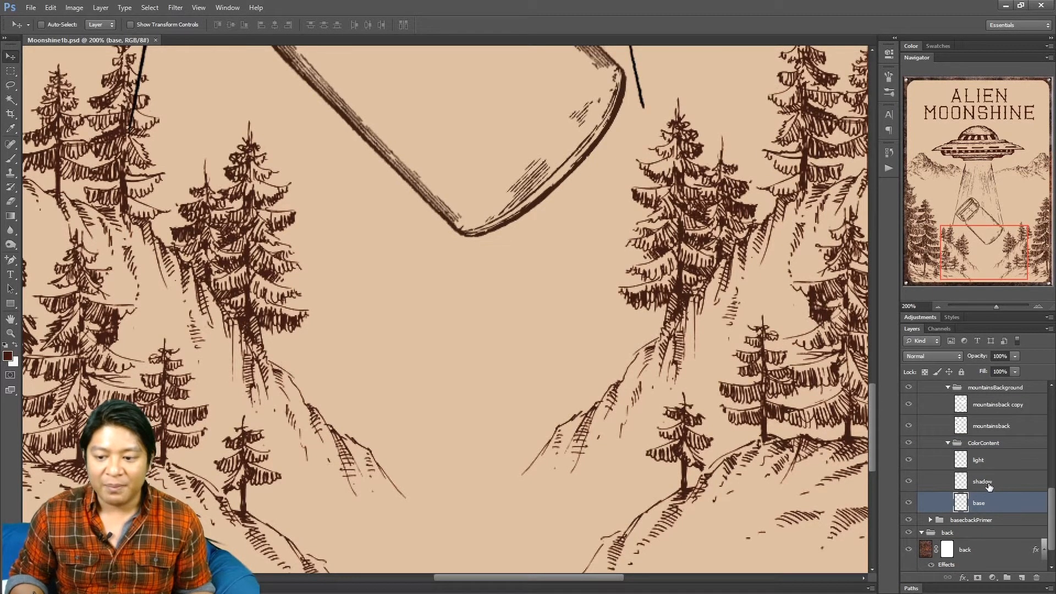
click(989, 487)
click(989, 463)
click(988, 479)
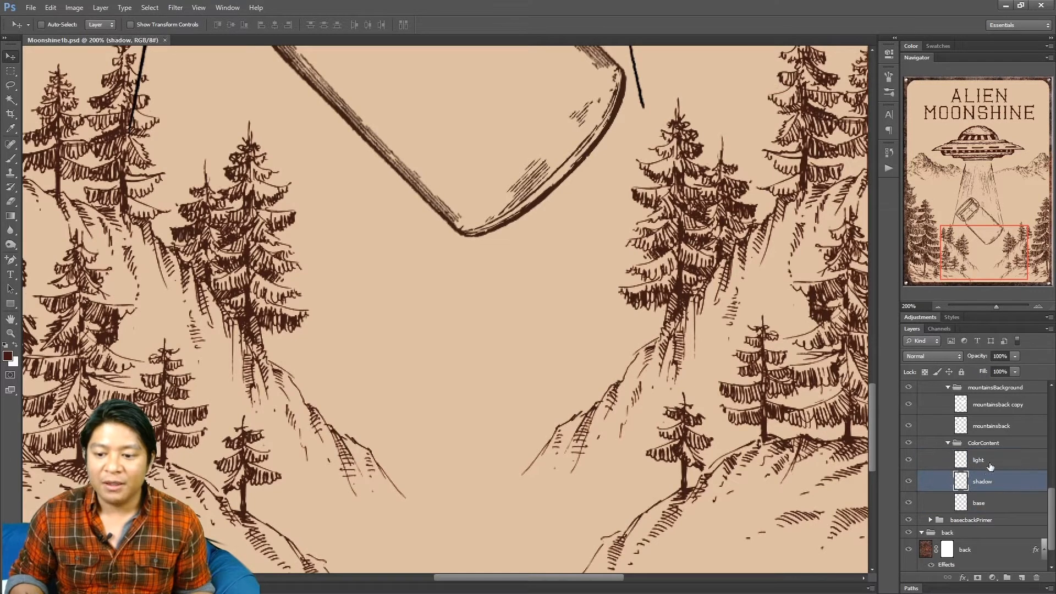
click(929, 355)
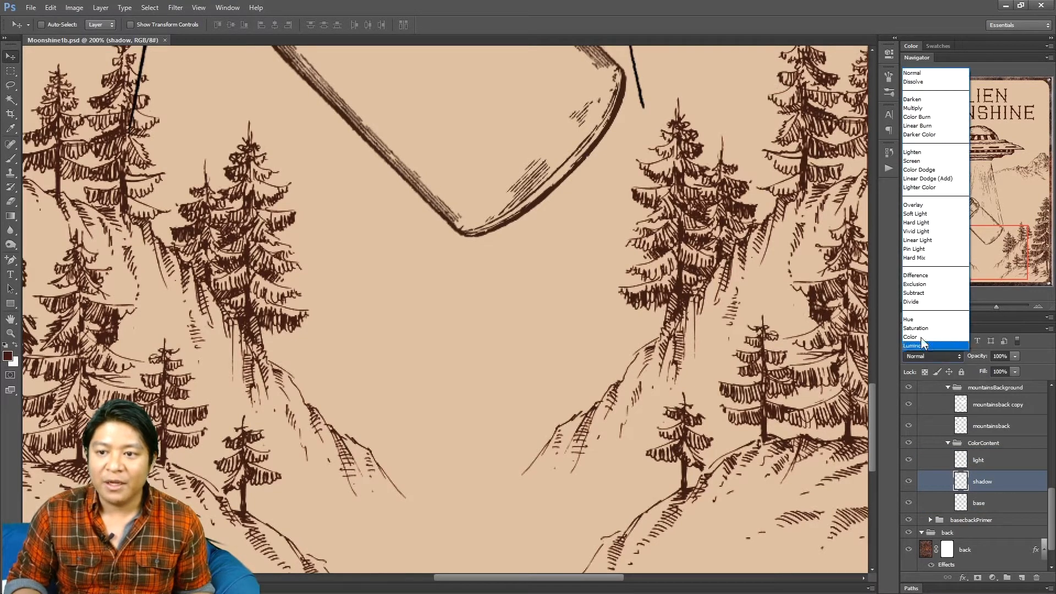
click(934, 117)
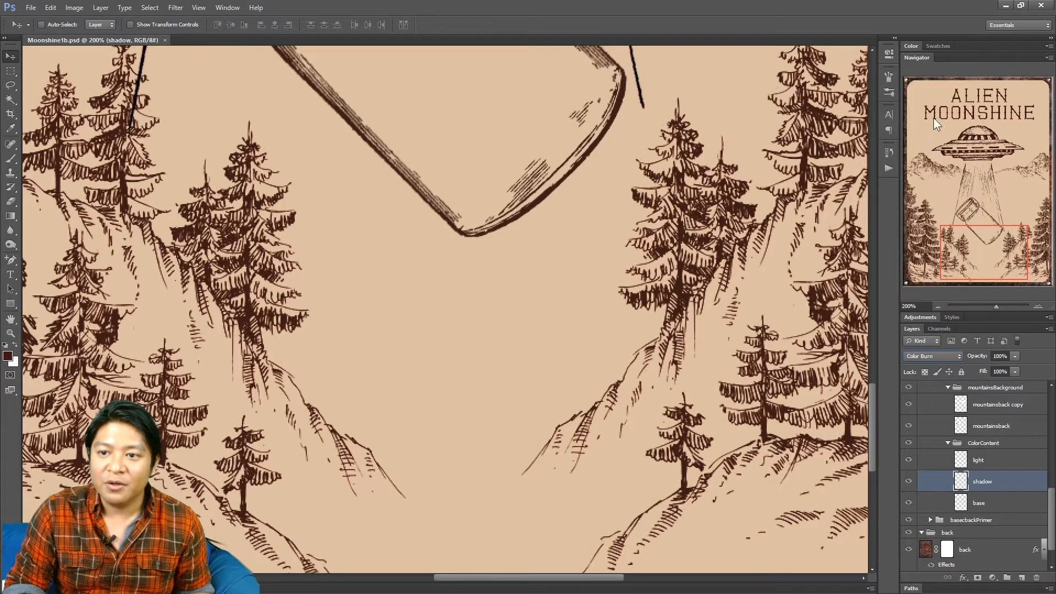
Step: Set the blend mode of the light layer in the ColorContent group to Soft Light
click(1000, 463)
click(940, 355)
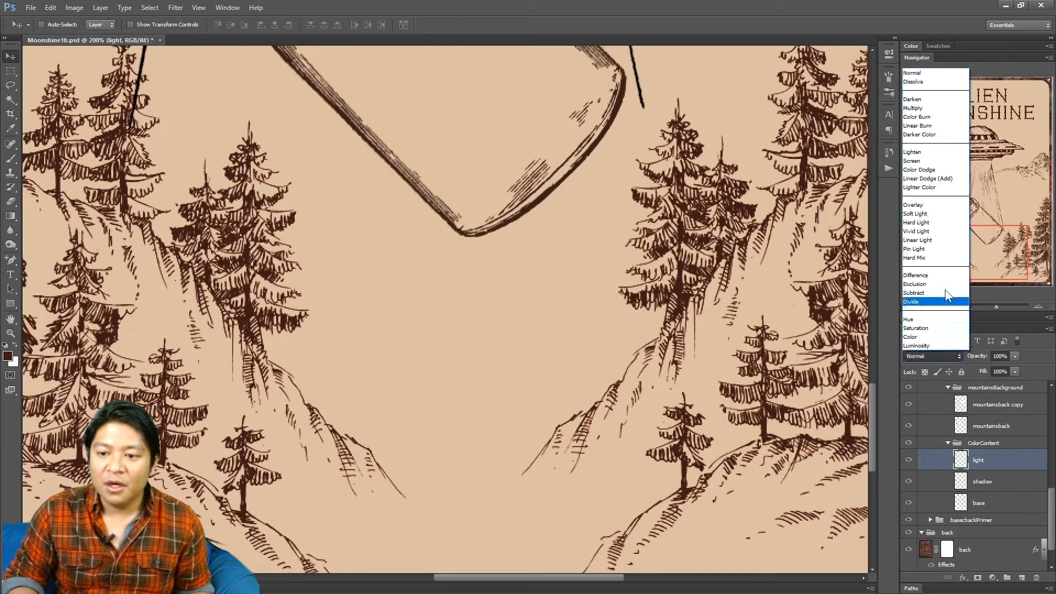
click(929, 214)
Step: Make the base layer in the ColorContent group active and save the document
drag(983, 261, 944, 149)
click(975, 505)
drag(537, 581, 531, 578)
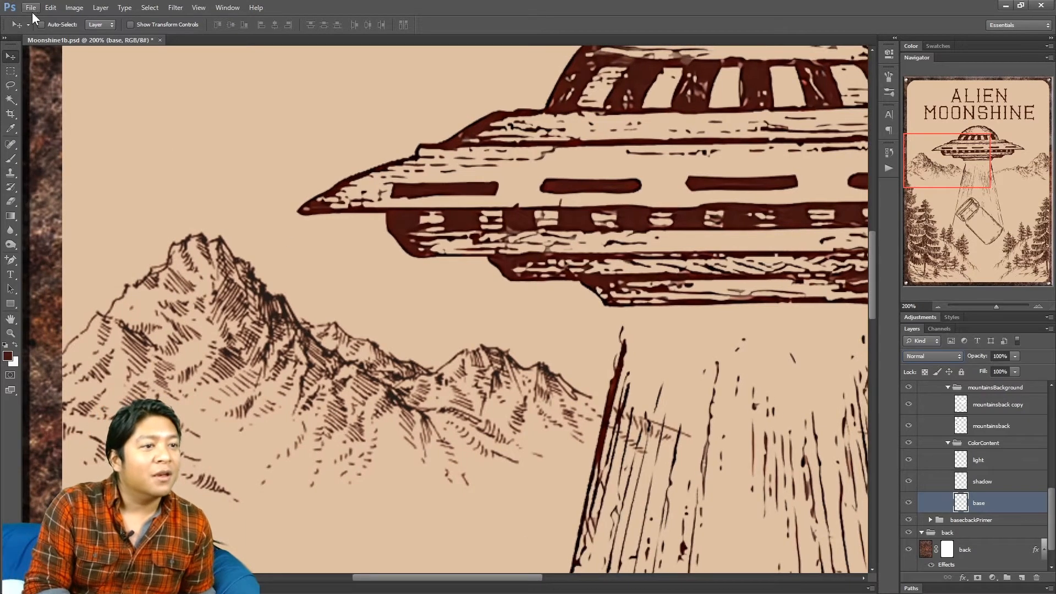
click(32, 9)
click(49, 127)
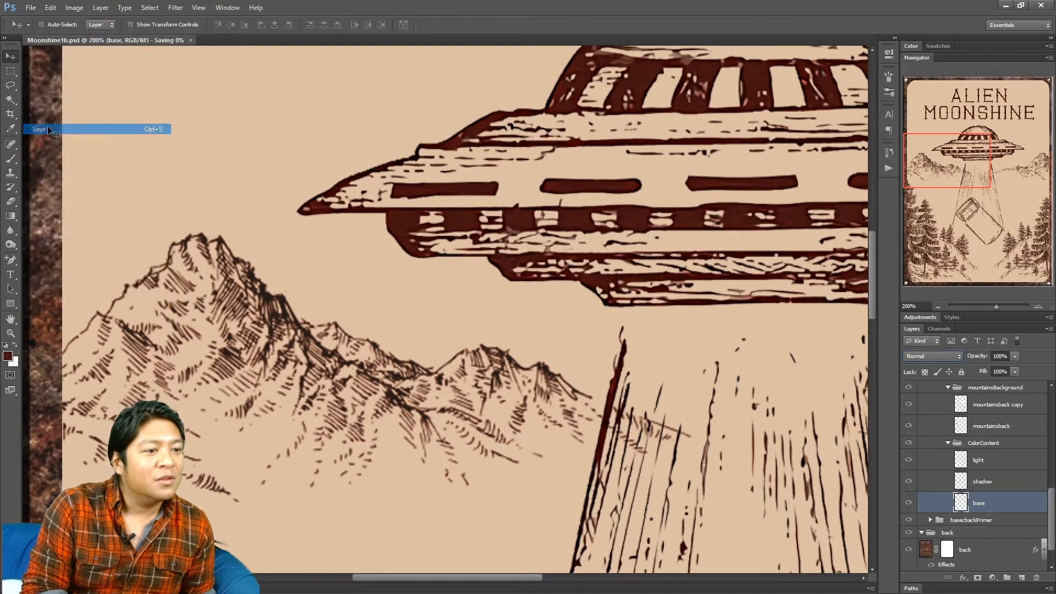
Step: Activate the Brush tool and make the base layer in the ColorContent group the painting target for the background mountains
click(10, 159)
mouse_move(925, 166)
mouse_down()
mouse_move(986, 169)
mouse_move(925, 169)
mouse_up()
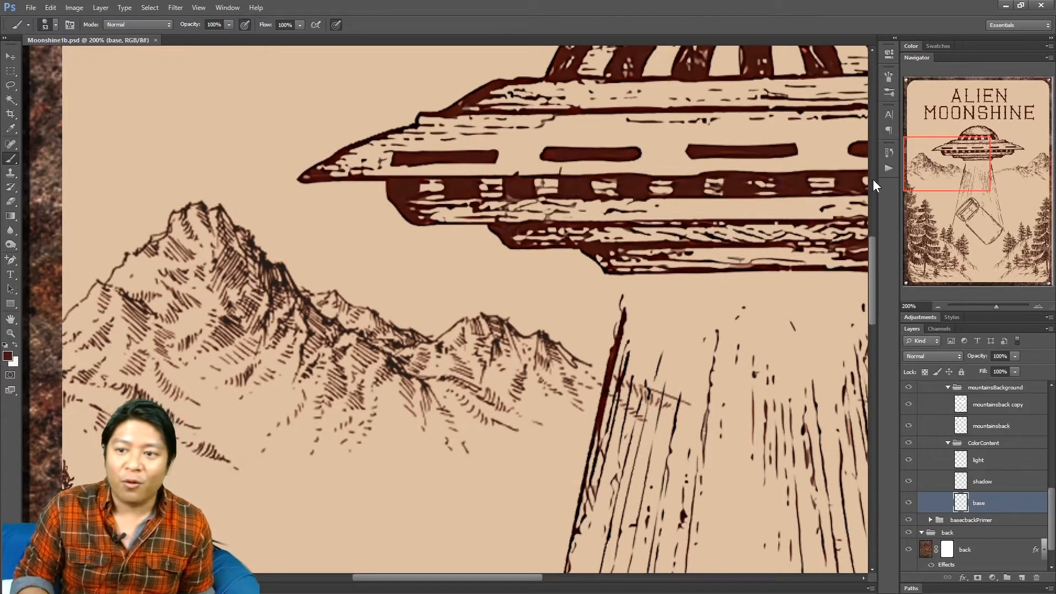
drag(947, 168, 945, 168)
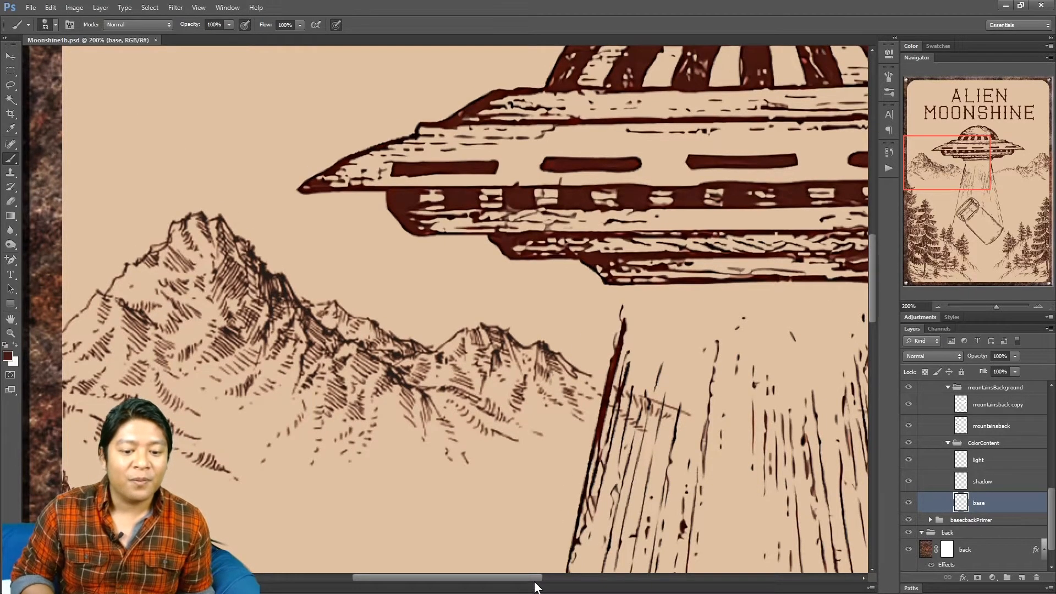
drag(535, 577, 530, 578)
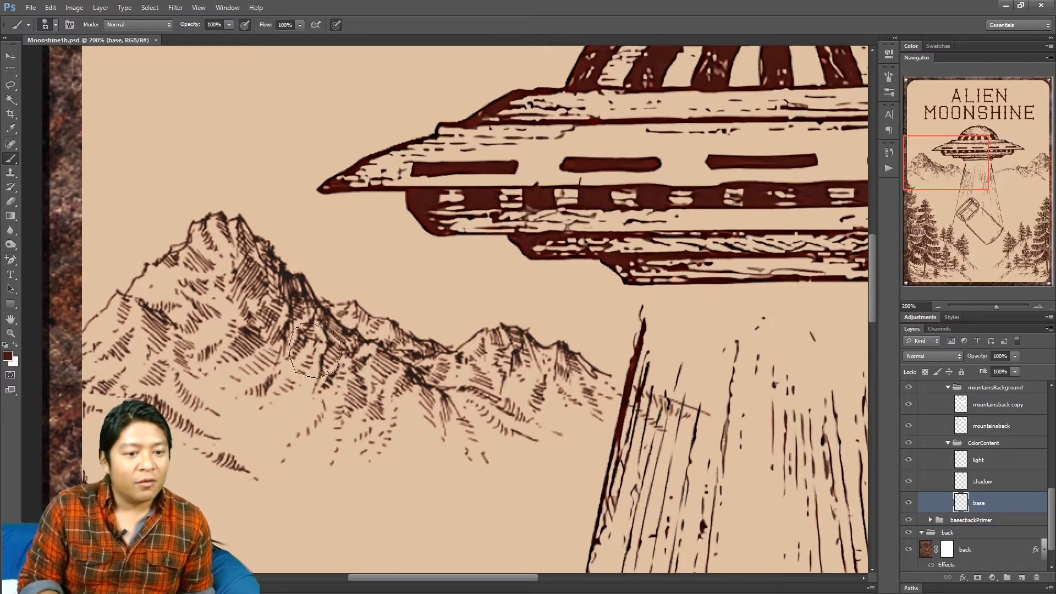
scroll(982, 433, up, 4)
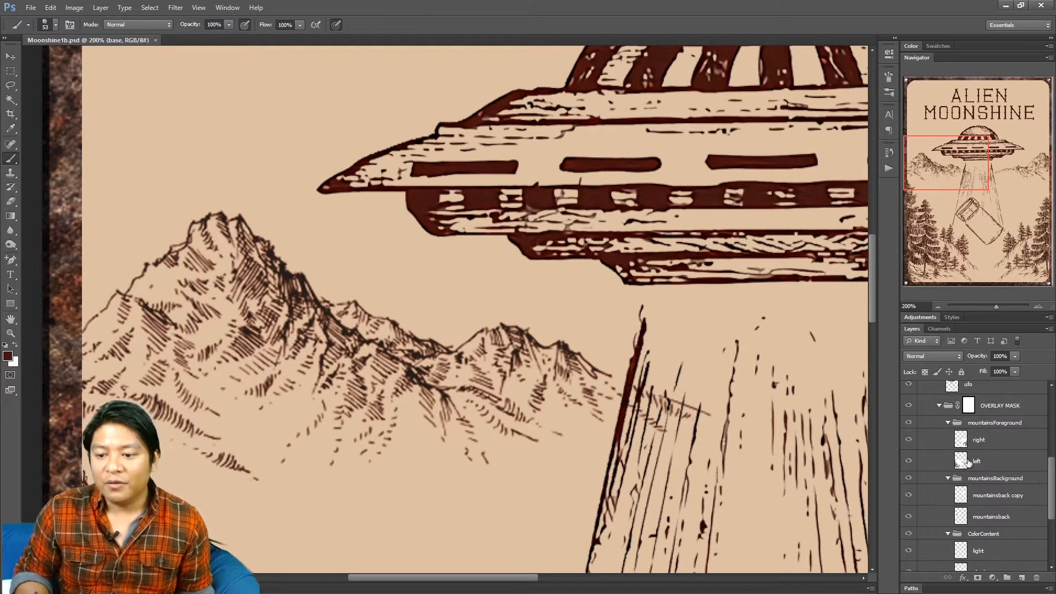
click(968, 516)
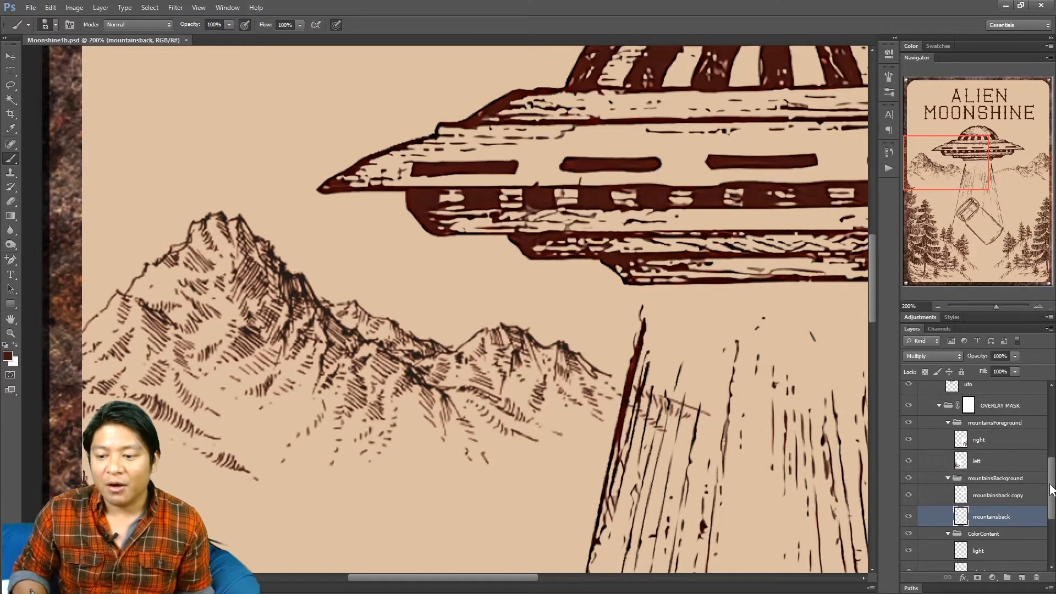
scroll(1021, 506, down, 4)
click(998, 509)
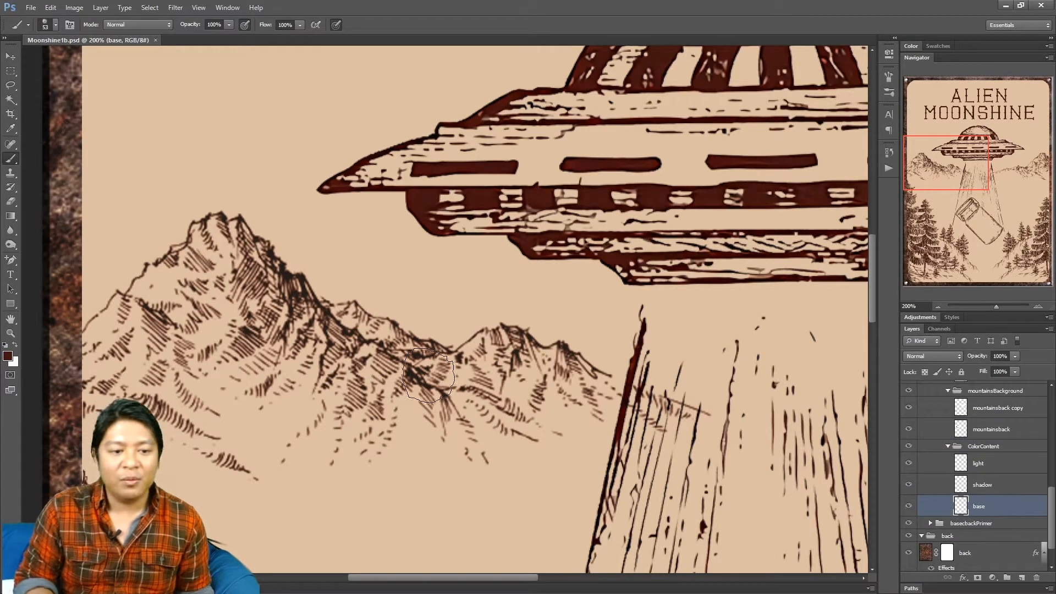
Step: Set the foreground color to the blue-grey 979ca0 for brush painting
click(9, 356)
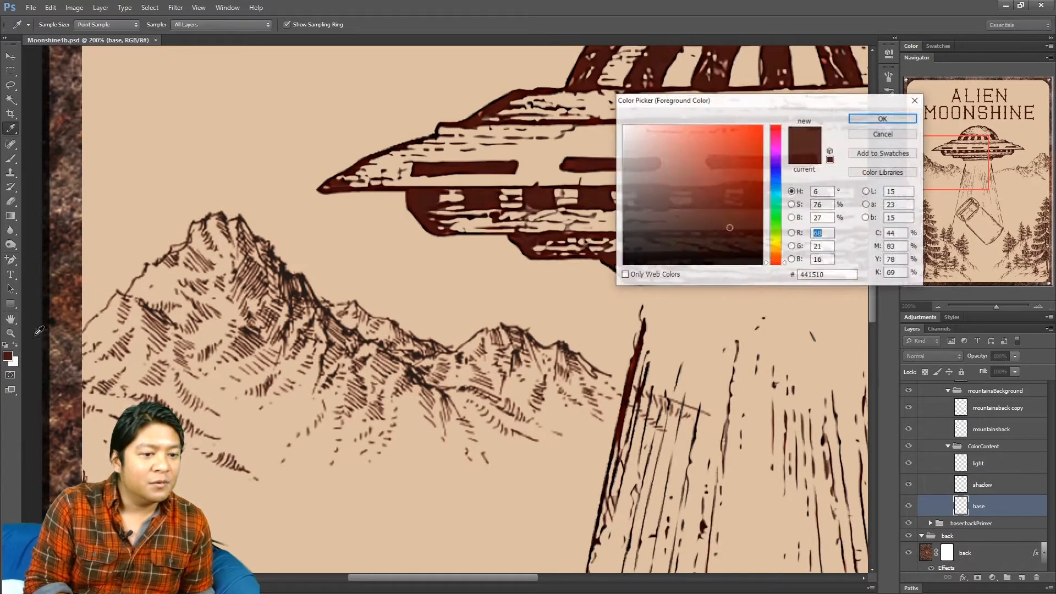
click(633, 187)
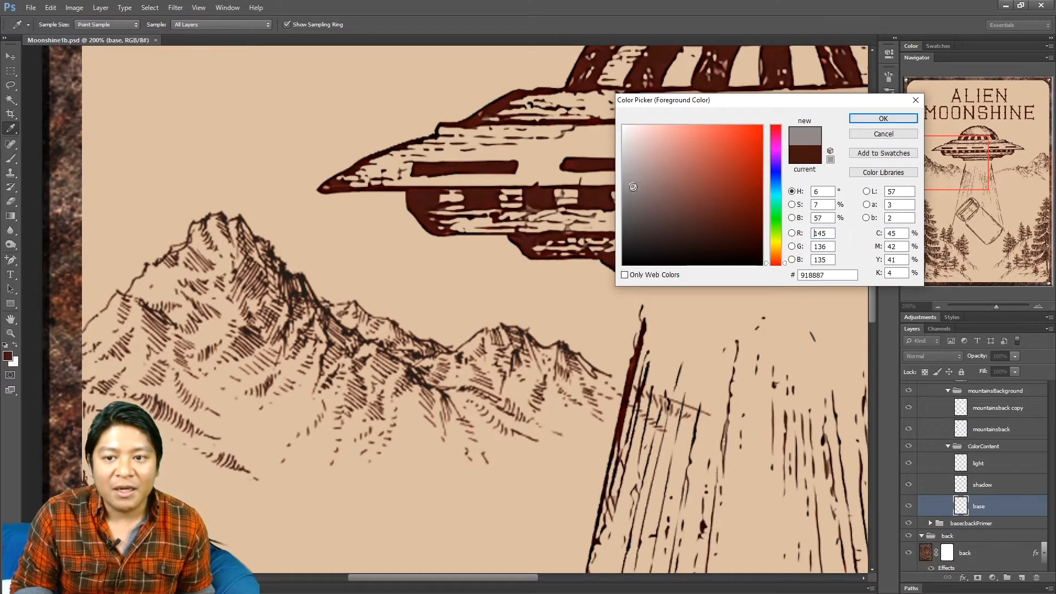
click(780, 187)
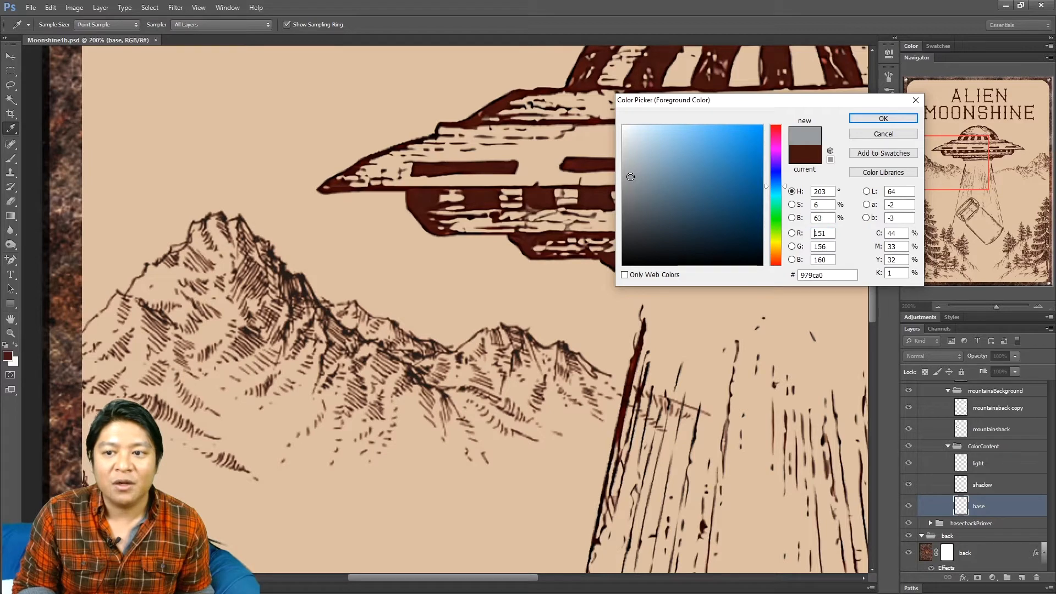
click(883, 118)
key(b)
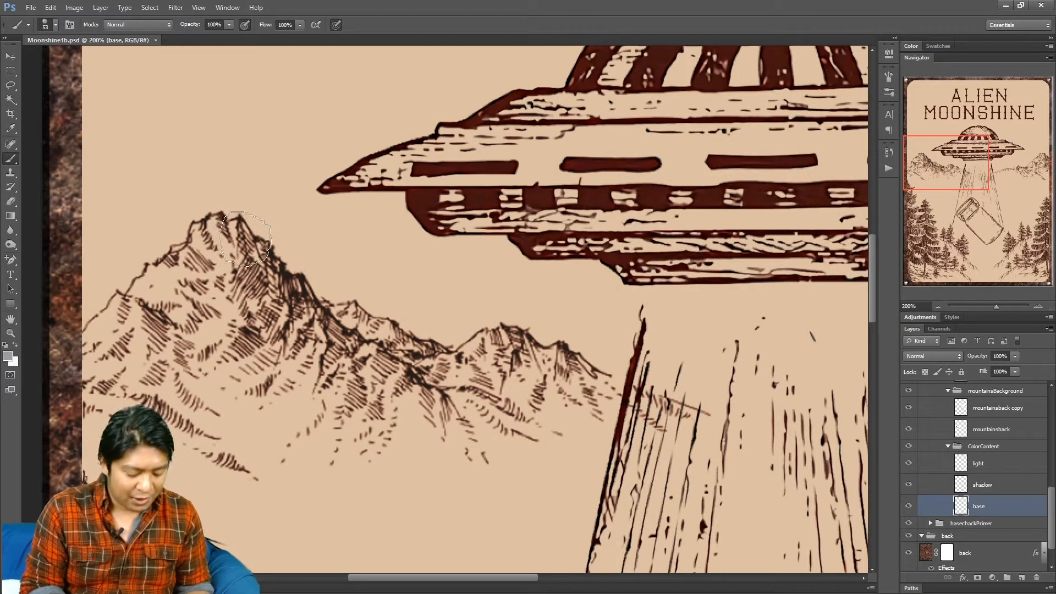
Step: Paint blue-grey over the summit and upper slopes of the tallest peak in the left mountain range
mouse_move(222, 289)
mouse_down()
mouse_move(210, 316)
mouse_move(181, 330)
mouse_move(155, 325)
mouse_move(165, 291)
mouse_move(165, 308)
mouse_move(215, 267)
mouse_move(209, 228)
mouse_move(204, 242)
mouse_move(214, 248)
mouse_up()
key(bracketleft)
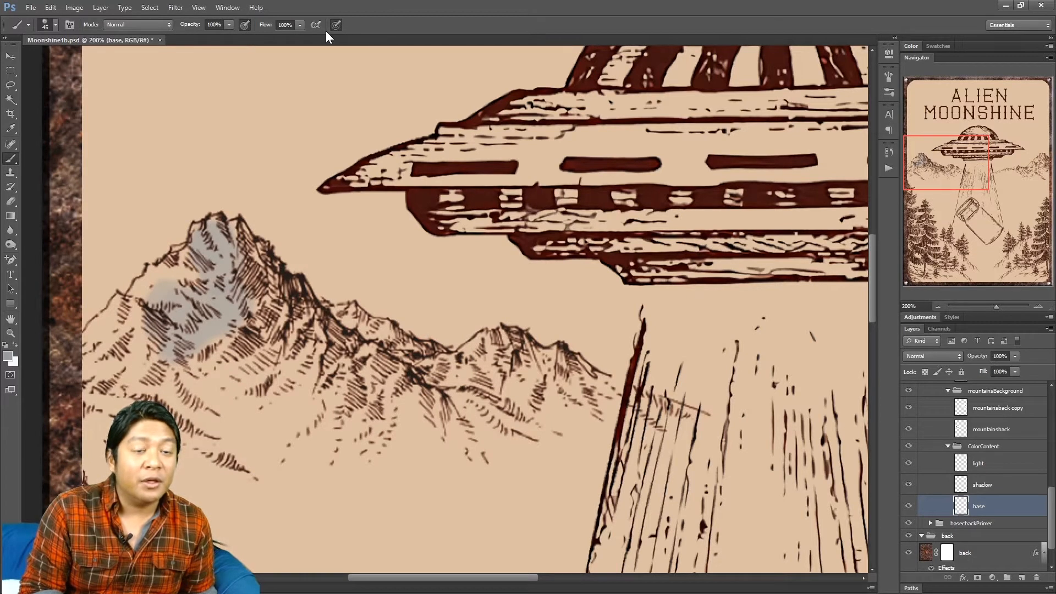
drag(218, 263, 185, 300)
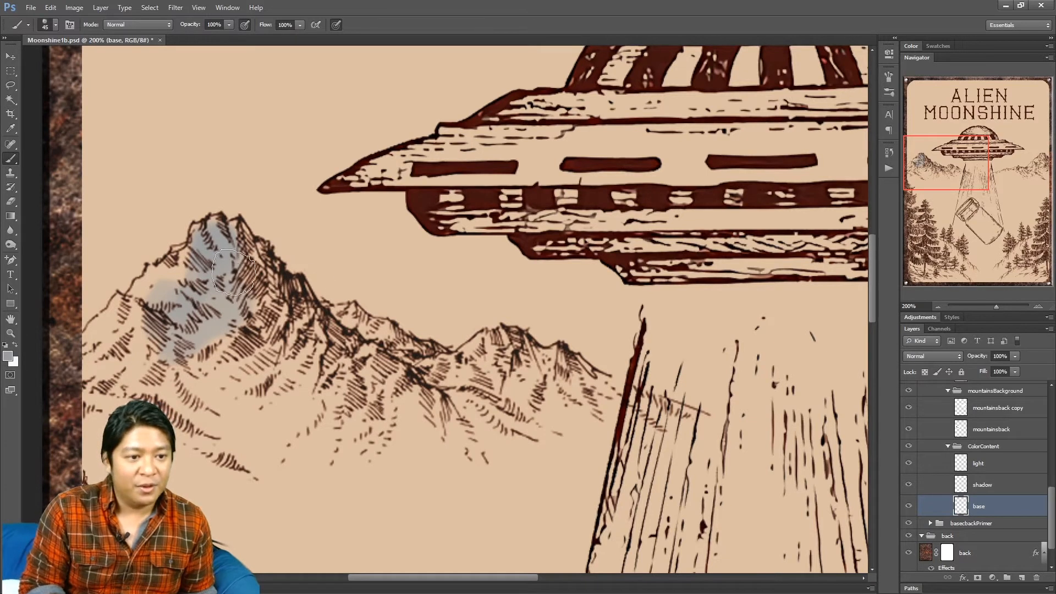
mouse_move(220, 231)
mouse_down()
mouse_move(187, 231)
mouse_move(174, 264)
mouse_move(137, 283)
mouse_move(88, 341)
mouse_move(93, 360)
mouse_move(149, 322)
mouse_up()
mouse_move(242, 286)
mouse_down()
mouse_move(304, 295)
mouse_move(278, 370)
mouse_move(318, 381)
mouse_move(204, 363)
mouse_move(176, 333)
mouse_up()
Step: Enlarge the brush to 70 and extend the blue-grey across the tall left peak's outer slopes and the ridge beside it
key(bracketright)
key(bracketright)
key(bracketright)
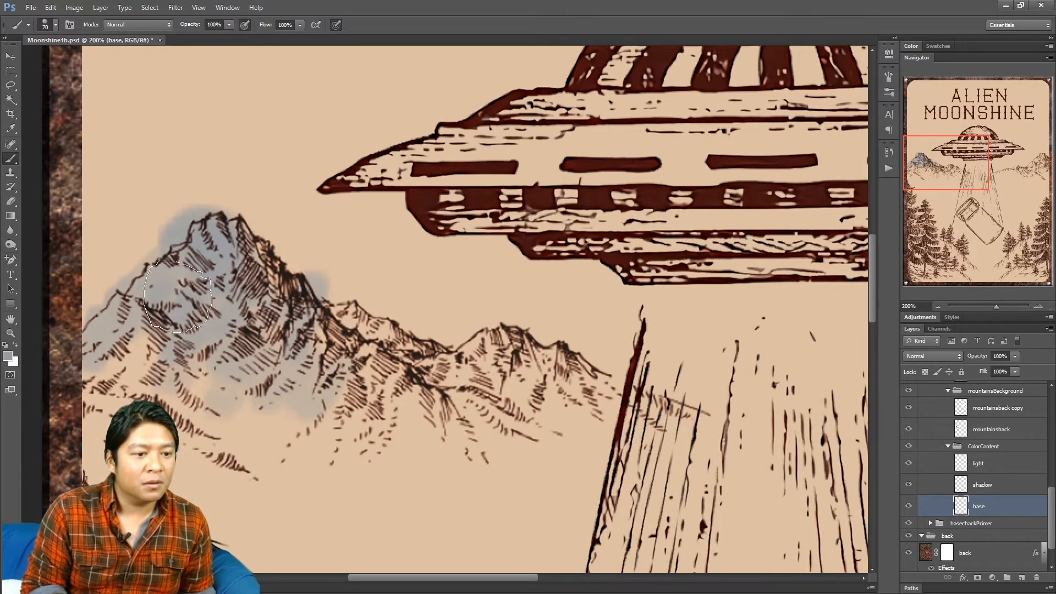
mouse_move(192, 254)
mouse_down()
mouse_move(109, 370)
mouse_move(114, 308)
mouse_move(88, 330)
mouse_up()
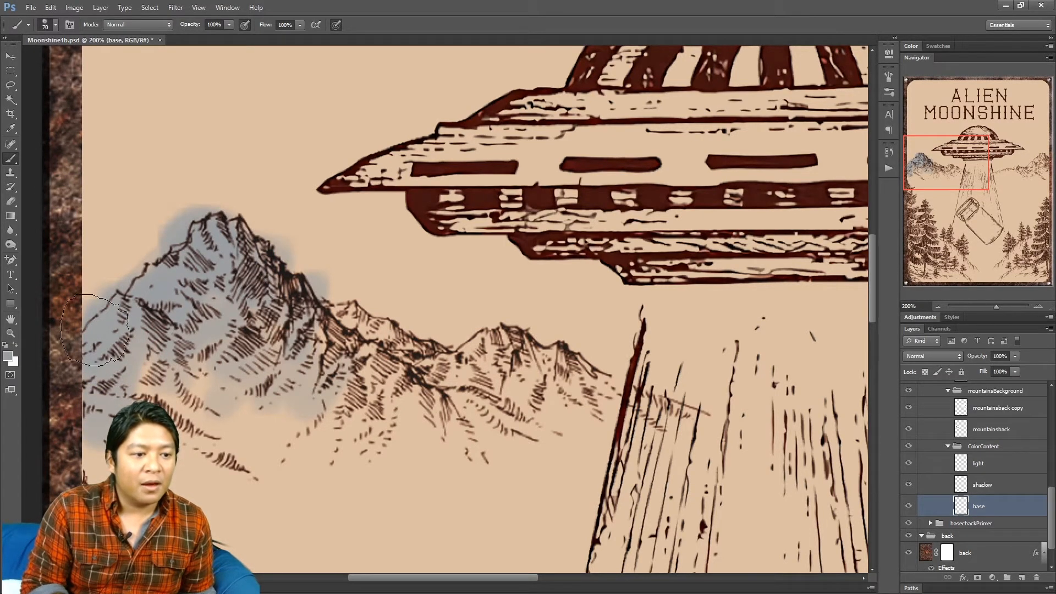
mouse_move(258, 266)
mouse_down()
mouse_move(290, 288)
mouse_move(239, 246)
mouse_move(229, 214)
mouse_move(205, 222)
mouse_move(157, 290)
mouse_move(147, 289)
mouse_move(147, 305)
mouse_move(170, 292)
mouse_move(244, 317)
mouse_move(316, 308)
mouse_move(344, 339)
mouse_move(374, 341)
mouse_move(395, 362)
mouse_move(349, 339)
mouse_move(338, 306)
mouse_move(340, 335)
mouse_move(464, 382)
mouse_move(483, 337)
mouse_move(485, 365)
mouse_move(427, 388)
mouse_move(556, 392)
mouse_move(499, 380)
mouse_up()
Step: Reduce the brush to 40 and fill the gaps along the left range's smaller peaks and connecting ridge
key(bracketleft)
key(bracketleft)
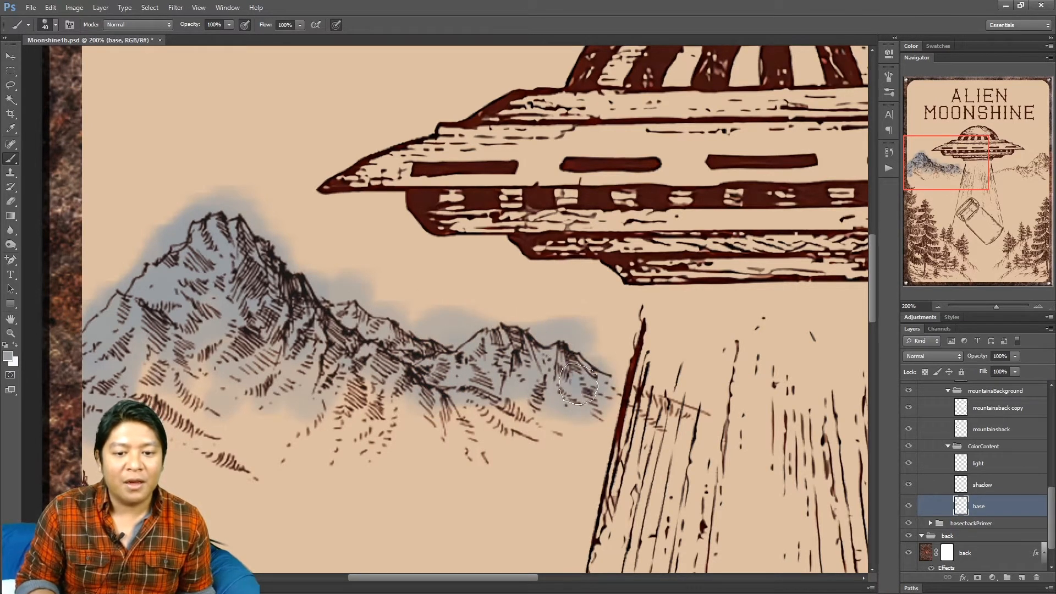
drag(525, 325, 492, 350)
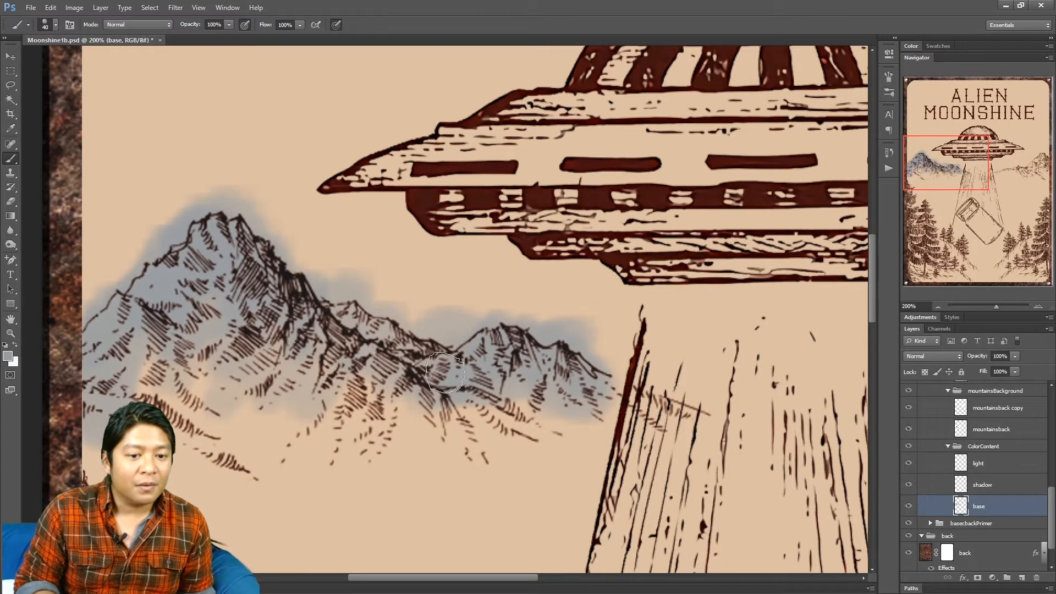
mouse_move(419, 346)
mouse_down()
mouse_move(371, 323)
mouse_move(316, 338)
mouse_up()
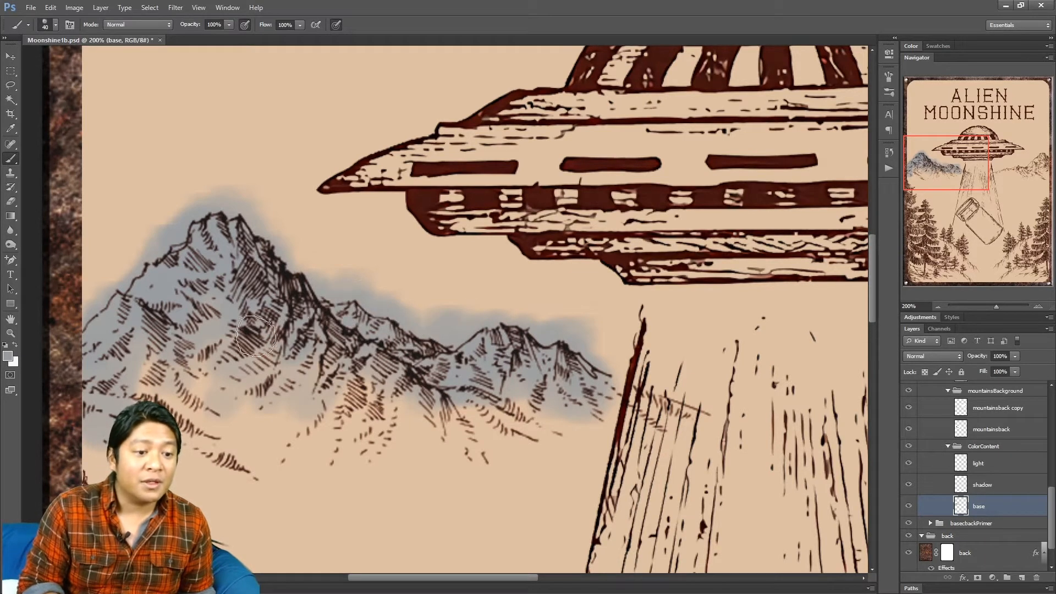
Step: Paint blue-grey over the left range's lower slopes and its tapering end inside the UFO's light beam
key(bracketright)
key(bracketright)
mouse_move(190, 322)
mouse_down()
mouse_move(158, 370)
mouse_move(173, 357)
mouse_move(124, 320)
mouse_move(112, 344)
mouse_move(169, 349)
mouse_move(224, 412)
mouse_move(300, 390)
mouse_move(255, 368)
mouse_move(251, 354)
mouse_move(198, 435)
mouse_move(179, 437)
mouse_move(295, 406)
mouse_move(341, 355)
mouse_move(297, 325)
mouse_move(335, 353)
mouse_move(277, 429)
mouse_move(253, 429)
mouse_move(320, 439)
mouse_move(403, 399)
mouse_move(411, 410)
mouse_move(479, 397)
mouse_move(503, 449)
mouse_move(540, 439)
mouse_move(541, 377)
mouse_up()
key(bracketright)
key(bracketleft)
key(bracketleft)
key(bracketleft)
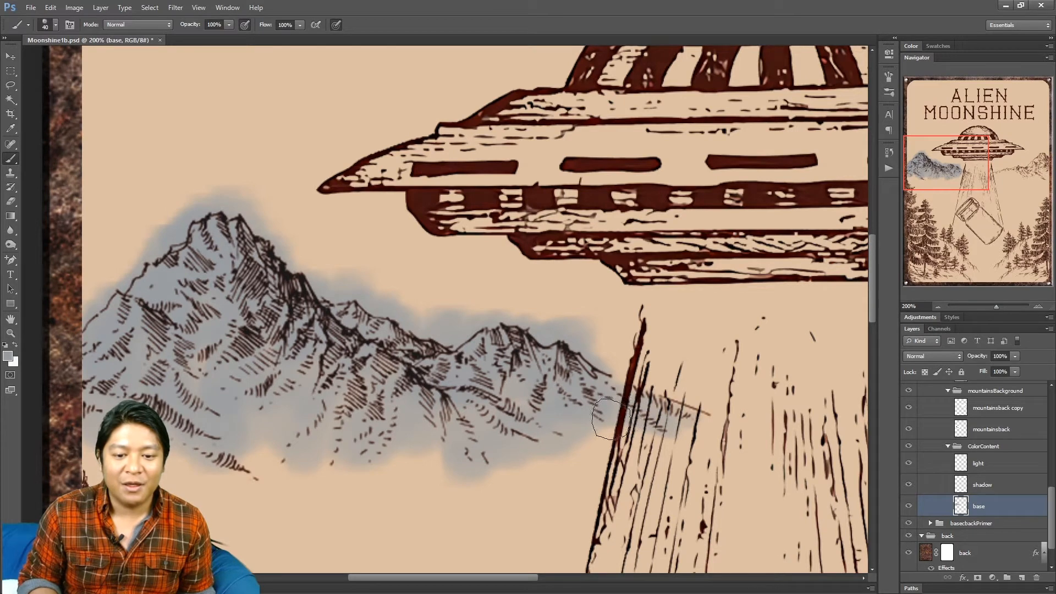
mouse_move(655, 422)
mouse_down()
mouse_move(702, 410)
mouse_move(670, 404)
mouse_move(650, 371)
mouse_move(607, 386)
mouse_up()
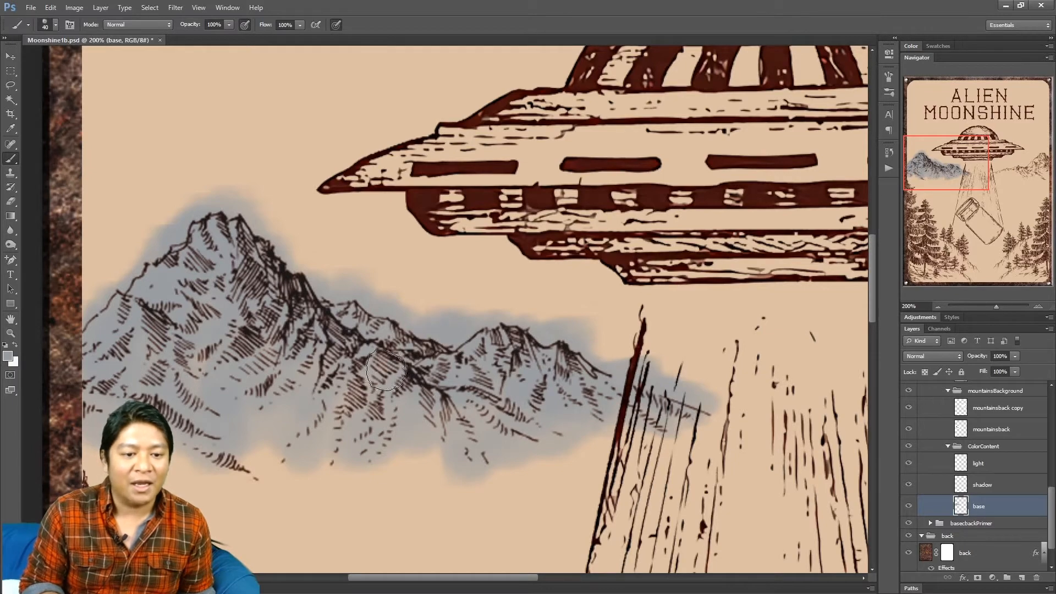
Step: Paint the right mountain range blue-grey with a size 60 brush, from the beam's edge to the tall peak and lower slopes
drag(955, 170, 1017, 178)
key(bracketright)
key(bracketright)
mouse_move(770, 245)
mouse_down()
mouse_move(804, 254)
mouse_move(781, 246)
mouse_move(787, 198)
mouse_move(821, 193)
mouse_move(810, 149)
mouse_move(738, 152)
mouse_move(661, 226)
mouse_move(684, 226)
mouse_move(755, 190)
mouse_move(806, 216)
mouse_move(765, 205)
mouse_move(655, 281)
mouse_move(604, 287)
mouse_move(601, 300)
mouse_move(584, 295)
mouse_move(590, 307)
mouse_move(529, 309)
mouse_move(516, 285)
mouse_move(488, 309)
mouse_move(538, 256)
mouse_move(527, 267)
mouse_move(618, 279)
mouse_move(513, 279)
mouse_move(472, 309)
mouse_move(445, 303)
mouse_move(428, 279)
mouse_move(301, 327)
mouse_up()
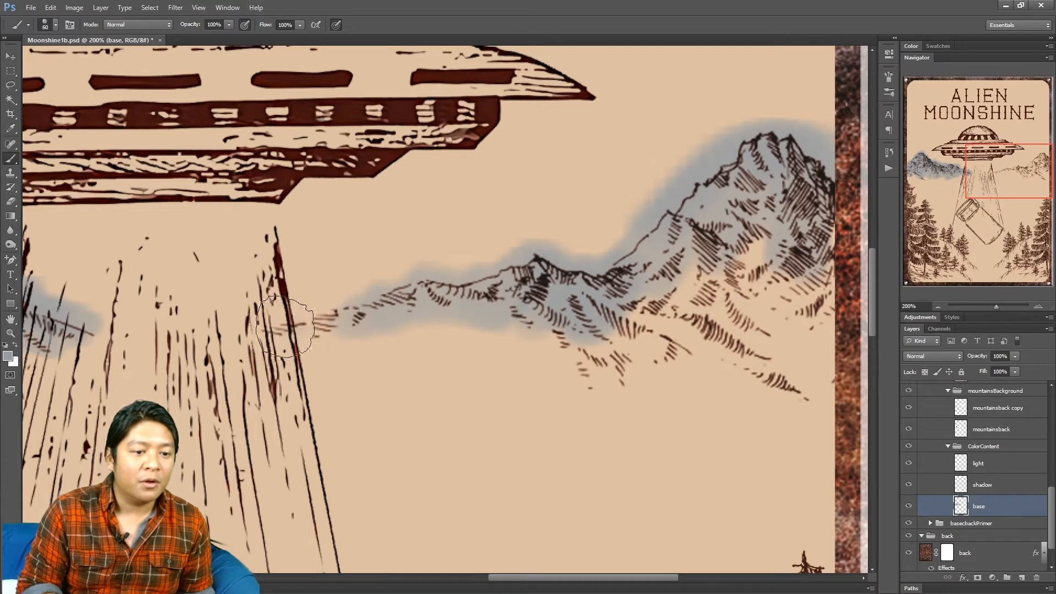
mouse_move(292, 330)
mouse_down()
mouse_move(336, 326)
mouse_move(362, 299)
mouse_move(373, 317)
mouse_up()
mouse_move(434, 307)
mouse_down()
mouse_move(503, 334)
mouse_move(450, 313)
mouse_move(431, 324)
mouse_move(508, 344)
mouse_move(429, 284)
mouse_move(525, 300)
mouse_move(510, 288)
mouse_move(464, 296)
mouse_up()
mouse_move(567, 288)
mouse_down()
mouse_move(580, 324)
mouse_move(536, 323)
mouse_move(571, 331)
mouse_move(629, 372)
mouse_move(566, 332)
mouse_move(563, 316)
mouse_move(610, 350)
mouse_move(633, 351)
mouse_move(539, 314)
mouse_move(527, 351)
mouse_move(571, 390)
mouse_up()
mouse_move(533, 354)
mouse_down()
mouse_move(445, 345)
mouse_move(396, 324)
mouse_move(418, 321)
mouse_move(398, 332)
mouse_move(486, 326)
mouse_move(540, 338)
mouse_move(568, 366)
mouse_move(641, 380)
mouse_move(660, 352)
mouse_move(657, 307)
mouse_move(703, 274)
mouse_move(693, 372)
mouse_move(683, 329)
mouse_move(645, 292)
mouse_move(702, 250)
mouse_move(696, 261)
mouse_move(698, 250)
mouse_move(683, 246)
mouse_move(714, 264)
mouse_move(724, 319)
mouse_move(764, 352)
mouse_move(803, 326)
mouse_move(815, 297)
mouse_move(802, 197)
mouse_move(768, 174)
mouse_move(766, 159)
mouse_move(824, 338)
mouse_move(774, 219)
mouse_move(763, 220)
mouse_move(786, 276)
mouse_move(783, 335)
mouse_move(816, 364)
mouse_move(778, 256)
mouse_up()
mouse_move(822, 357)
mouse_down()
mouse_move(791, 392)
mouse_move(749, 376)
mouse_move(701, 337)
mouse_move(716, 325)
mouse_move(823, 387)
mouse_move(723, 336)
mouse_up()
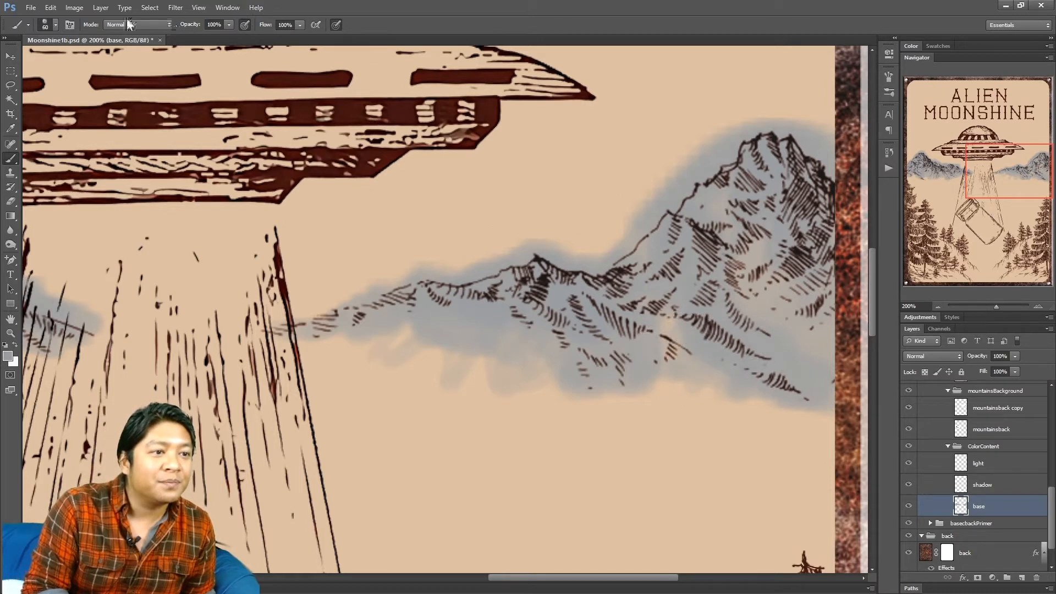
Step: Try the mountains' blue-grey across the middle band of the flying saucer
drag(1007, 178, 977, 168)
click(938, 306)
click(1038, 308)
click(939, 307)
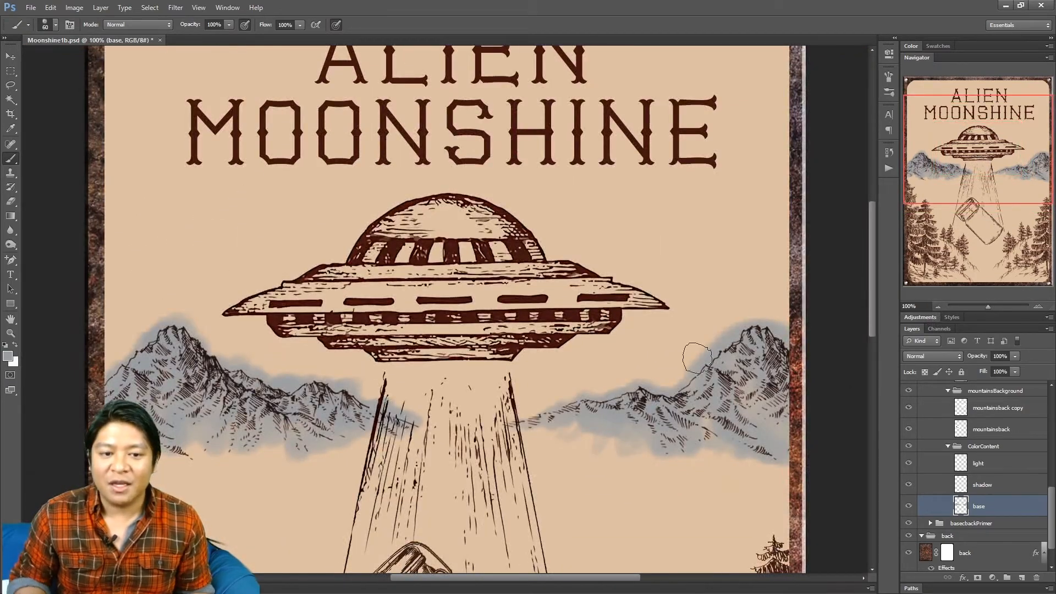
mouse_move(463, 269)
mouse_down()
mouse_move(436, 289)
mouse_move(479, 300)
mouse_move(488, 283)
mouse_move(509, 283)
mouse_move(457, 264)
mouse_move(332, 295)
mouse_up()
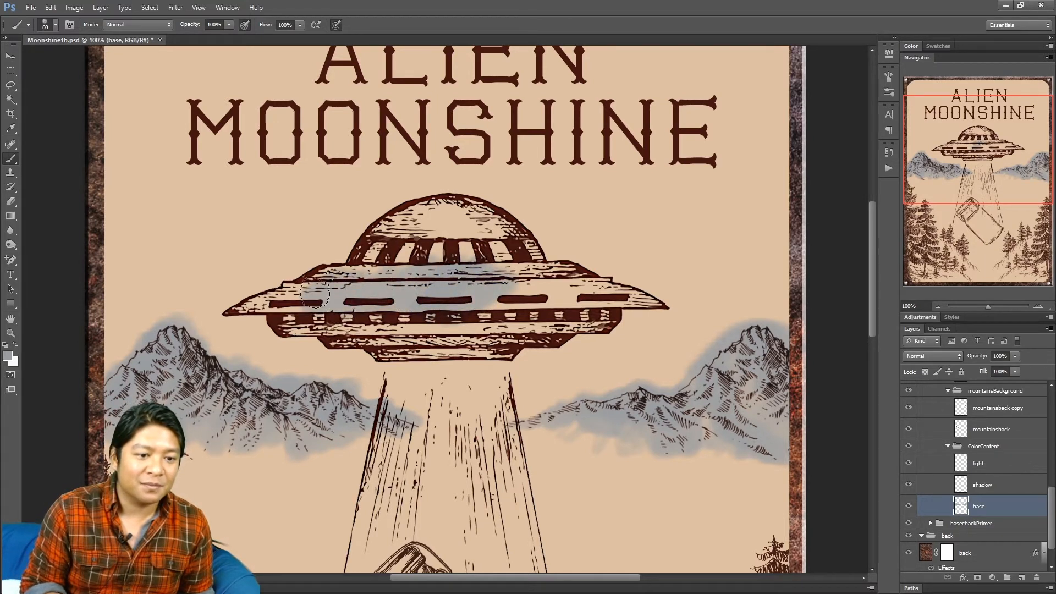
mouse_move(419, 276)
mouse_down()
mouse_move(504, 259)
mouse_move(523, 279)
mouse_move(492, 314)
mouse_move(579, 312)
mouse_move(626, 330)
mouse_up()
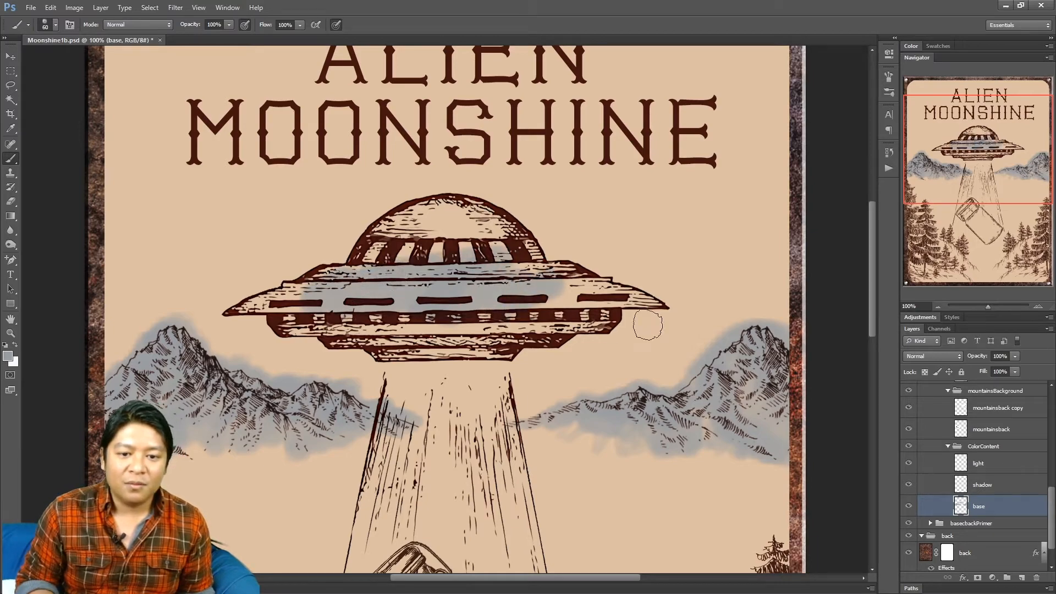
Step: Set the foreground color to the light blue afc3cf for the saucer
click(1040, 308)
drag(960, 149, 954, 172)
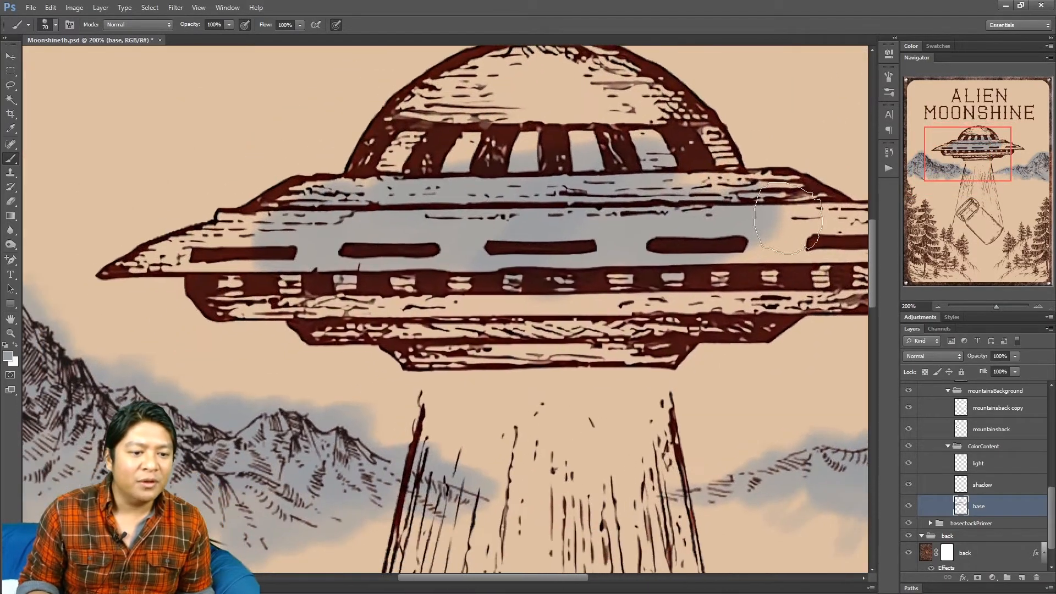
click(8, 356)
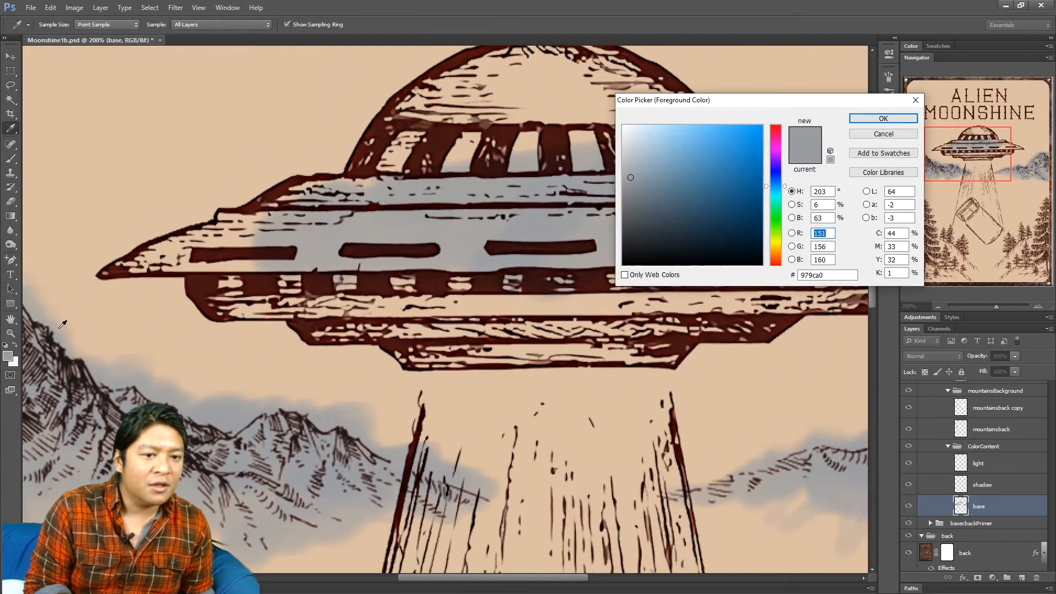
click(640, 157)
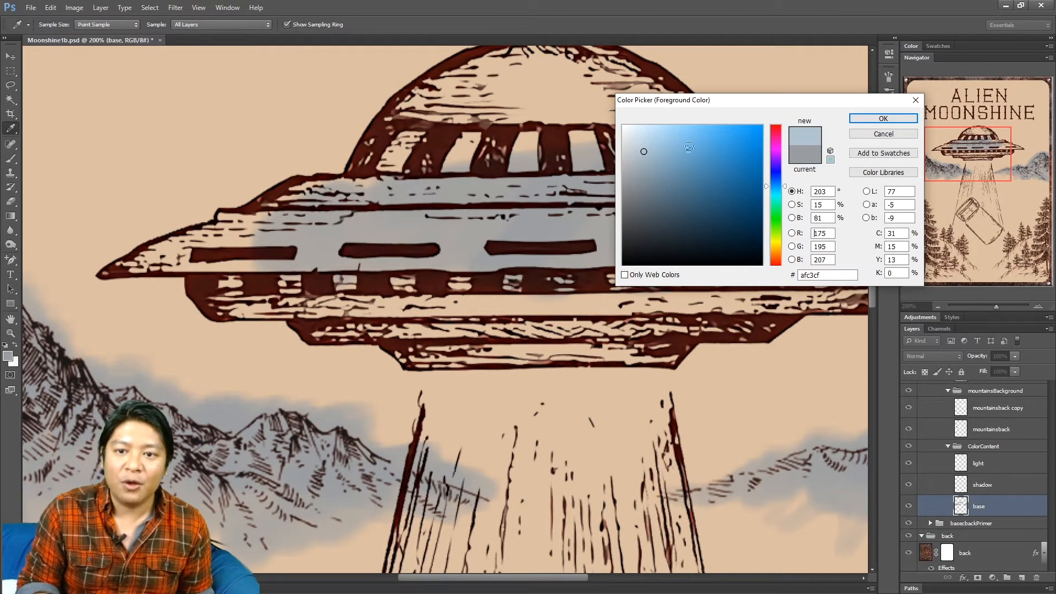
click(875, 118)
Step: Paint light blue over the saucer's hull, underside, rim and dome, reducing the brush to 45 partway through
mouse_move(729, 222)
mouse_down()
mouse_move(667, 250)
mouse_move(719, 276)
mouse_move(550, 280)
mouse_move(529, 267)
mouse_move(277, 289)
mouse_move(269, 277)
mouse_up()
key(bracketleft)
key(bracketleft)
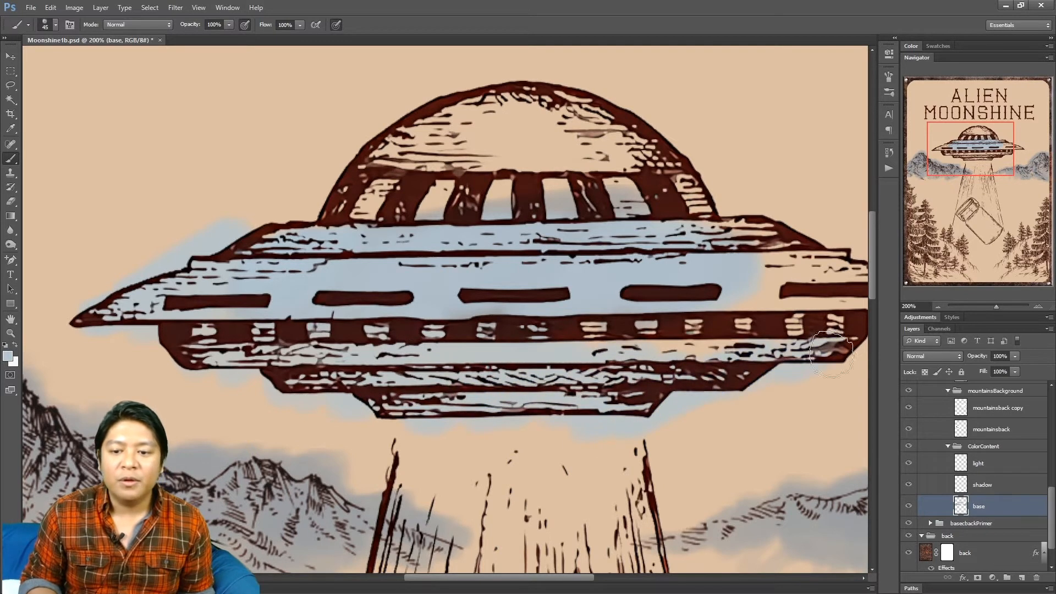
drag(977, 151, 987, 145)
mouse_move(616, 246)
mouse_down()
mouse_move(568, 234)
mouse_move(595, 235)
mouse_up()
mouse_move(563, 179)
mouse_down()
mouse_move(478, 184)
mouse_move(413, 167)
mouse_move(379, 174)
mouse_move(392, 152)
mouse_move(373, 150)
mouse_move(303, 191)
mouse_move(240, 283)
mouse_move(204, 305)
mouse_move(186, 285)
mouse_up()
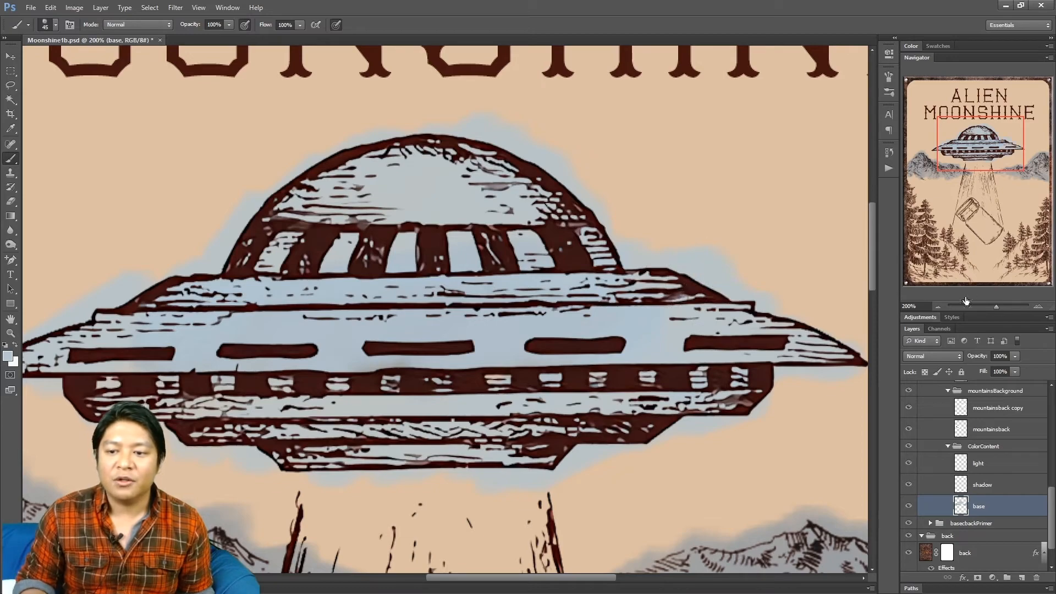
Step: Examine the saucer and mountain base colors on the whole poster and up close
click(937, 306)
click(938, 306)
click(937, 306)
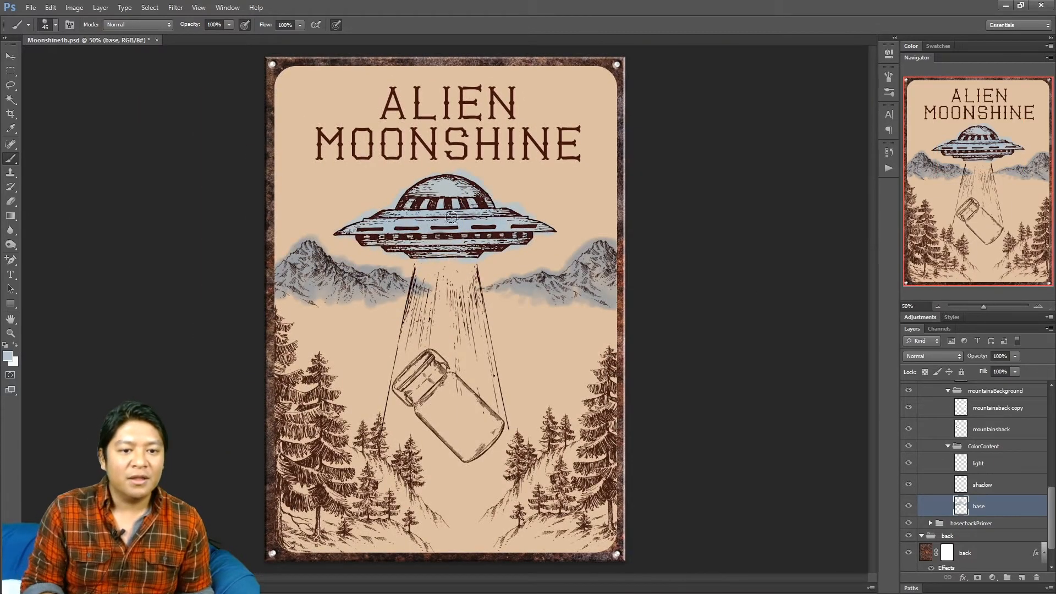
click(1039, 305)
click(1039, 306)
click(1039, 306)
drag(986, 179, 962, 155)
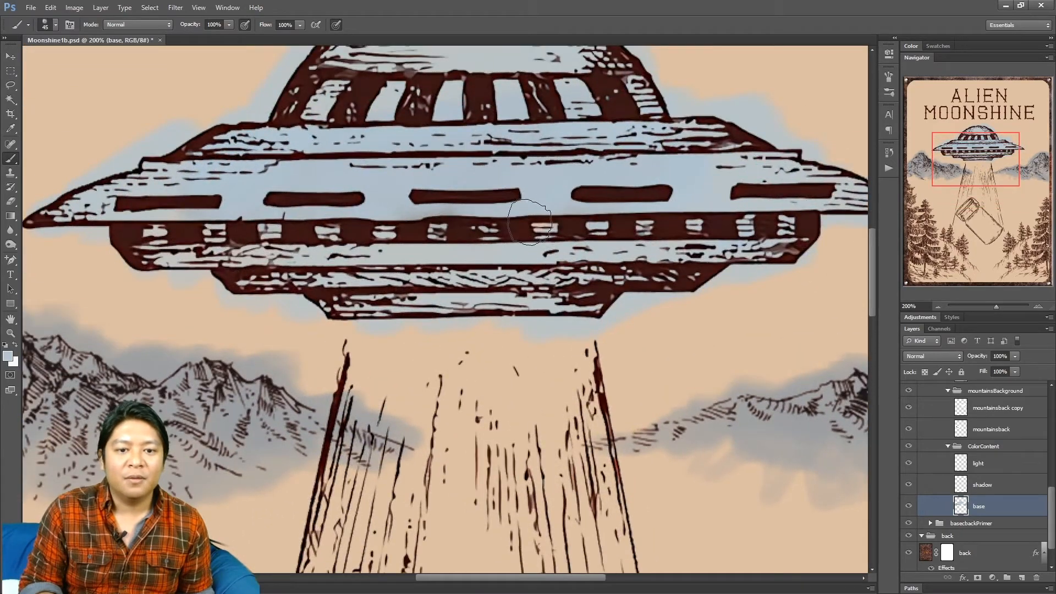
Step: Set the foreground color to the brown 8d6c4f for the hillsides in the poster's lower half
drag(962, 172, 934, 273)
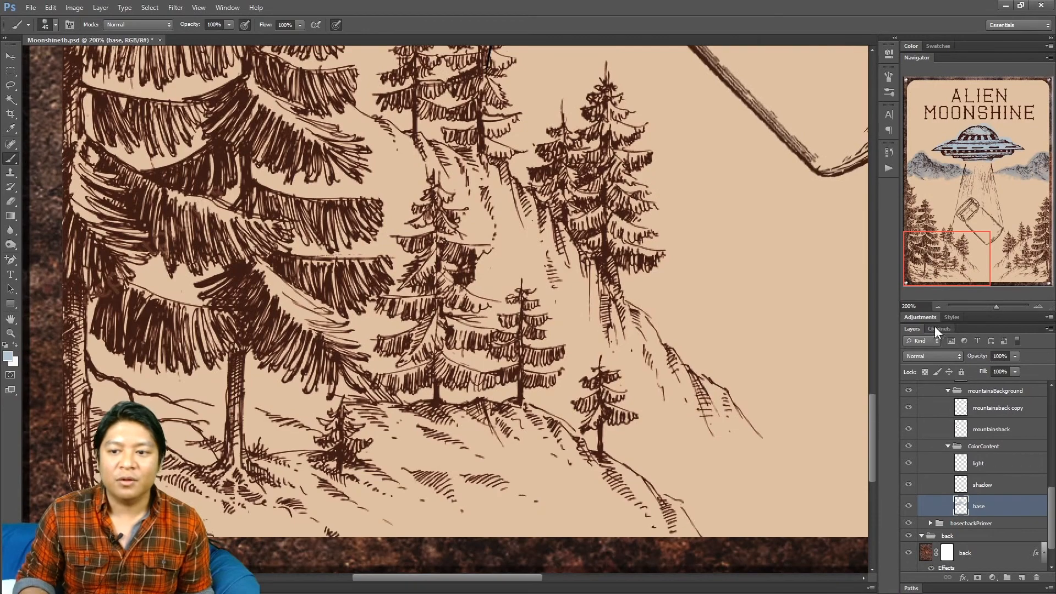
click(938, 306)
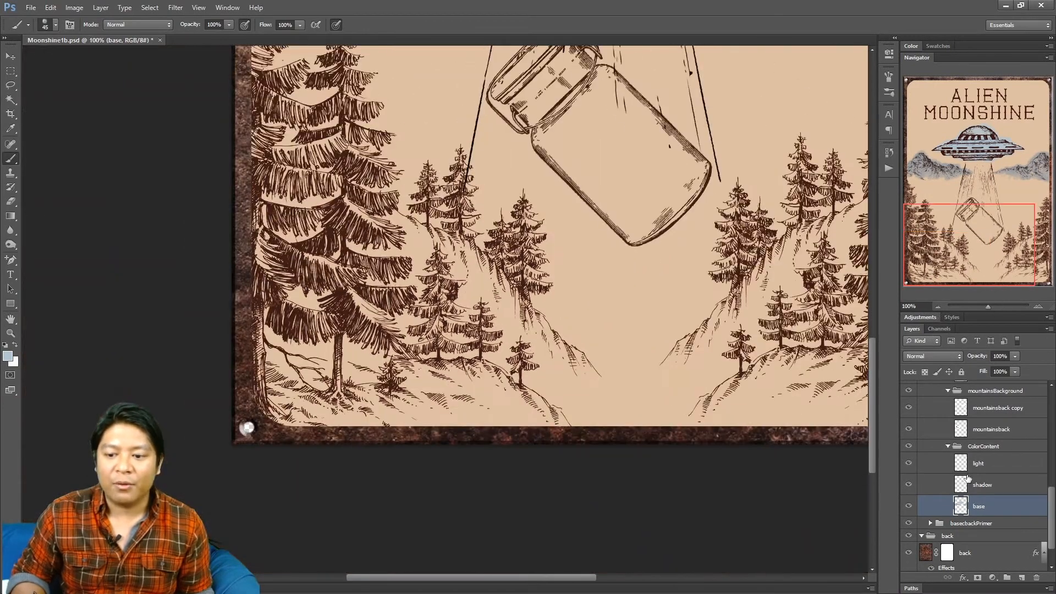
click(967, 235)
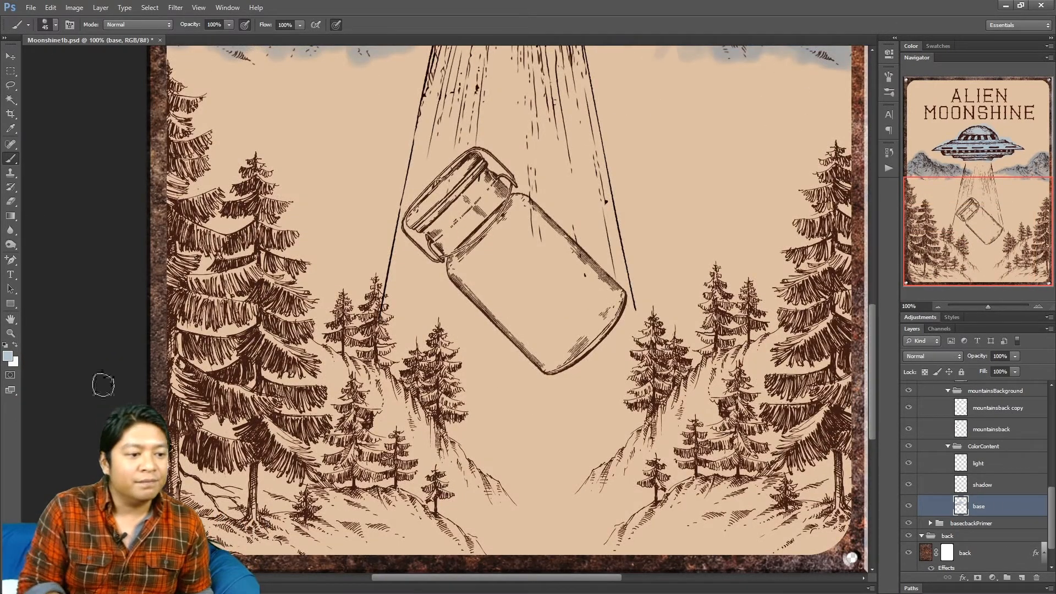
click(8, 357)
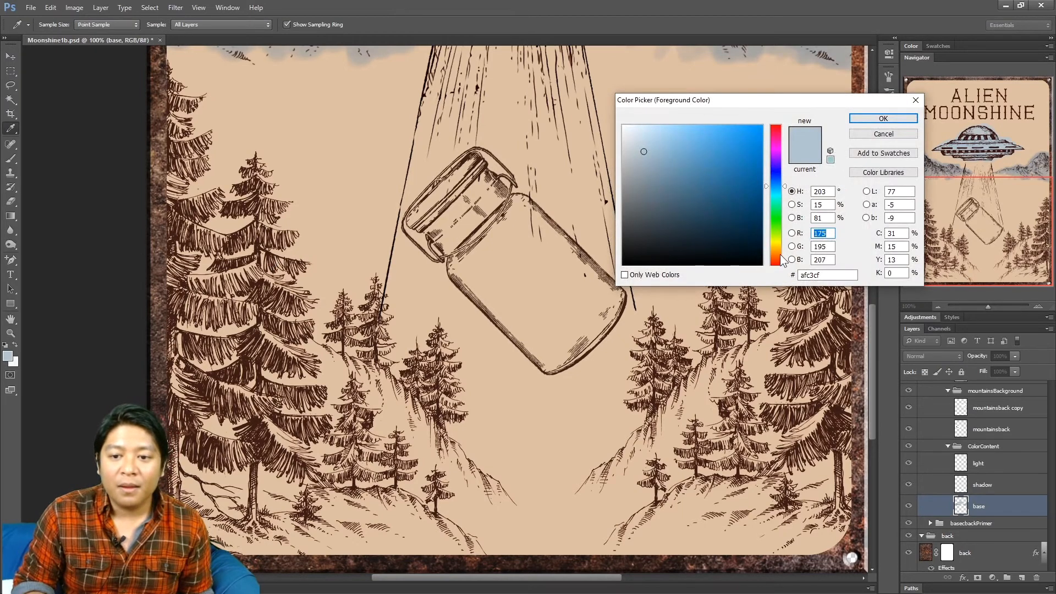
click(780, 255)
click(705, 185)
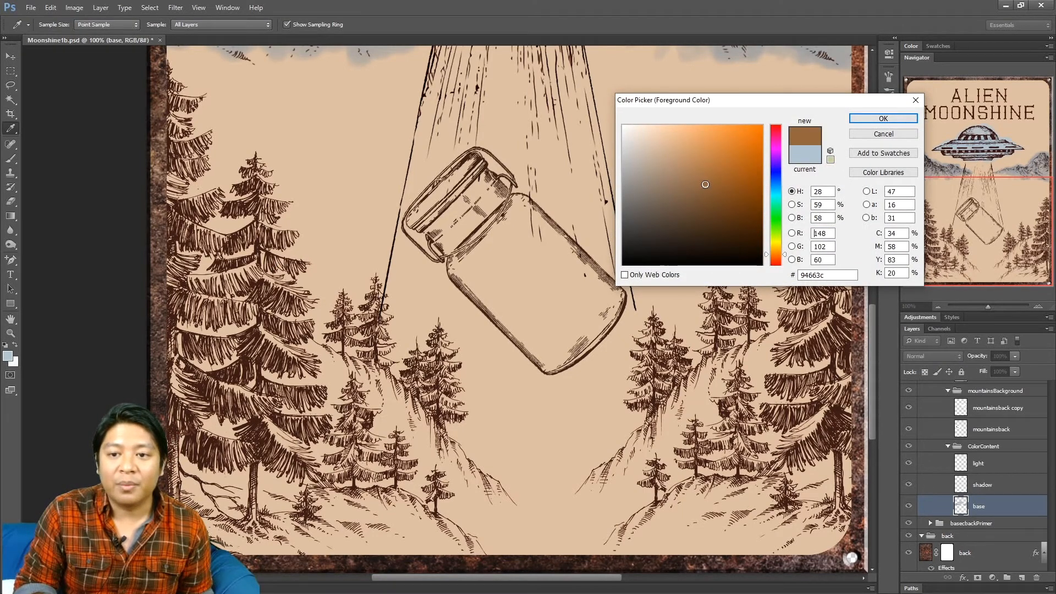
drag(707, 187, 713, 195)
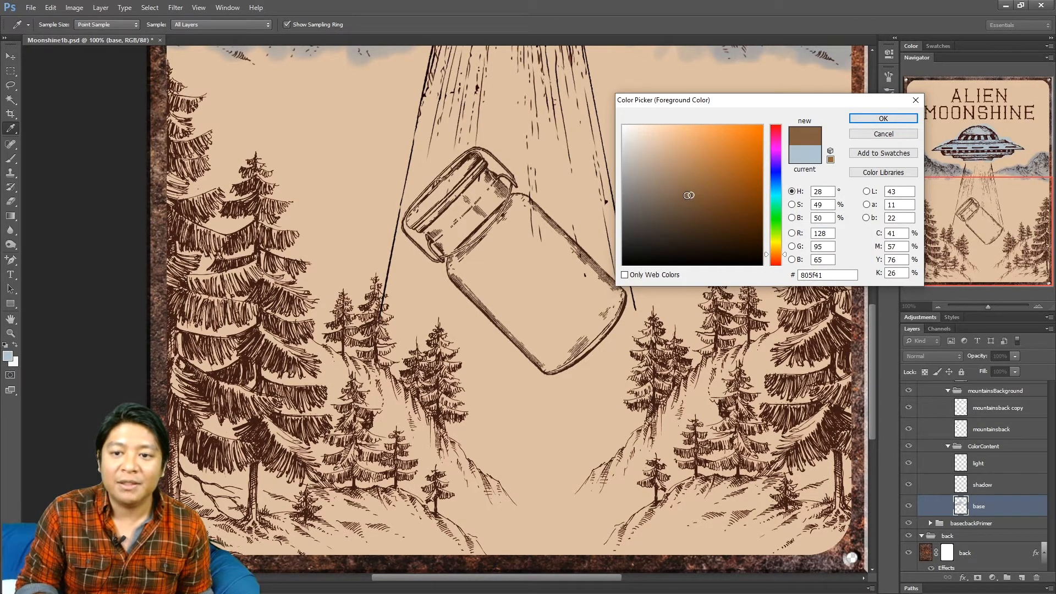
click(685, 188)
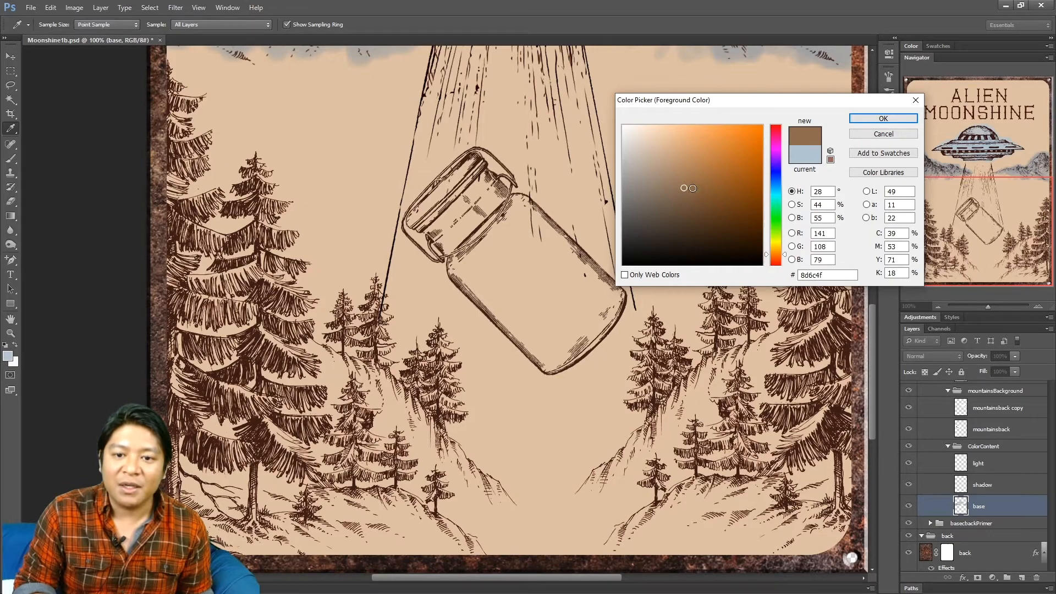
click(880, 119)
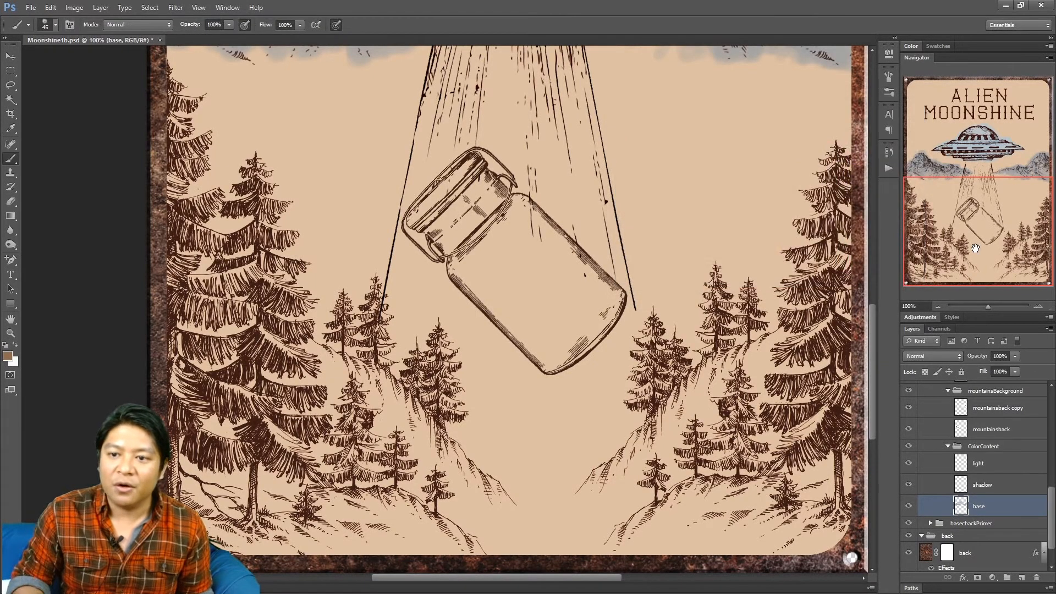
Step: Paint brown over the upper part of the left hillside, behind the large pine and below the small trees
click(1039, 308)
drag(984, 223, 966, 242)
mouse_move(347, 187)
mouse_down()
mouse_move(336, 204)
mouse_move(352, 193)
mouse_move(421, 254)
mouse_up()
mouse_move(308, 178)
mouse_down()
mouse_move(353, 217)
mouse_move(389, 223)
mouse_move(401, 206)
mouse_move(379, 217)
mouse_move(316, 171)
mouse_move(307, 203)
mouse_move(207, 268)
mouse_move(270, 215)
mouse_move(279, 194)
mouse_move(224, 213)
mouse_move(185, 207)
mouse_move(155, 194)
mouse_move(140, 164)
mouse_move(106, 173)
mouse_move(94, 148)
mouse_move(207, 174)
mouse_move(226, 194)
mouse_move(155, 196)
mouse_move(129, 224)
mouse_move(147, 276)
mouse_move(338, 241)
mouse_move(392, 249)
mouse_move(415, 229)
mouse_move(465, 249)
mouse_move(429, 243)
mouse_up()
mouse_move(357, 200)
mouse_down()
mouse_move(341, 171)
mouse_move(404, 294)
mouse_move(473, 220)
mouse_move(514, 269)
mouse_up()
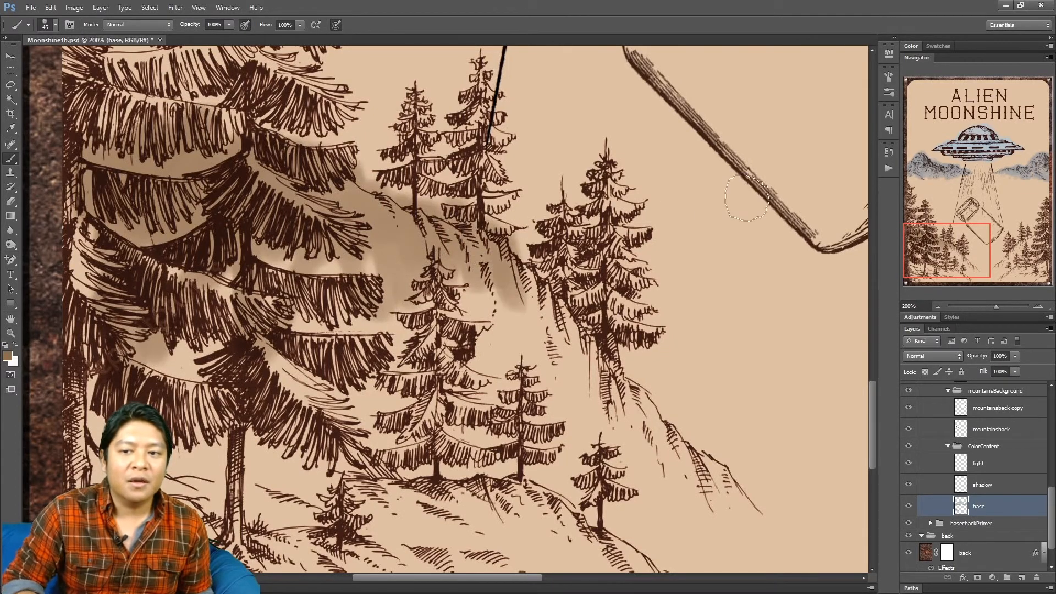
Step: Extend the brown down the rest of the left hillside, behind the middle trees and along its slope to the poster's lower edge
drag(939, 255, 935, 240)
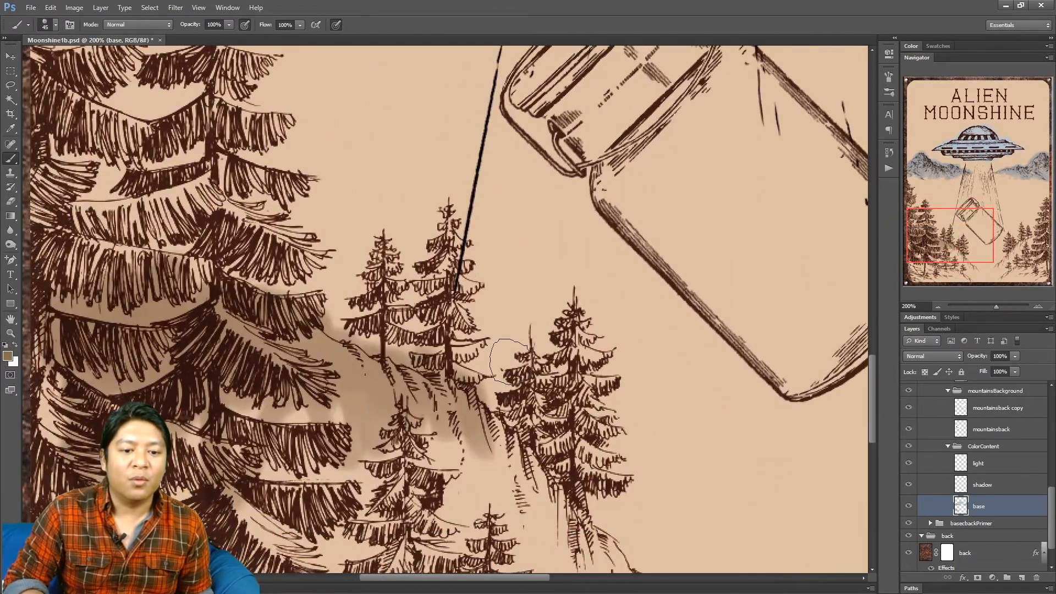
drag(938, 233, 948, 255)
mouse_move(397, 214)
mouse_down()
mouse_move(374, 259)
mouse_move(268, 213)
mouse_move(38, 255)
mouse_move(49, 355)
mouse_move(182, 377)
mouse_move(270, 330)
mouse_move(256, 297)
mouse_move(273, 273)
mouse_move(291, 330)
mouse_move(325, 309)
mouse_move(275, 387)
mouse_move(324, 361)
mouse_move(308, 385)
mouse_move(369, 379)
mouse_move(372, 309)
mouse_move(343, 253)
mouse_move(386, 325)
mouse_move(363, 286)
mouse_move(247, 284)
mouse_up()
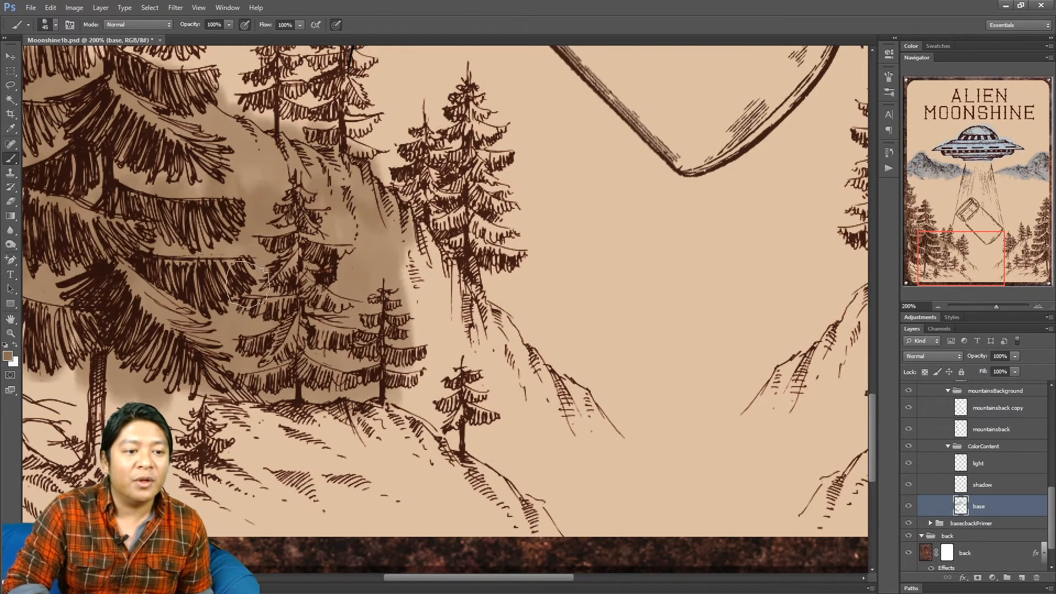
mouse_move(388, 292)
mouse_down()
mouse_move(415, 256)
mouse_move(398, 222)
mouse_move(385, 246)
mouse_move(441, 289)
mouse_move(415, 365)
mouse_move(412, 411)
mouse_move(416, 403)
mouse_move(405, 406)
mouse_move(441, 415)
mouse_move(437, 395)
mouse_move(462, 353)
mouse_move(447, 261)
mouse_move(486, 330)
mouse_move(508, 327)
mouse_move(474, 309)
mouse_move(491, 418)
mouse_move(481, 449)
mouse_move(575, 539)
mouse_move(528, 454)
mouse_move(539, 471)
mouse_move(546, 456)
mouse_move(580, 513)
mouse_move(613, 464)
mouse_move(588, 416)
mouse_move(602, 452)
mouse_move(618, 461)
mouse_move(605, 522)
mouse_move(574, 512)
mouse_move(606, 508)
mouse_move(585, 524)
mouse_move(575, 494)
mouse_move(555, 505)
mouse_move(555, 520)
mouse_move(548, 501)
mouse_move(543, 510)
mouse_move(521, 479)
mouse_move(471, 447)
mouse_move(579, 448)
mouse_move(593, 408)
mouse_move(552, 385)
mouse_up()
mouse_move(575, 423)
mouse_down()
mouse_move(599, 423)
mouse_move(632, 521)
mouse_move(606, 418)
mouse_move(626, 521)
mouse_move(603, 500)
mouse_up()
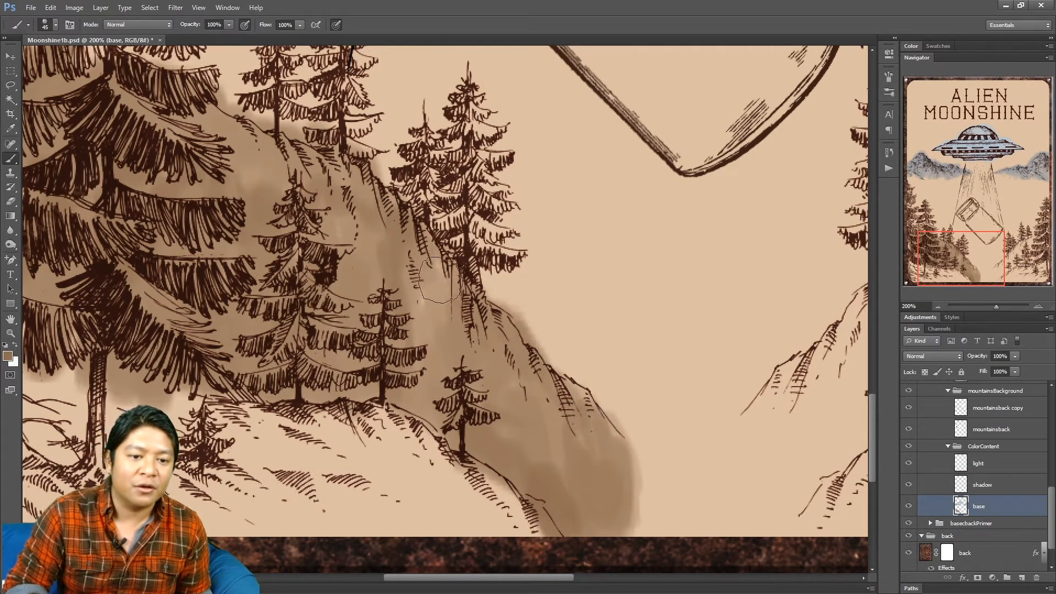
Step: Paint brown along the right hillside's slope, from the poster's lower edge up to the first trees
drag(973, 243, 1011, 243)
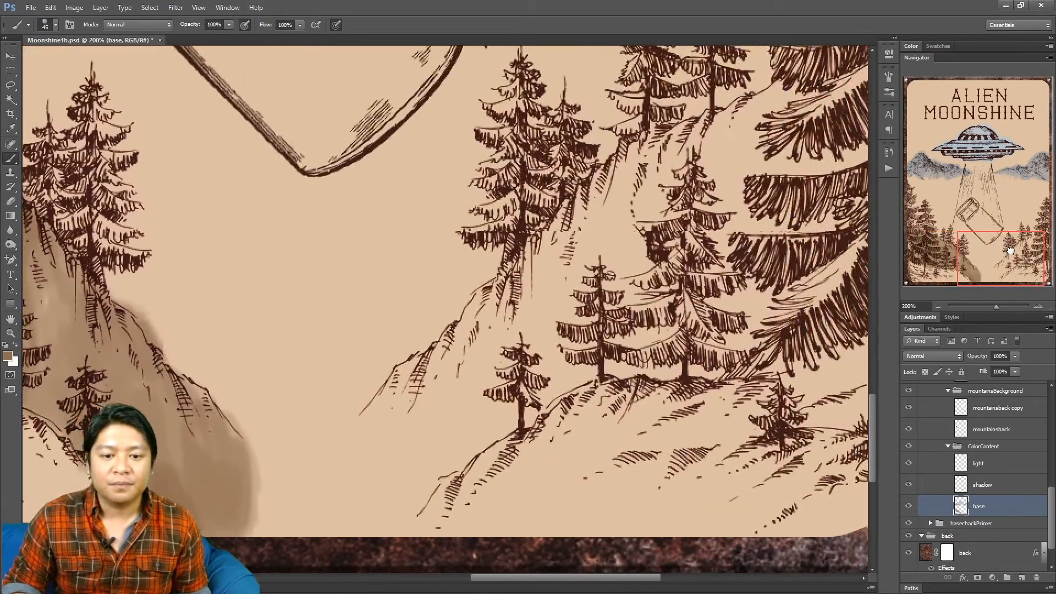
mouse_move(432, 388)
mouse_down()
mouse_move(404, 434)
mouse_move(383, 438)
mouse_move(394, 405)
mouse_move(379, 444)
mouse_move(426, 365)
mouse_move(401, 396)
mouse_move(459, 361)
mouse_move(498, 309)
mouse_up()
mouse_move(491, 318)
mouse_down()
mouse_move(405, 460)
mouse_move(401, 488)
mouse_move(414, 482)
mouse_up()
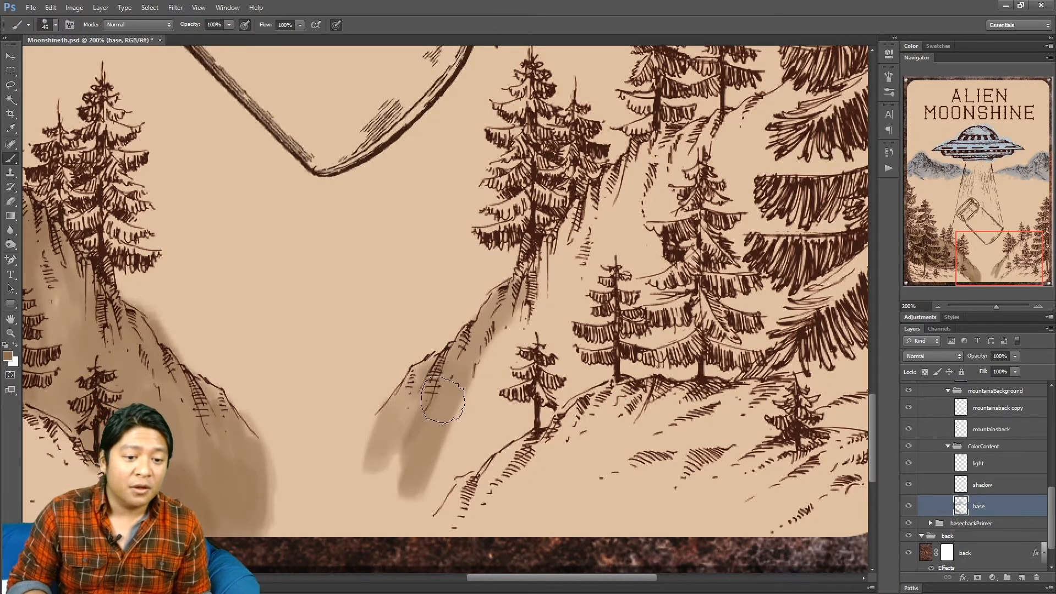
mouse_move(447, 392)
mouse_down()
mouse_move(426, 412)
mouse_move(415, 453)
mouse_move(389, 455)
mouse_up()
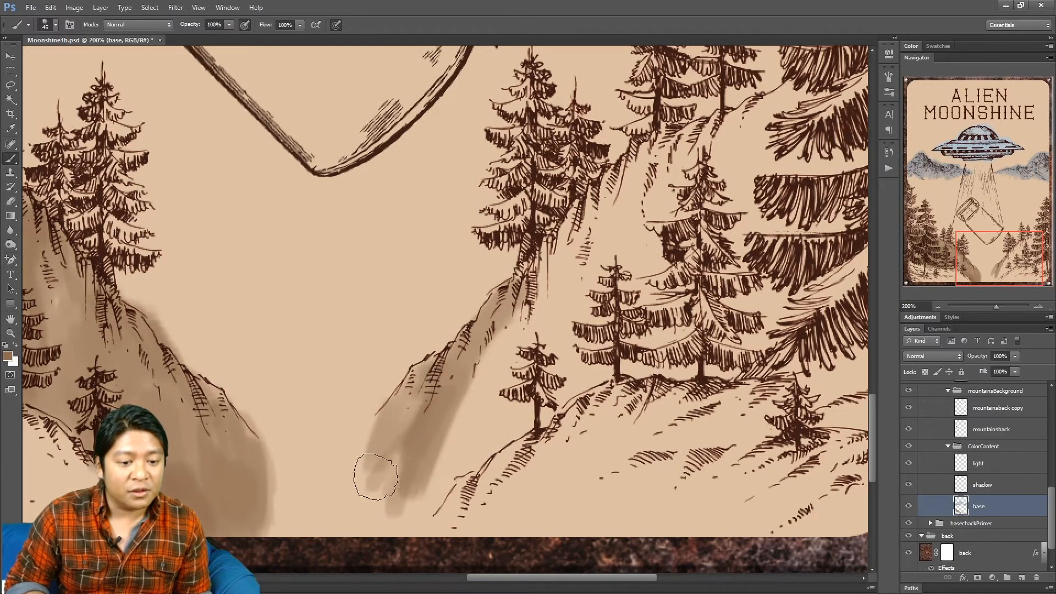
mouse_move(440, 426)
mouse_down()
mouse_move(418, 516)
mouse_move(423, 462)
mouse_move(396, 469)
mouse_move(373, 500)
mouse_move(412, 514)
mouse_move(437, 455)
mouse_move(520, 418)
mouse_move(522, 435)
mouse_move(484, 385)
mouse_move(495, 358)
mouse_move(472, 398)
mouse_move(528, 317)
mouse_move(555, 313)
mouse_move(594, 358)
mouse_move(556, 249)
mouse_move(599, 182)
mouse_move(625, 165)
mouse_move(616, 236)
mouse_move(619, 195)
mouse_move(593, 263)
mouse_move(611, 236)
mouse_up()
Step: Set the brush size to 50 and cover the upper right hillside with brown, including the area behind the large pine
key(bracketright)
key(bracketright)
key(bracketleft)
key(bracketleft)
key(bracketleft)
mouse_move(610, 180)
mouse_down()
mouse_move(635, 213)
mouse_move(645, 194)
mouse_move(635, 238)
mouse_move(670, 210)
mouse_move(648, 176)
mouse_move(665, 140)
mouse_move(638, 164)
mouse_move(717, 129)
mouse_move(685, 149)
mouse_up()
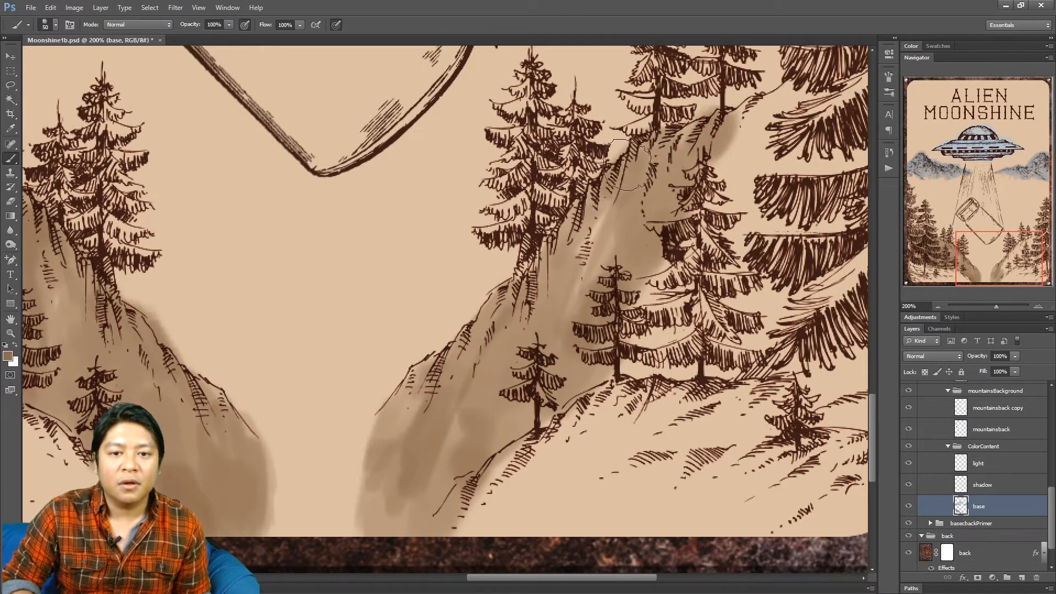
drag(575, 223, 524, 269)
mouse_move(492, 306)
mouse_down()
mouse_move(418, 363)
mouse_move(555, 251)
mouse_up()
mouse_move(638, 157)
mouse_down()
mouse_move(803, 75)
mouse_move(841, 93)
mouse_move(853, 127)
mouse_up()
drag(984, 242, 996, 243)
mouse_move(803, 157)
mouse_down()
mouse_move(818, 122)
mouse_move(686, 203)
mouse_move(646, 216)
mouse_move(675, 237)
mouse_move(766, 238)
mouse_move(790, 329)
mouse_move(786, 294)
mouse_move(740, 236)
mouse_move(743, 205)
mouse_move(728, 213)
mouse_move(744, 213)
mouse_move(775, 251)
mouse_move(836, 258)
mouse_move(799, 471)
mouse_move(824, 484)
mouse_move(777, 427)
mouse_move(775, 383)
mouse_move(749, 397)
mouse_move(773, 328)
mouse_move(715, 385)
mouse_move(740, 357)
mouse_move(742, 284)
mouse_move(721, 284)
mouse_move(718, 220)
mouse_move(674, 199)
mouse_move(653, 289)
mouse_move(678, 300)
mouse_move(689, 372)
mouse_move(668, 413)
mouse_move(619, 459)
mouse_move(600, 459)
mouse_move(582, 431)
mouse_move(577, 394)
mouse_move(635, 300)
mouse_move(675, 324)
mouse_move(681, 291)
mouse_move(631, 276)
mouse_move(595, 317)
mouse_move(539, 428)
mouse_move(513, 441)
mouse_move(582, 316)
mouse_move(612, 291)
mouse_move(641, 216)
mouse_up()
Step: Paint brown over the right foreground mound below the trees, reducing the brush to 25 for the hatched details
drag(996, 254, 997, 269)
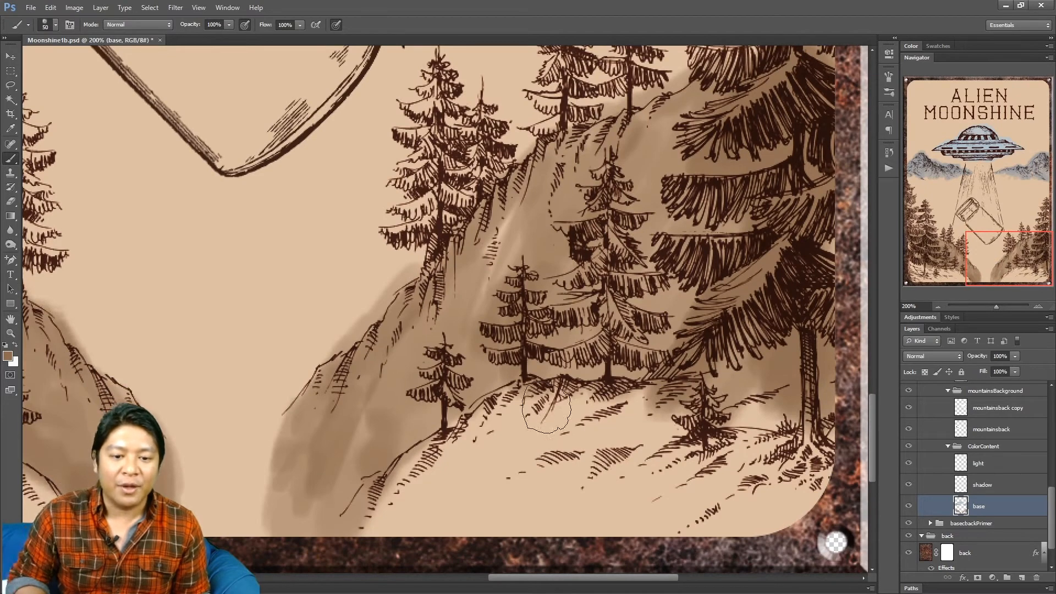
mouse_move(491, 409)
mouse_down()
mouse_move(384, 516)
mouse_move(394, 477)
mouse_up()
mouse_move(443, 445)
mouse_down()
mouse_move(406, 492)
mouse_move(349, 528)
mouse_up()
mouse_move(421, 469)
mouse_down()
mouse_move(525, 409)
mouse_move(608, 386)
mouse_move(658, 398)
mouse_move(687, 438)
mouse_move(804, 472)
mouse_move(740, 539)
mouse_move(758, 510)
mouse_move(800, 479)
mouse_move(766, 460)
mouse_move(698, 531)
mouse_move(646, 531)
mouse_move(664, 518)
mouse_move(639, 532)
mouse_move(666, 506)
mouse_move(603, 522)
mouse_move(582, 541)
mouse_move(636, 521)
mouse_move(593, 547)
mouse_up()
mouse_move(615, 501)
mouse_down()
mouse_move(663, 437)
mouse_move(507, 540)
mouse_move(499, 534)
mouse_move(570, 474)
mouse_move(532, 483)
mouse_up()
drag(633, 437, 555, 467)
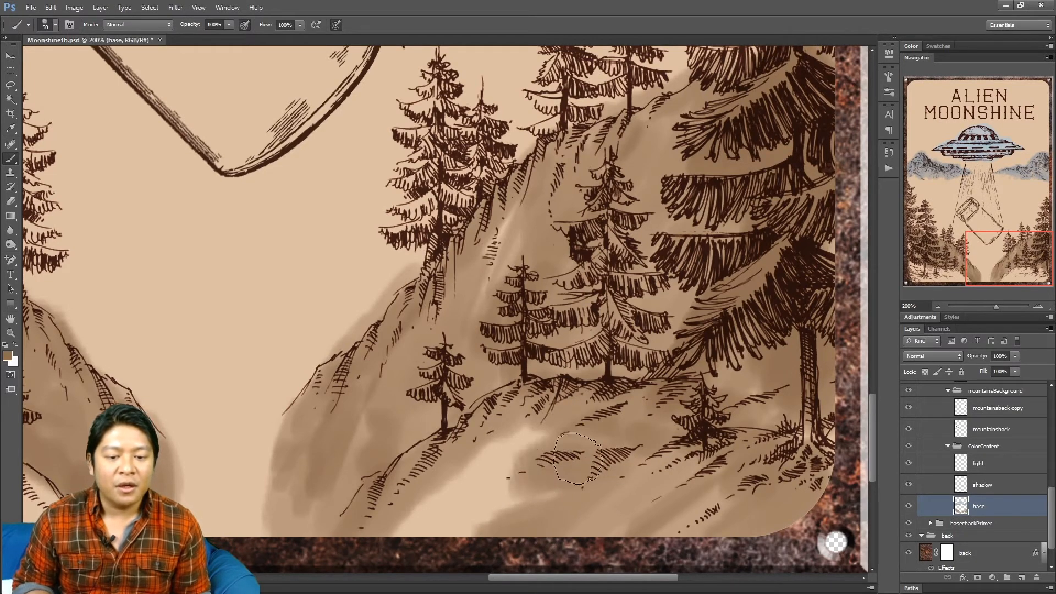
drag(634, 451, 583, 458)
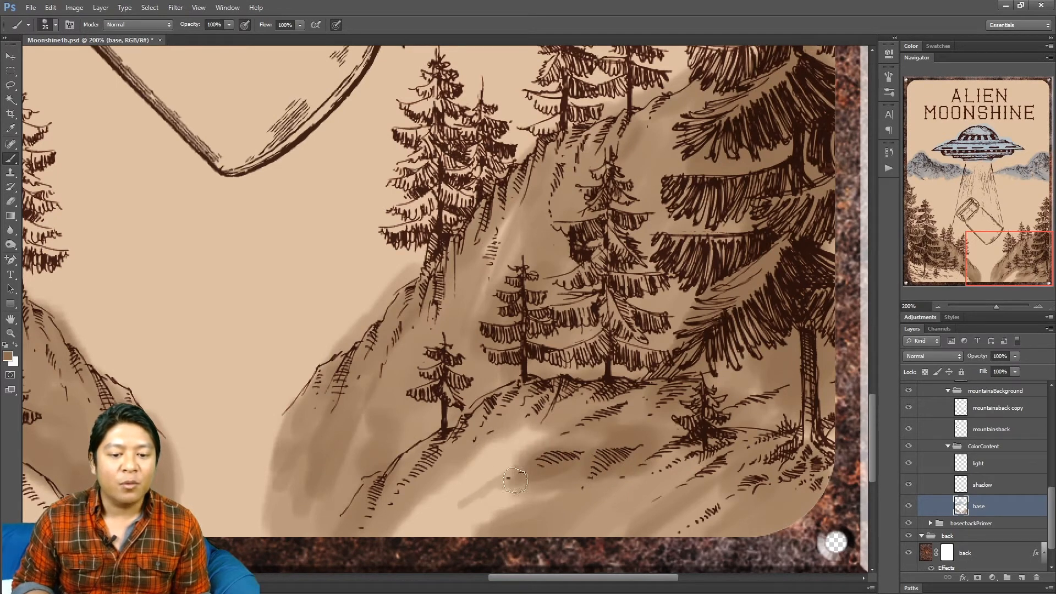
mouse_move(516, 478)
mouse_down()
mouse_move(426, 538)
mouse_move(481, 481)
mouse_move(440, 514)
mouse_up()
Step: Enlarge the brush to 70 and fill the remaining bare areas of the right foreground mound with brown
key(bracketright)
key(bracketright)
key(bracketright)
mouse_move(473, 474)
mouse_down()
mouse_move(451, 508)
mouse_move(412, 529)
mouse_move(511, 440)
mouse_move(525, 468)
mouse_move(453, 550)
mouse_up()
drag(692, 532, 547, 561)
drag(651, 514, 542, 515)
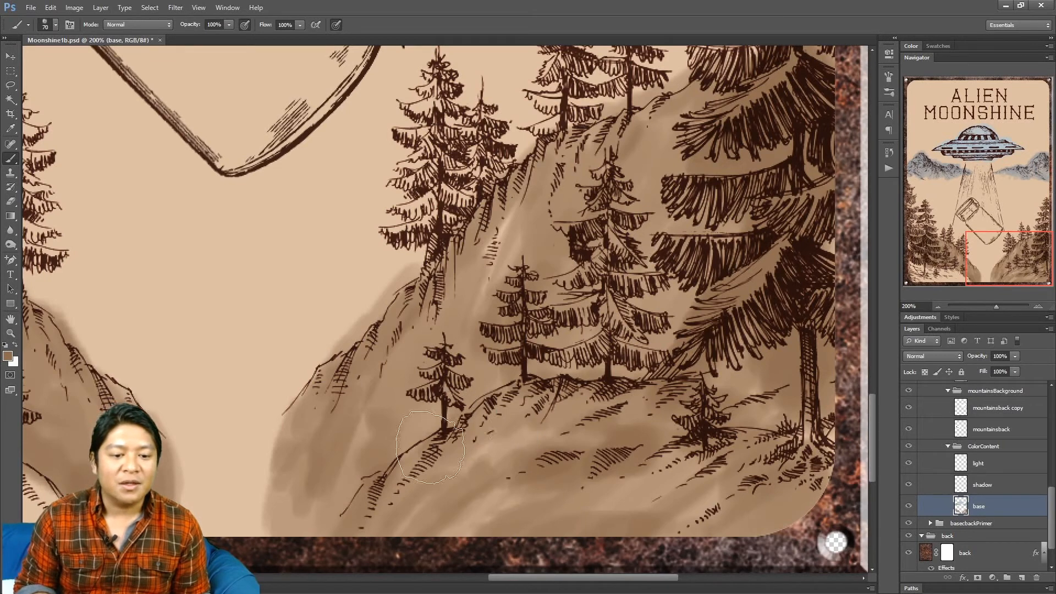
Step: Paint brown over the left foreground ground around the tree trunks, reducing the brush to 30 along the ridge
drag(972, 269, 923, 266)
mouse_move(126, 364)
mouse_down()
mouse_move(120, 390)
mouse_move(96, 362)
mouse_move(92, 312)
mouse_move(133, 364)
mouse_move(110, 377)
mouse_move(106, 364)
mouse_move(142, 314)
mouse_move(179, 344)
mouse_move(175, 418)
mouse_up()
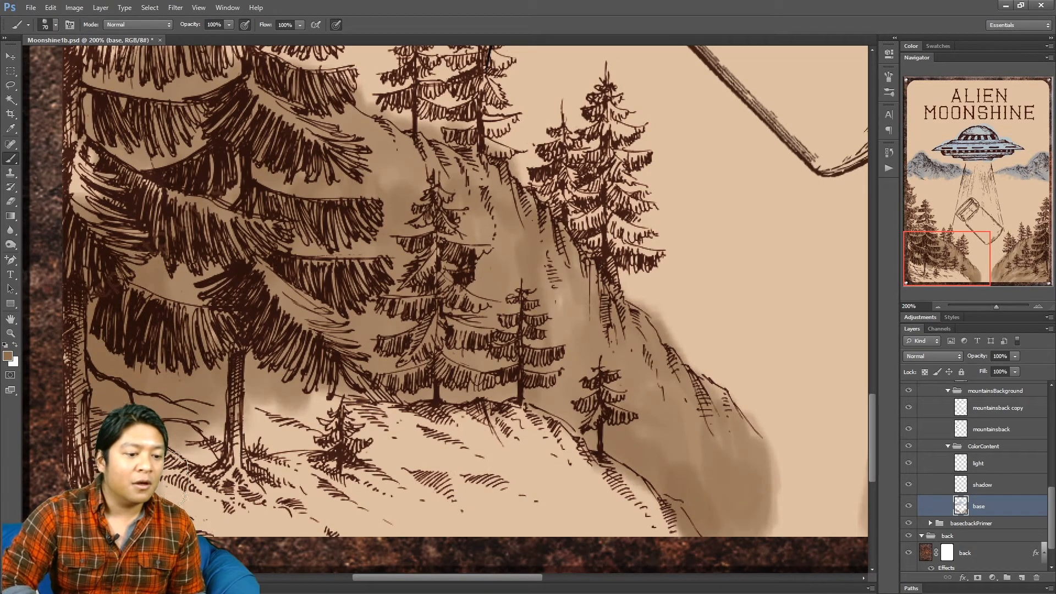
mouse_move(190, 457)
mouse_down()
mouse_move(191, 434)
mouse_move(235, 407)
mouse_move(232, 394)
mouse_move(318, 405)
mouse_move(300, 414)
mouse_move(351, 450)
mouse_move(295, 474)
mouse_move(329, 490)
mouse_move(322, 479)
mouse_move(322, 489)
mouse_move(287, 477)
mouse_move(344, 484)
mouse_move(394, 515)
mouse_move(399, 529)
mouse_move(387, 535)
mouse_move(357, 515)
mouse_move(256, 489)
mouse_move(211, 501)
mouse_move(208, 512)
mouse_move(256, 530)
mouse_move(377, 534)
mouse_move(272, 532)
mouse_move(217, 526)
mouse_move(432, 521)
mouse_move(272, 417)
mouse_move(316, 401)
mouse_move(444, 420)
mouse_move(413, 424)
mouse_up()
drag(357, 403, 296, 400)
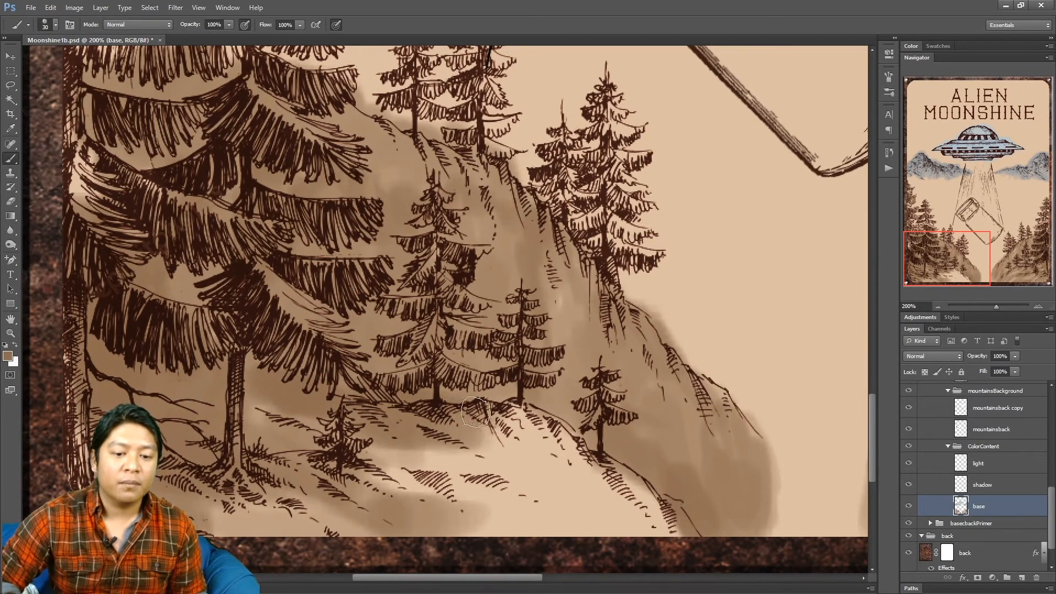
mouse_move(522, 441)
mouse_down()
mouse_move(571, 482)
mouse_move(514, 441)
mouse_move(541, 452)
mouse_move(542, 473)
mouse_move(500, 417)
mouse_move(616, 492)
mouse_move(662, 546)
mouse_move(588, 509)
mouse_move(517, 544)
mouse_move(477, 535)
mouse_move(497, 552)
mouse_move(368, 543)
mouse_move(419, 528)
mouse_move(441, 494)
mouse_move(422, 445)
mouse_move(453, 432)
mouse_move(527, 481)
mouse_up()
Step: Enlarge the brush to 90 and fill the rest of the left foreground mound with brown
key(bracketright)
key(bracketright)
key(bracketright)
key(bracketright)
key(bracketright)
drag(660, 511, 556, 430)
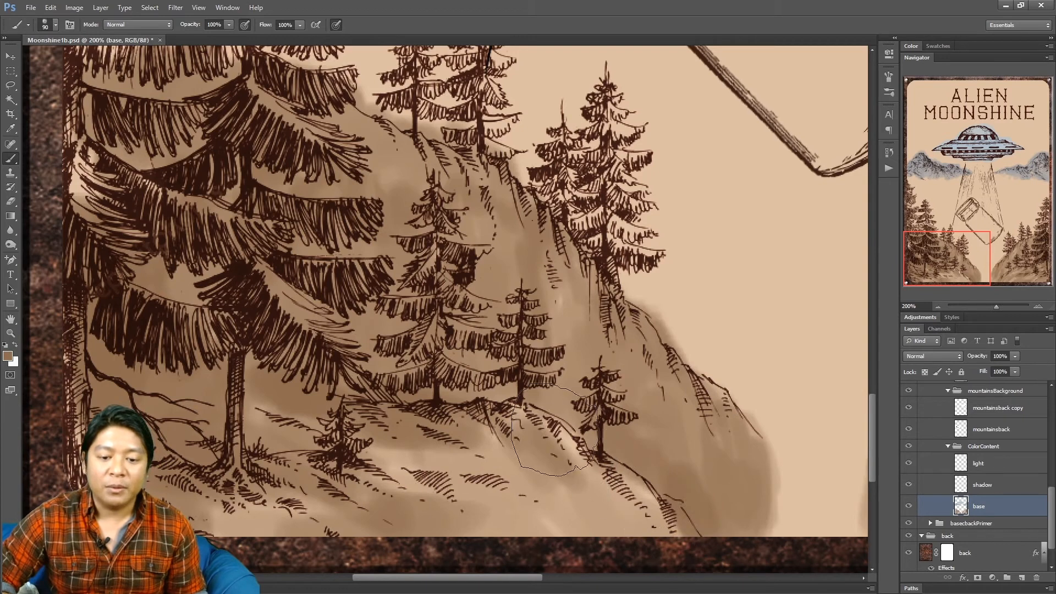
mouse_move(669, 546)
mouse_down()
mouse_move(617, 476)
mouse_move(618, 499)
mouse_move(477, 482)
mouse_move(395, 458)
mouse_move(449, 469)
mouse_move(560, 536)
mouse_move(247, 493)
mouse_up()
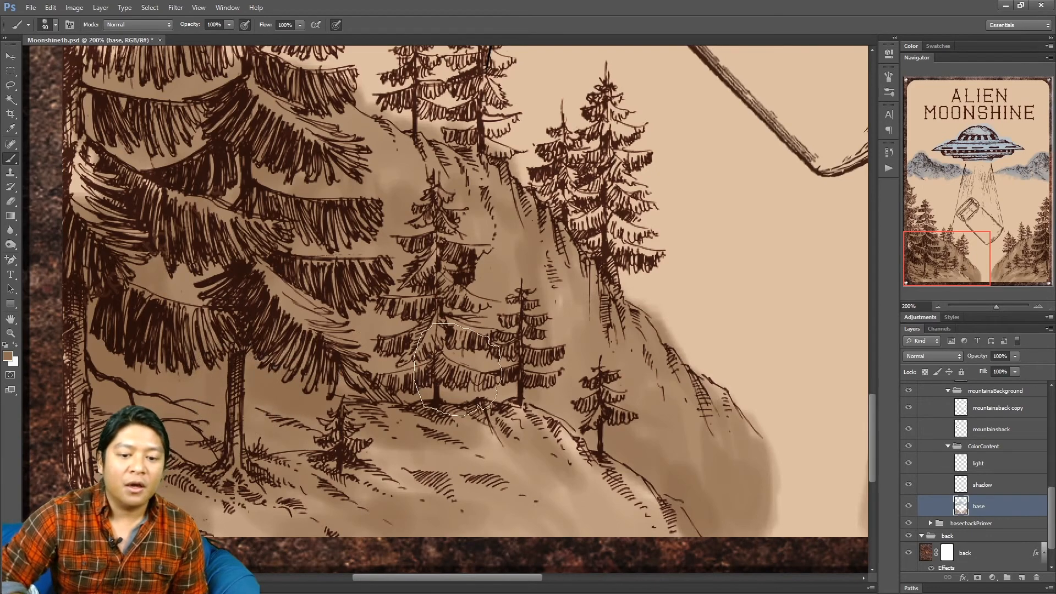
Step: Deepen the brown on the right slope around the small tree and behind the mound's edge, using smaller brush sizes between 15 and 40
drag(968, 260, 1013, 260)
key(bracketleft)
key(bracketleft)
key(bracketleft)
key(bracketleft)
key(bracketleft)
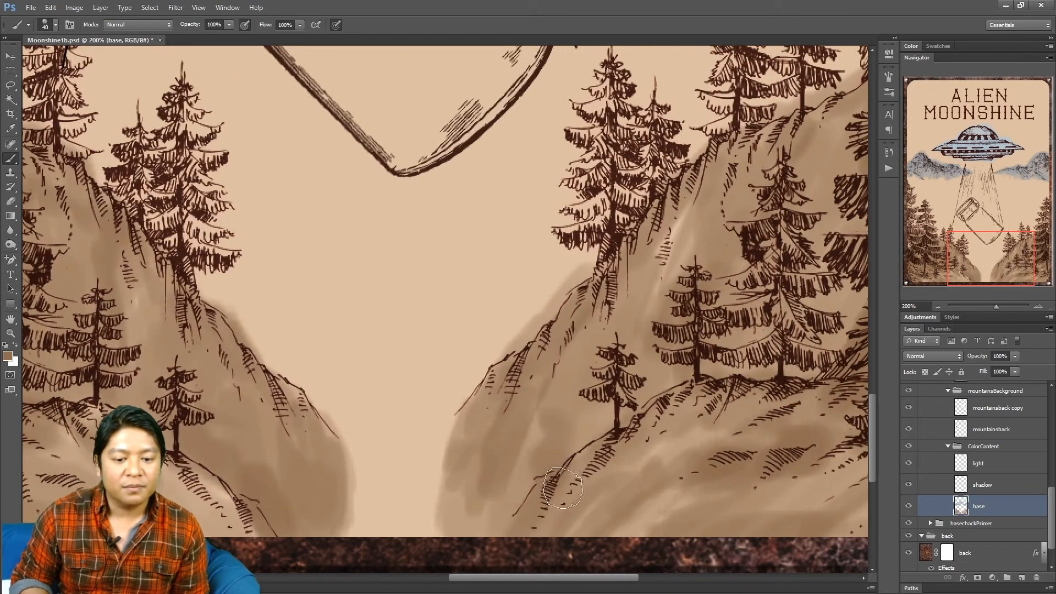
drag(977, 275, 984, 285)
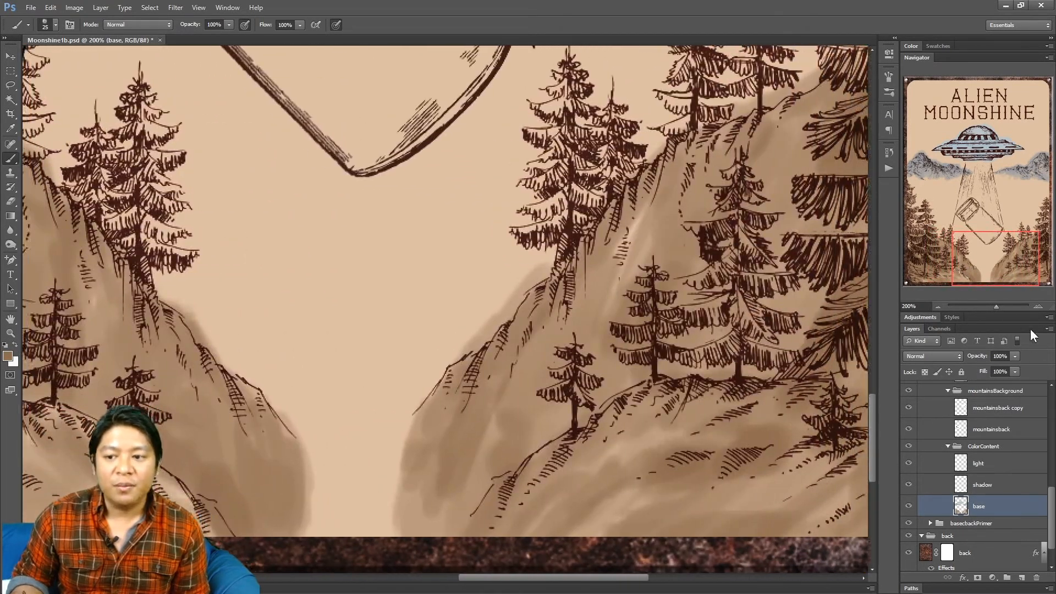
click(1039, 307)
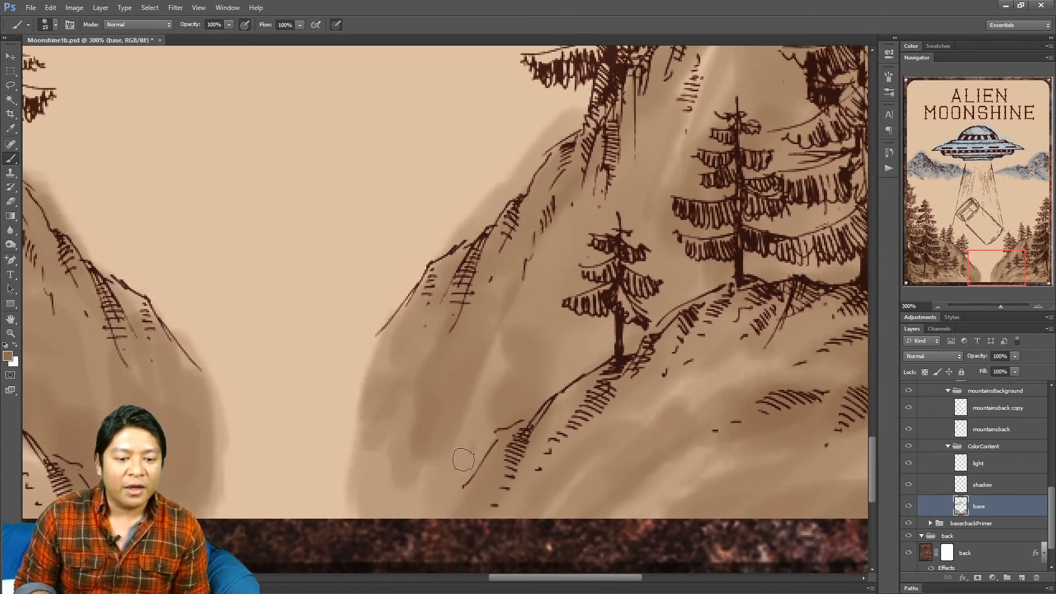
key(bracketright)
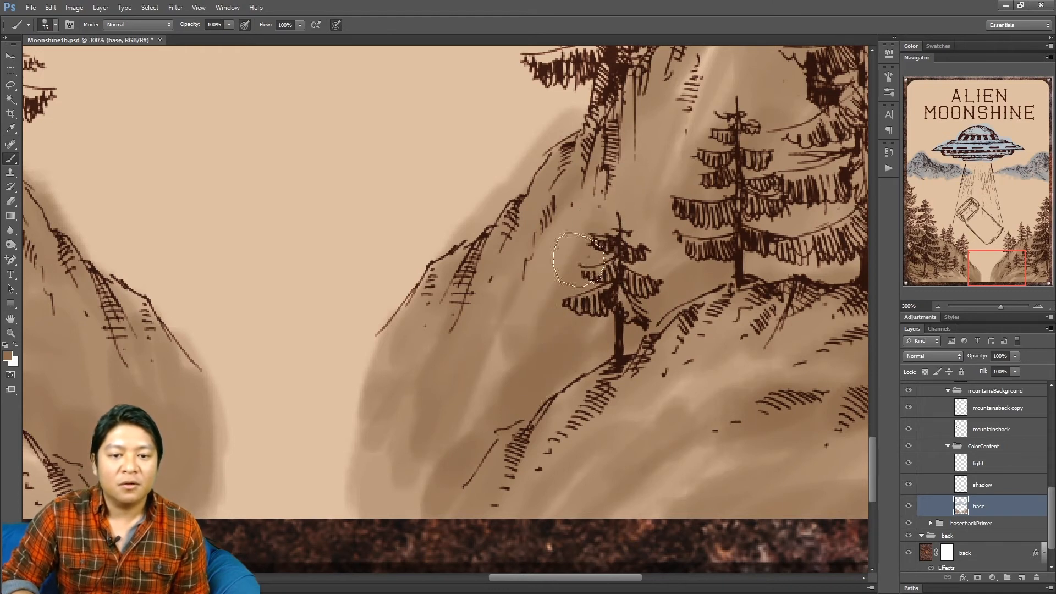
drag(582, 248, 586, 215)
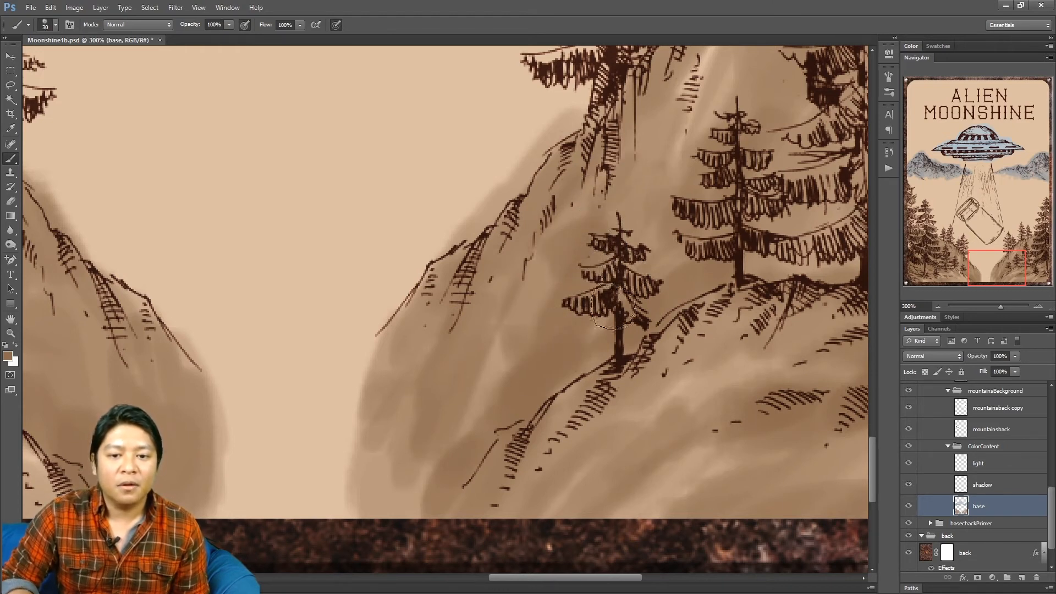
Step: Layer more brown on the upper right hillside between and behind the trees with a size 30 brush
drag(733, 267, 824, 247)
drag(1002, 262, 1014, 252)
mouse_move(731, 375)
mouse_down()
mouse_move(712, 405)
mouse_move(669, 398)
mouse_move(644, 407)
mouse_move(605, 394)
mouse_move(634, 322)
mouse_move(606, 325)
mouse_up()
drag(769, 348, 766, 355)
drag(776, 300, 709, 261)
drag(856, 148, 826, 287)
drag(660, 261, 567, 394)
mouse_move(529, 331)
mouse_down()
mouse_move(520, 322)
mouse_move(547, 250)
mouse_move(538, 236)
mouse_up()
drag(532, 318, 519, 279)
drag(504, 315, 501, 325)
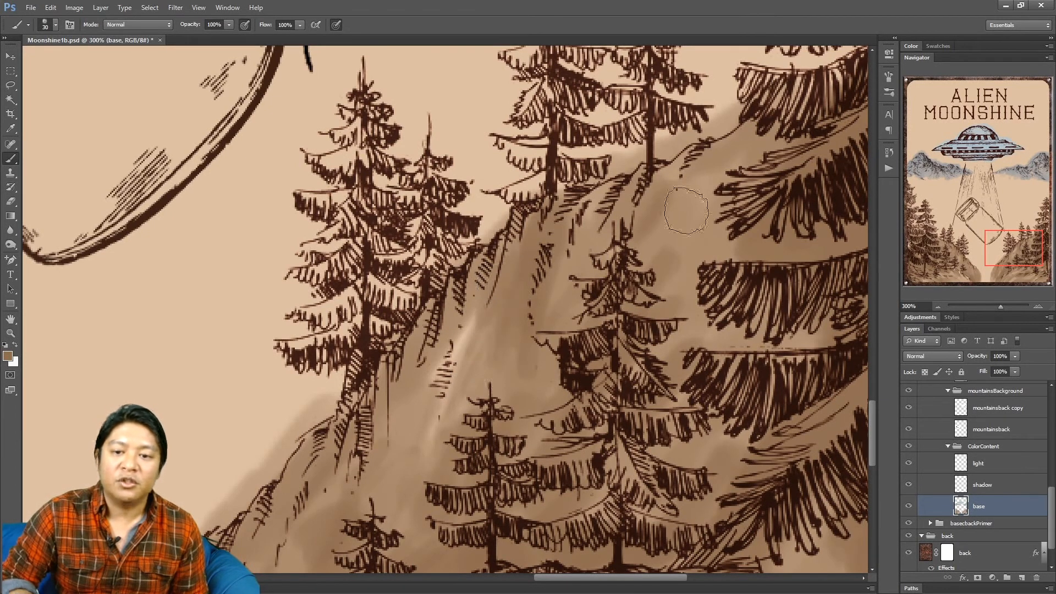
drag(701, 153, 680, 208)
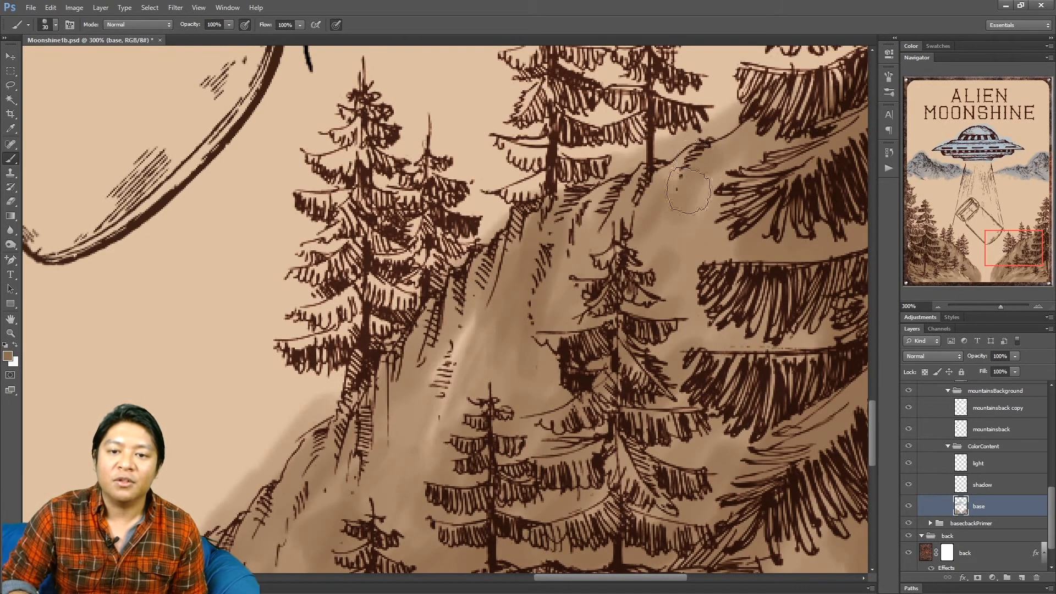
Step: Set up the Eraser with pressure-controlled opacity and a rough-edged brush tip at size 30
drag(999, 251, 1002, 271)
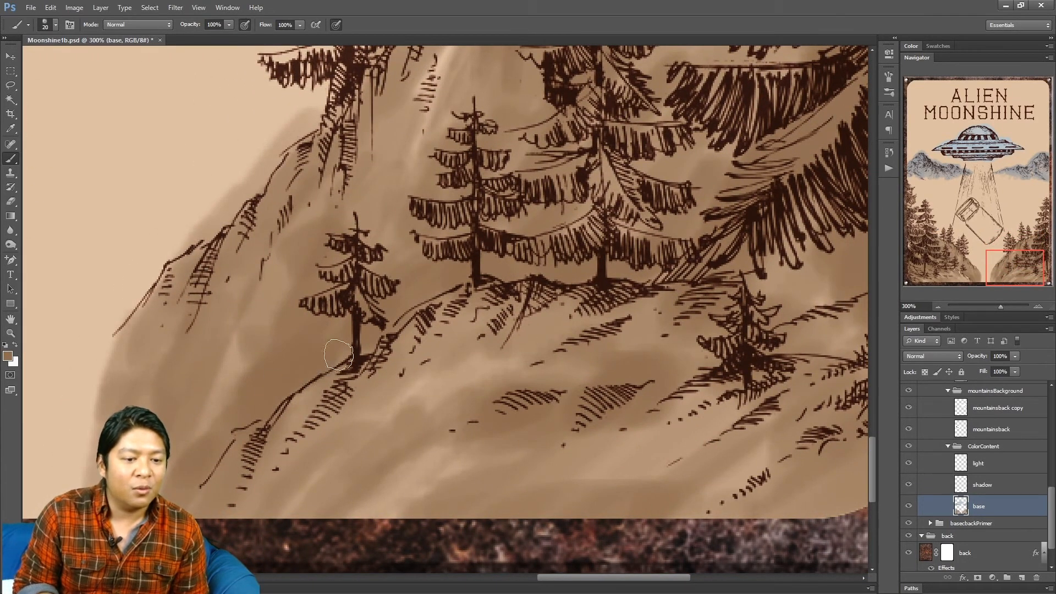
mouse_move(1035, 267)
mouse_down()
mouse_move(985, 269)
mouse_move(1024, 269)
mouse_up()
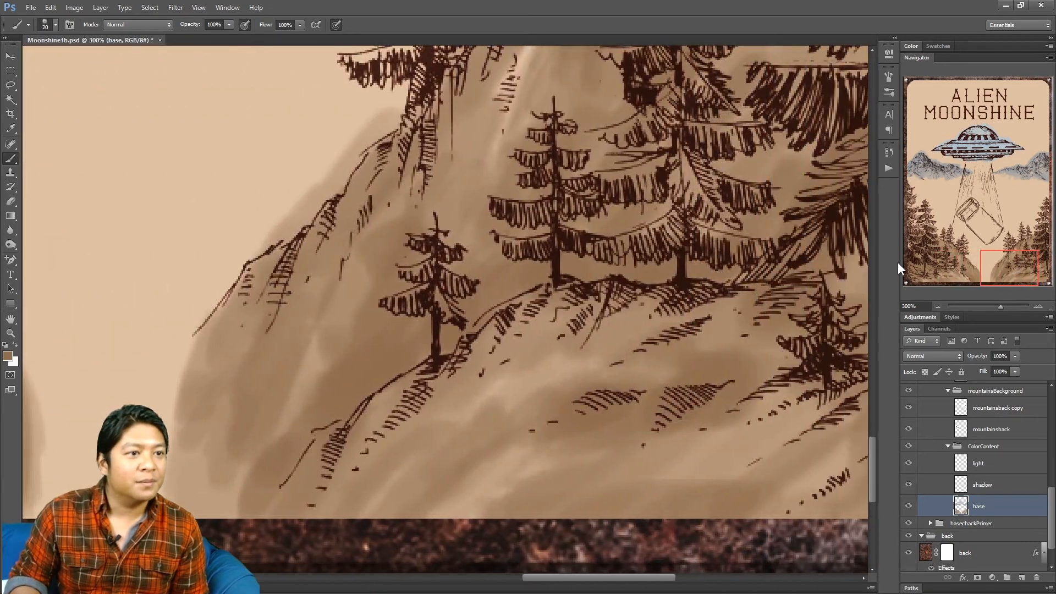
drag(736, 247, 807, 263)
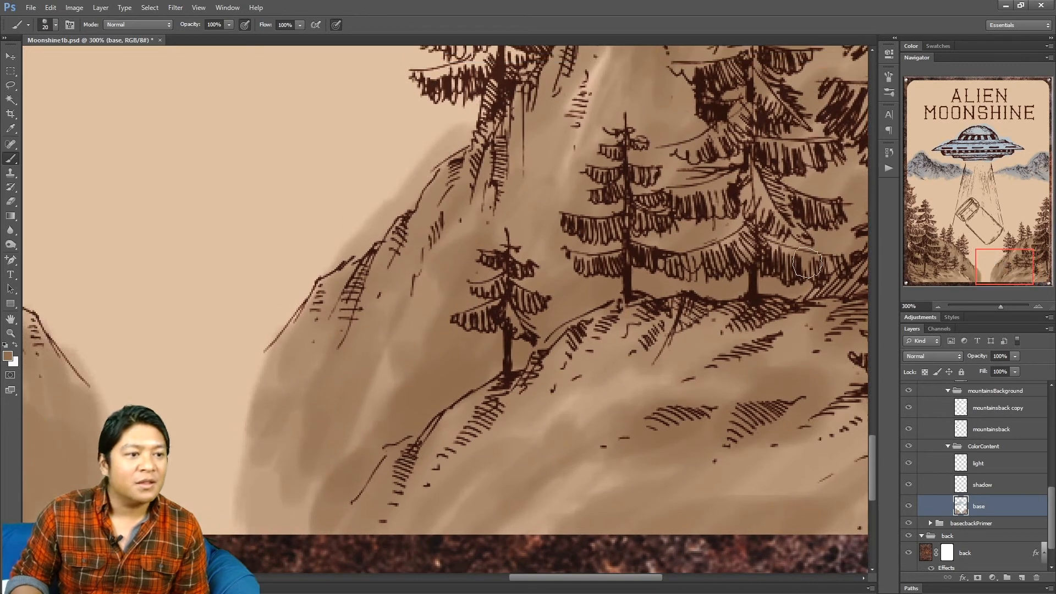
click(16, 201)
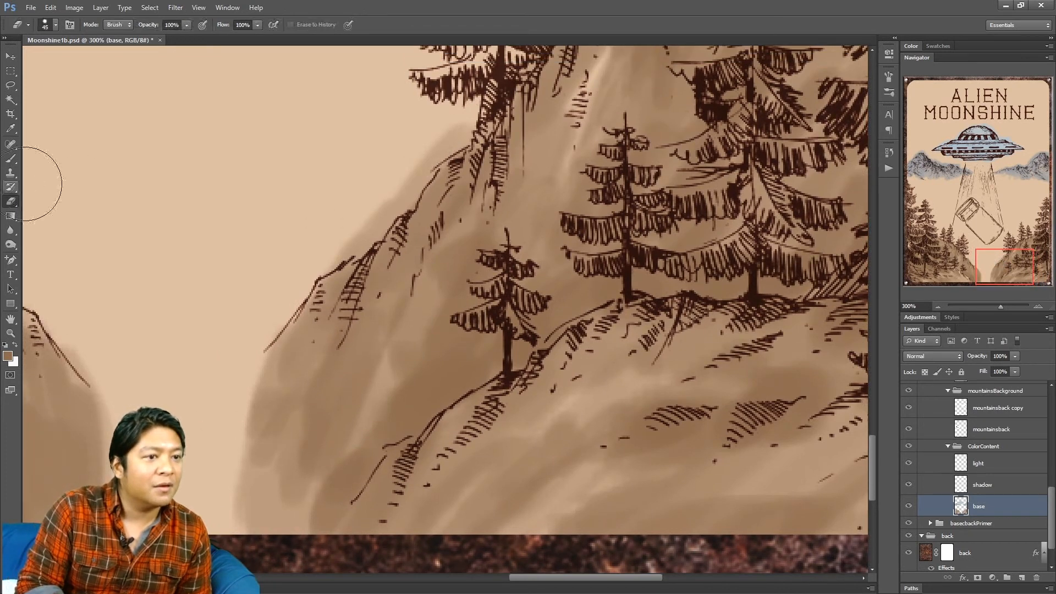
click(203, 25)
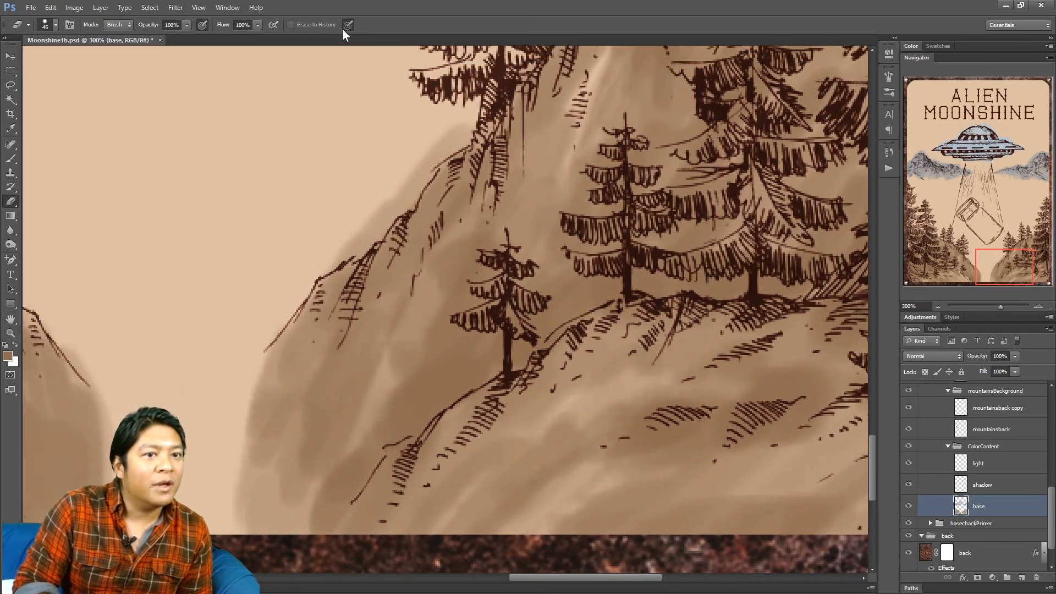
click(55, 25)
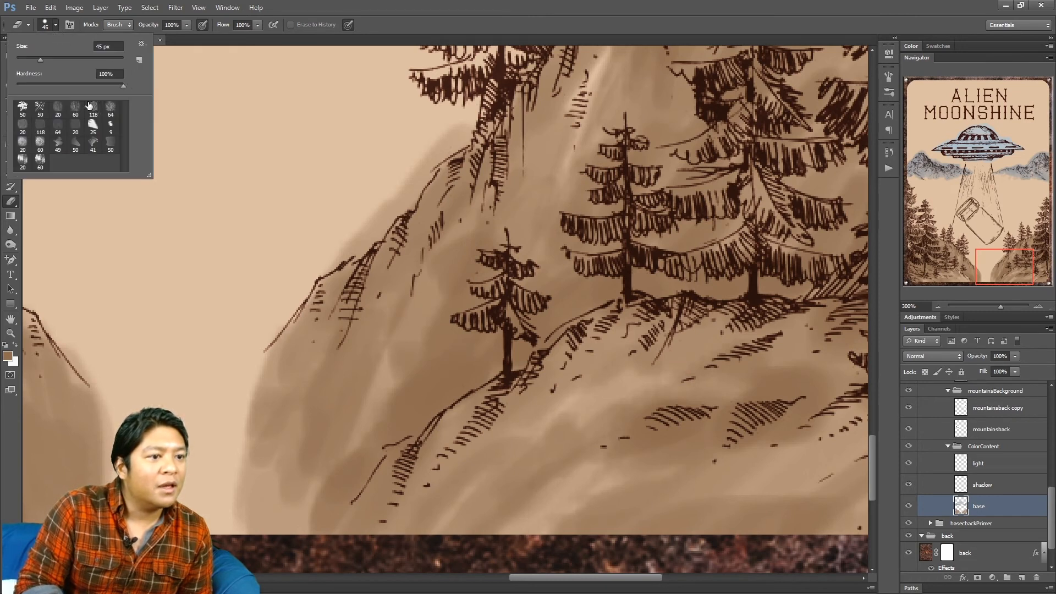
click(544, 29)
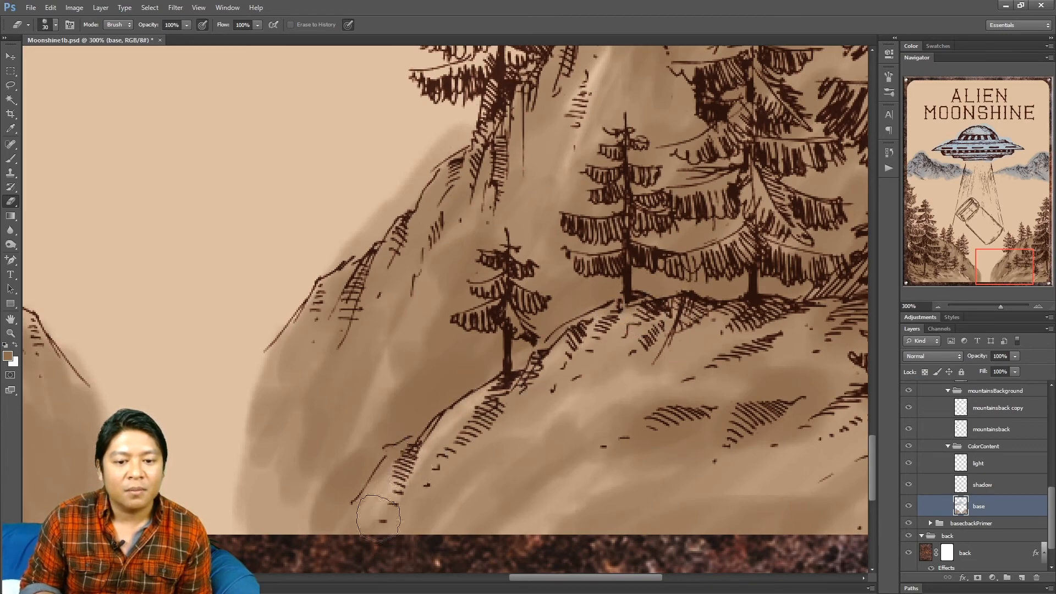
Step: Lightly erase the brown along the lower ridge edge of the right foreground mound with the size 30 eraser
drag(1003, 275, 956, 281)
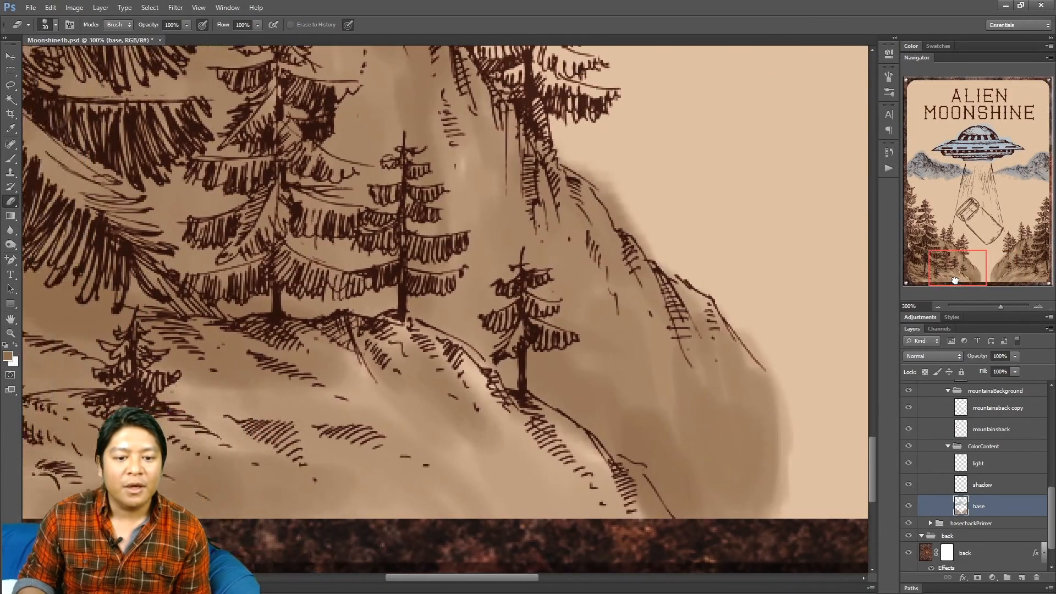
click(938, 306)
click(939, 306)
click(938, 306)
click(938, 306)
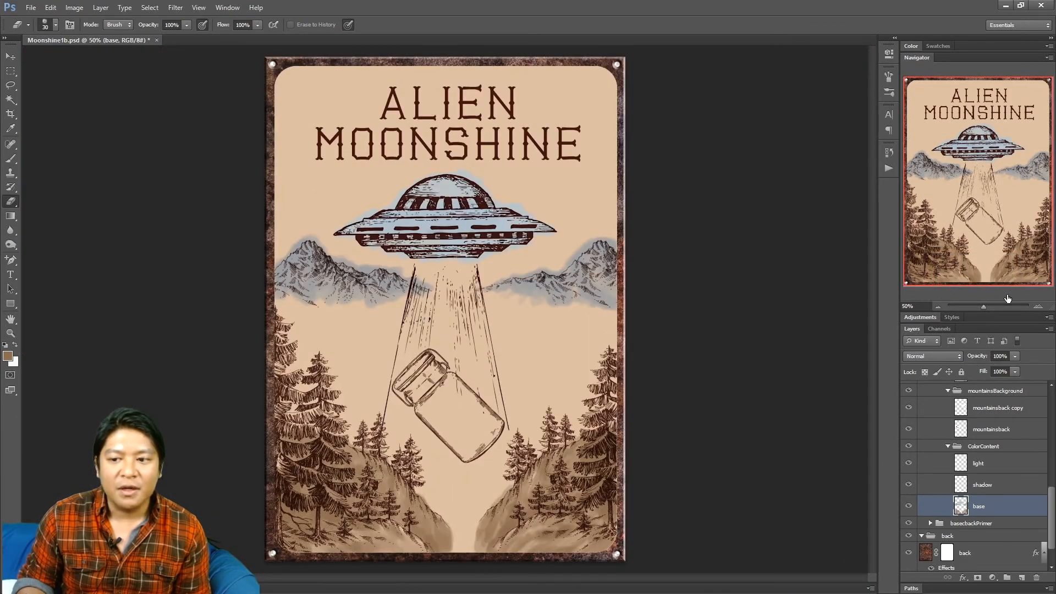
click(1038, 307)
click(1038, 307)
click(1038, 307)
drag(989, 207, 1018, 274)
click(1039, 307)
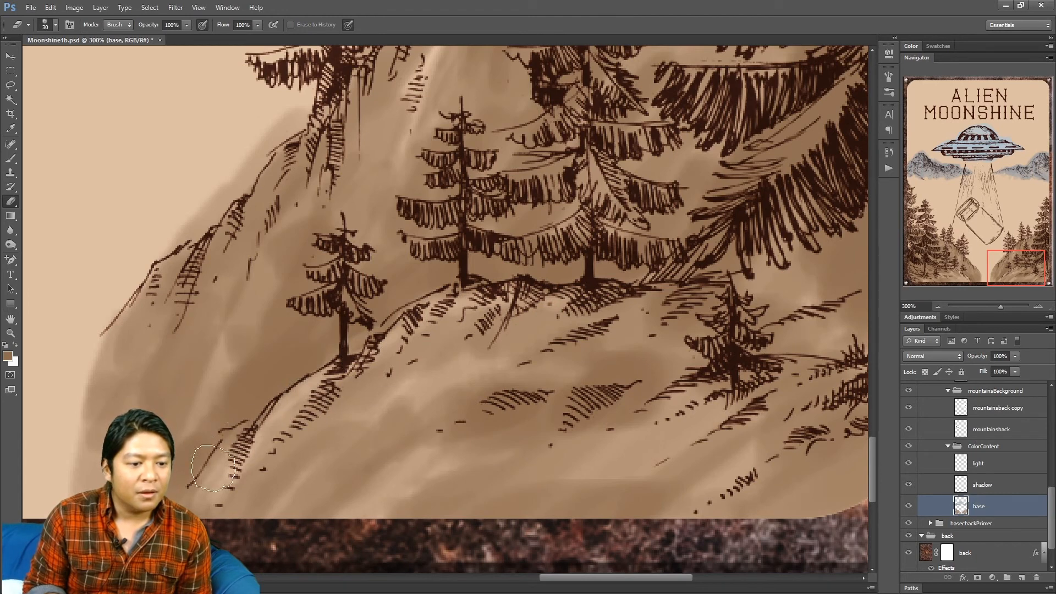
Step: Enlarge the eraser to 90 and lighten the brown across the right foreground mound's lower slope
key(bracketright)
key(bracketright)
key(bracketright)
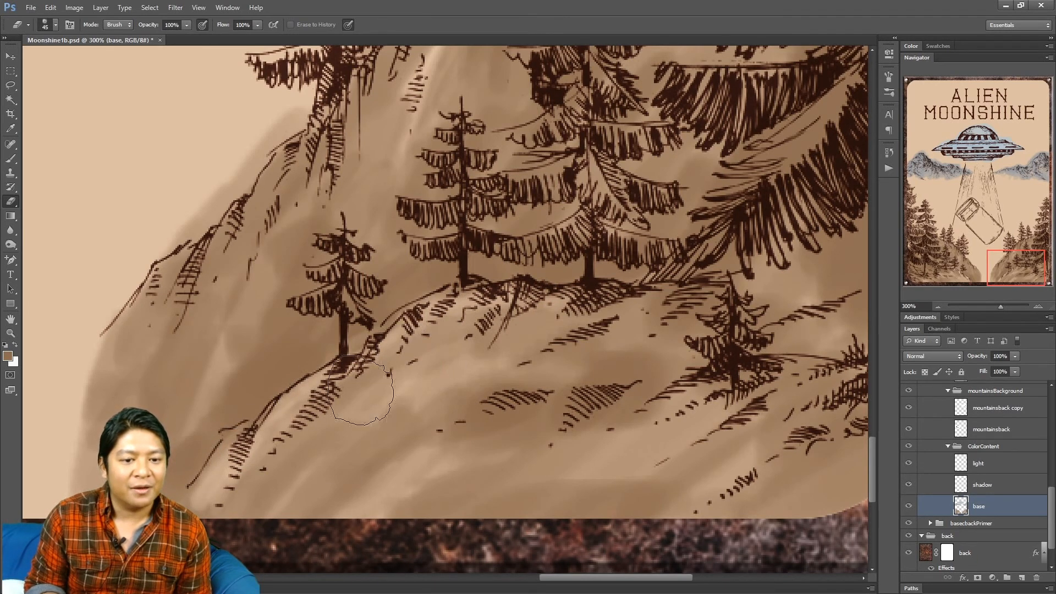
key(bracketright)
key(bracketright)
key(bracketright)
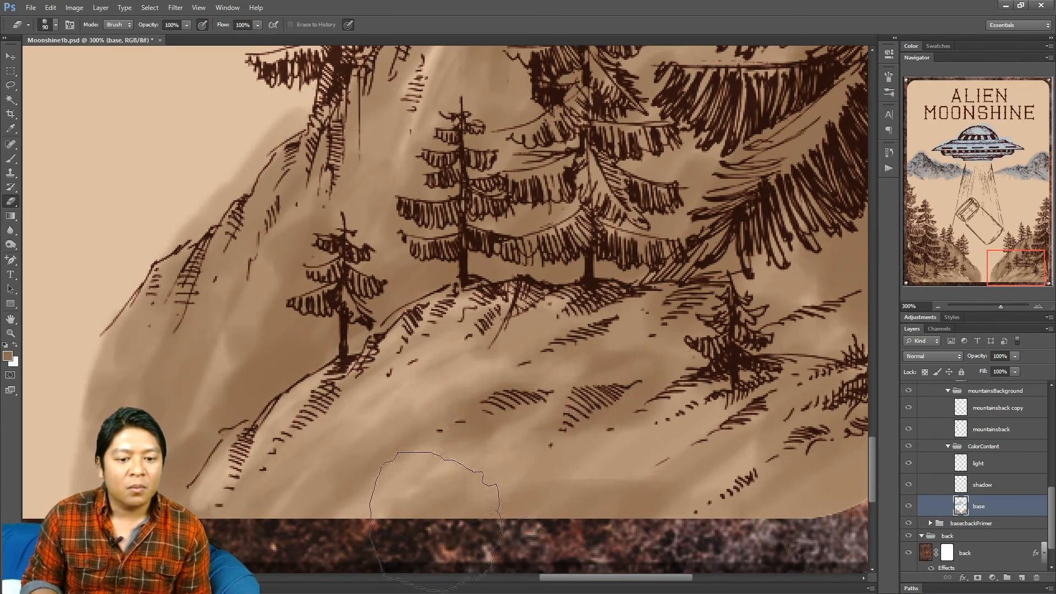
Step: Inspect the left foreground mound and compare the hillside colouring across the whole poster
drag(966, 277, 950, 278)
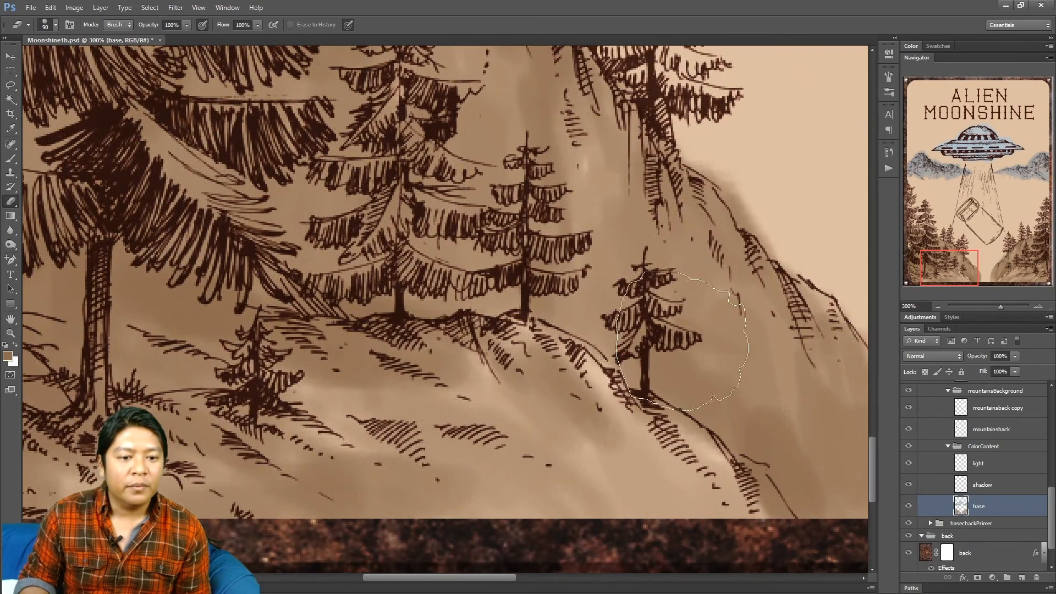
click(939, 307)
click(939, 306)
click(939, 307)
drag(938, 236, 985, 224)
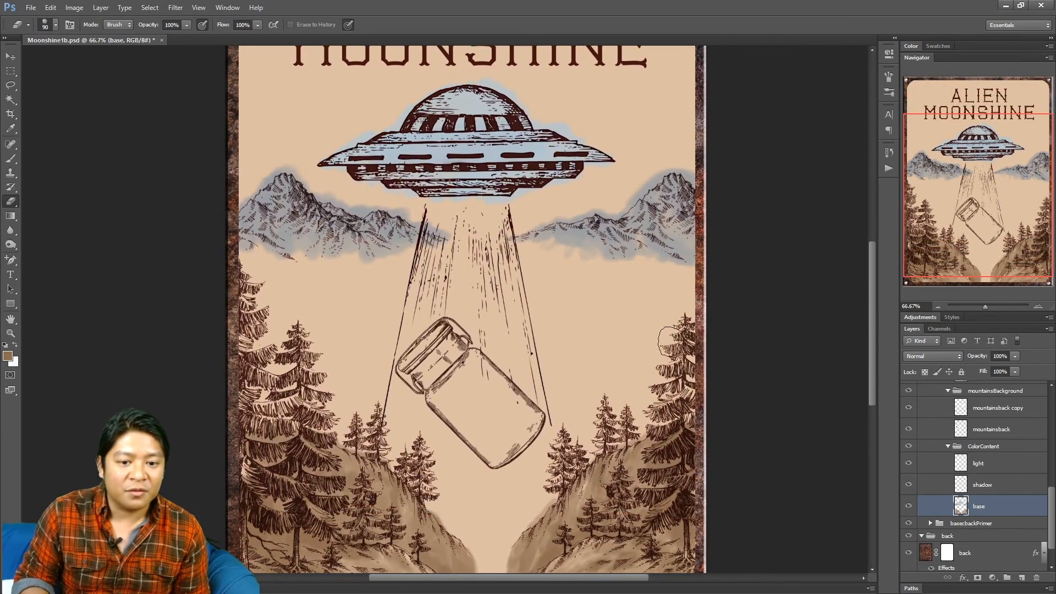
drag(942, 209, 942, 189)
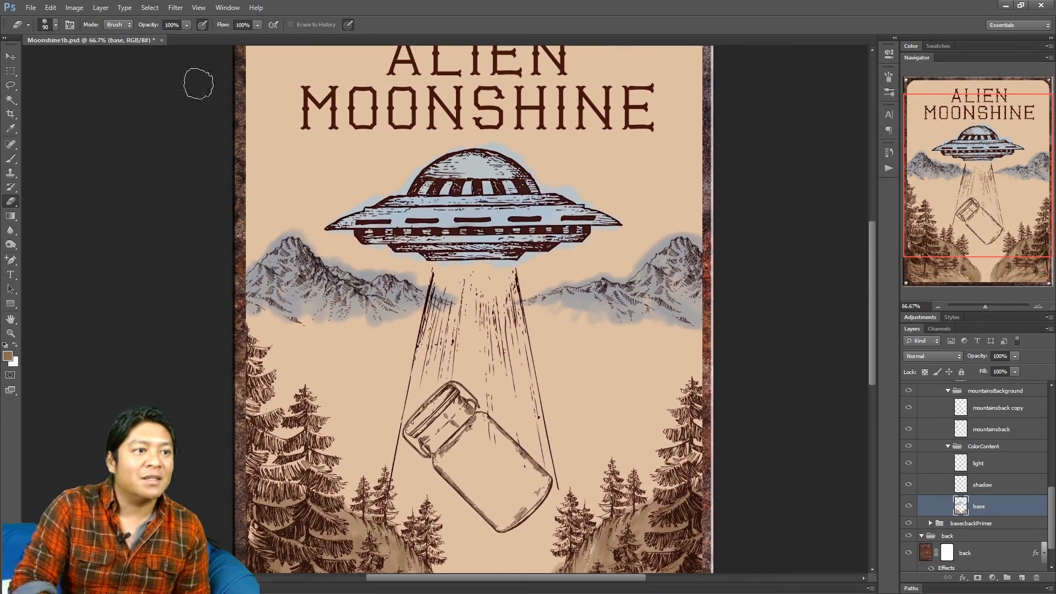
Step: Save the poster document and switch to the Rectangular Marquee tool
click(30, 7)
click(50, 130)
click(12, 76)
drag(974, 204, 1024, 261)
click(1037, 308)
click(1033, 306)
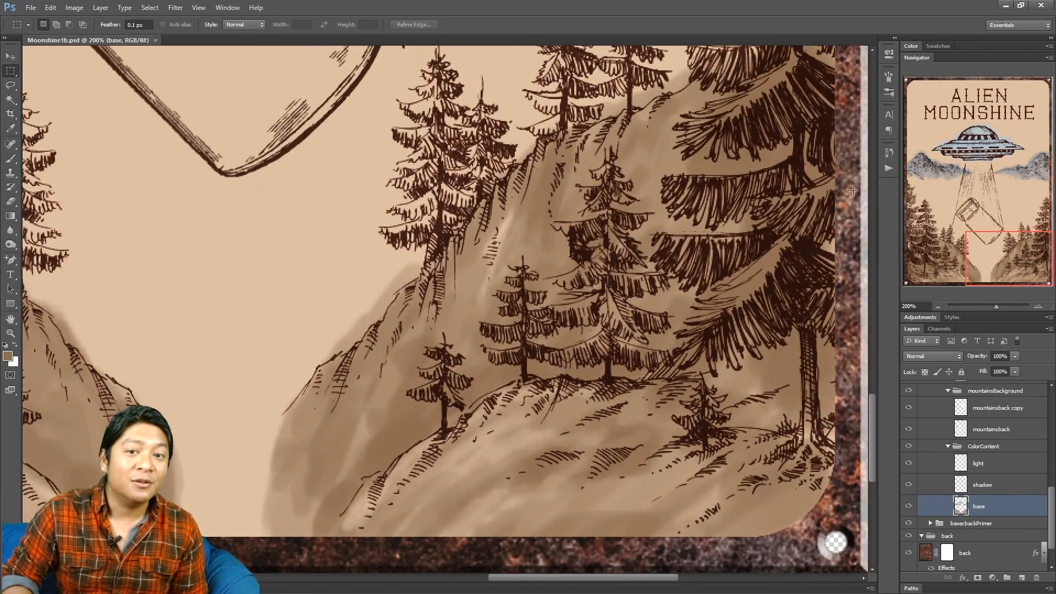
drag(1013, 226, 1008, 213)
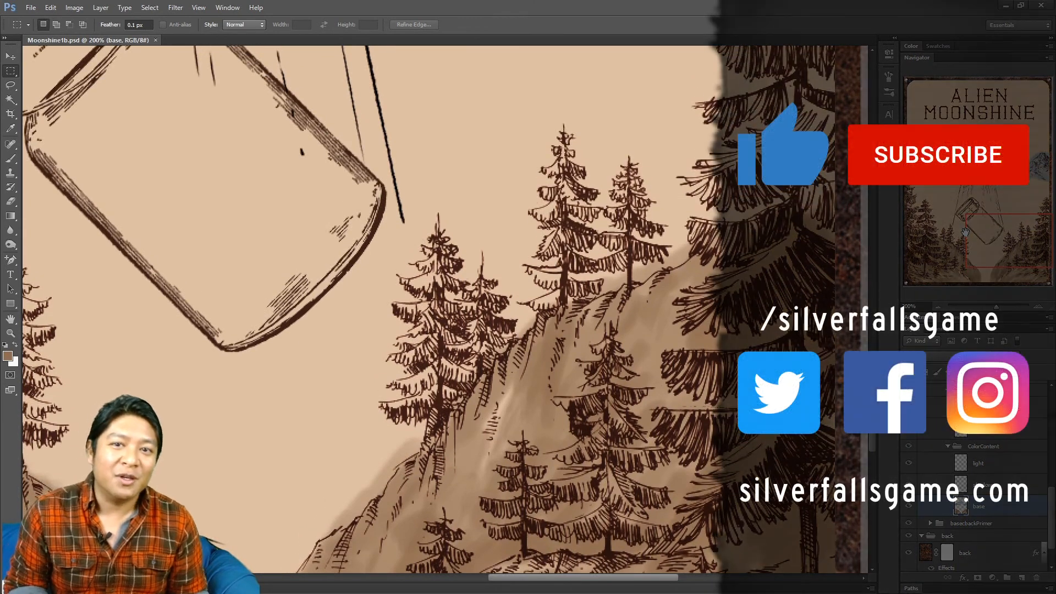